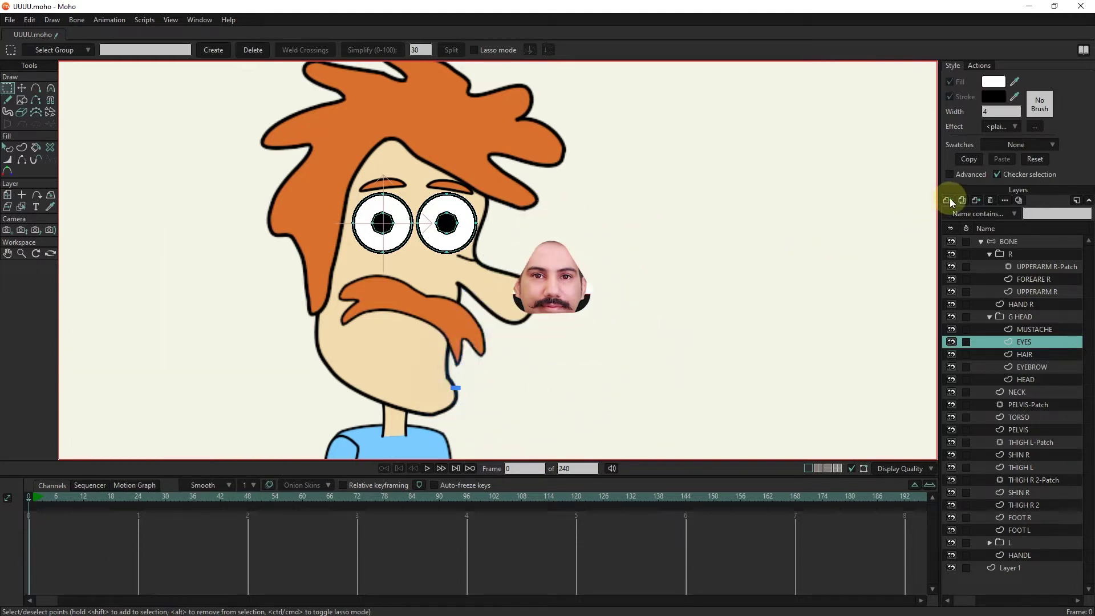
# Step: Add a new vector layer above EYES in the G HEAD group and name it mouth
pyautogui.click(948, 200)
pyautogui.click(961, 212)
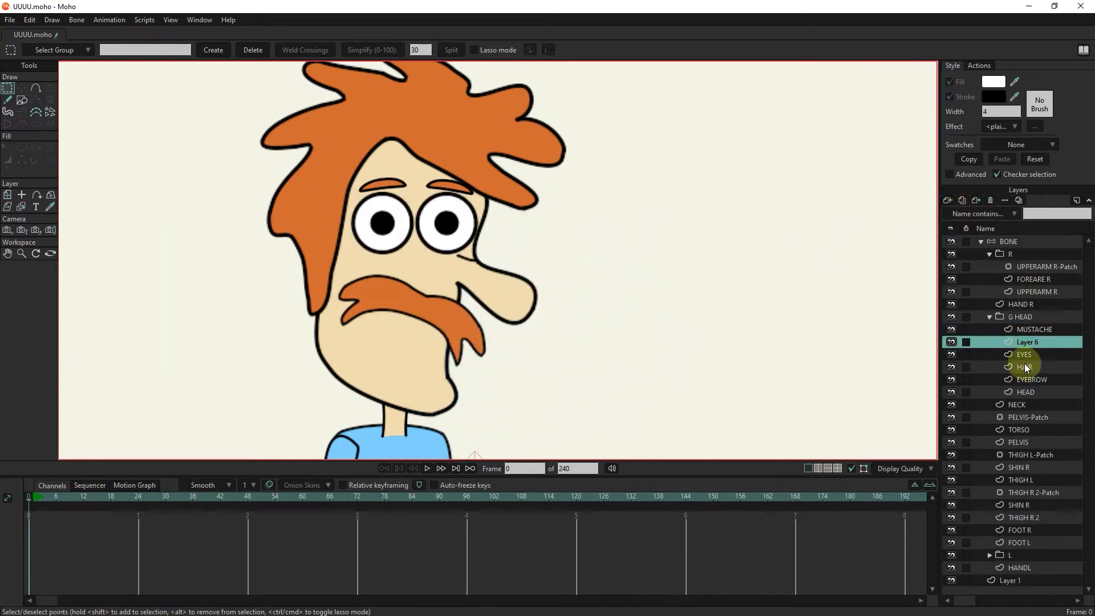
pyautogui.doubleClick(1028, 341)
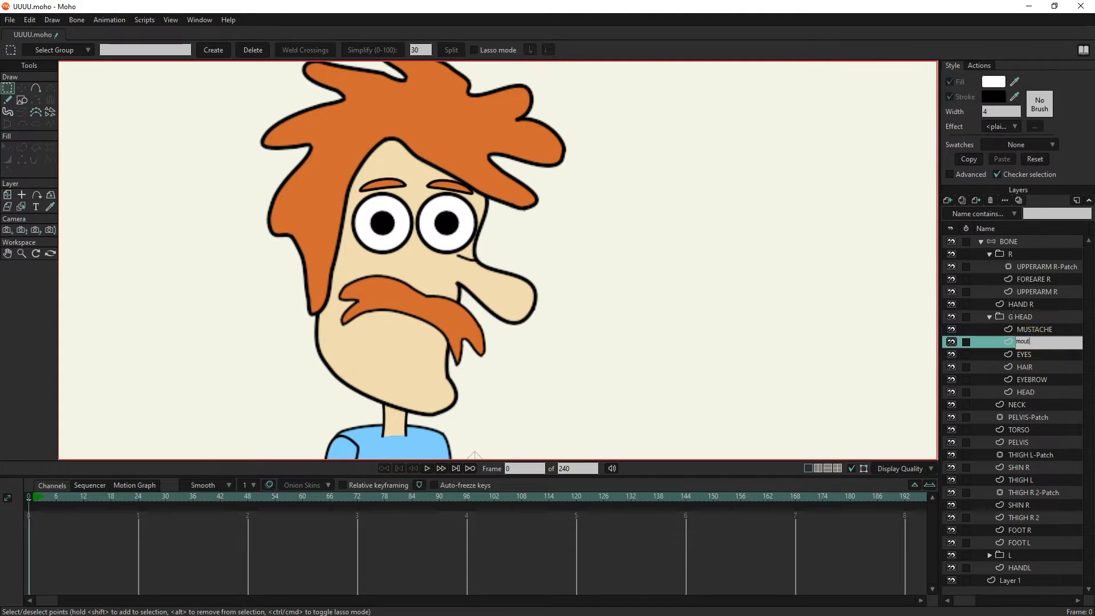
pyautogui.press('Return')
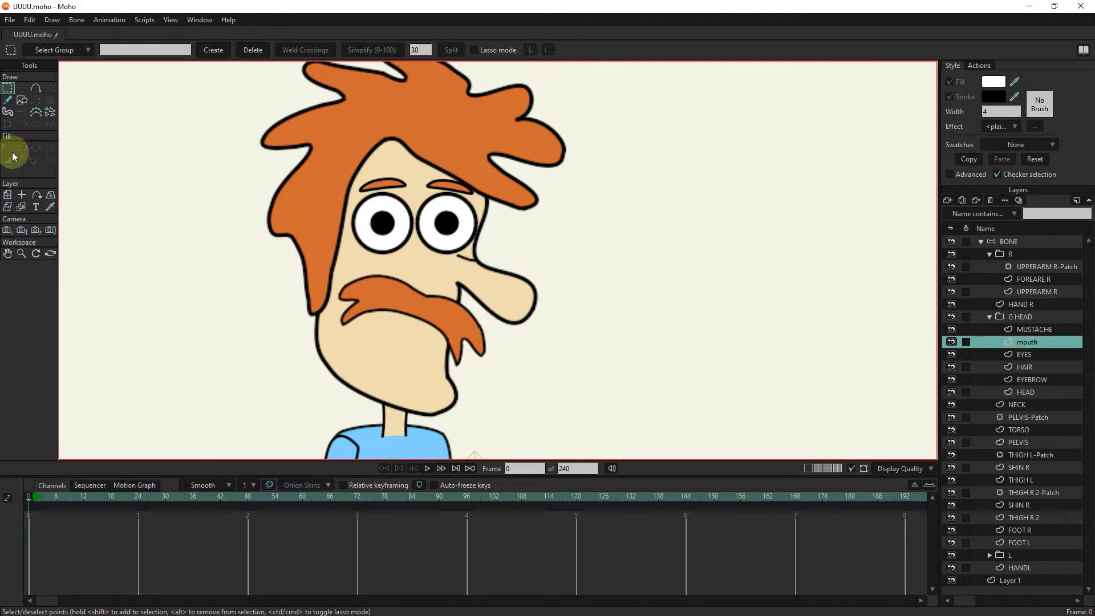
# Step: Draw an oval below the mustache and move its points to form a tilted mouth that follows the mustache's lower edge
pyautogui.click(22, 101)
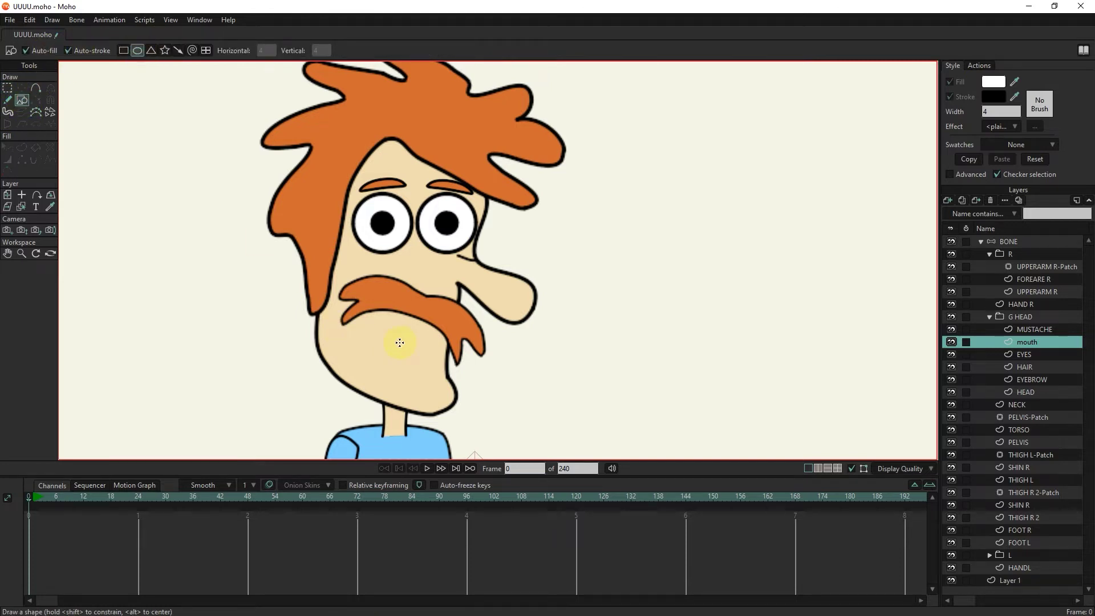
pyautogui.moveTo(381, 321); pyautogui.dragTo(436, 357)
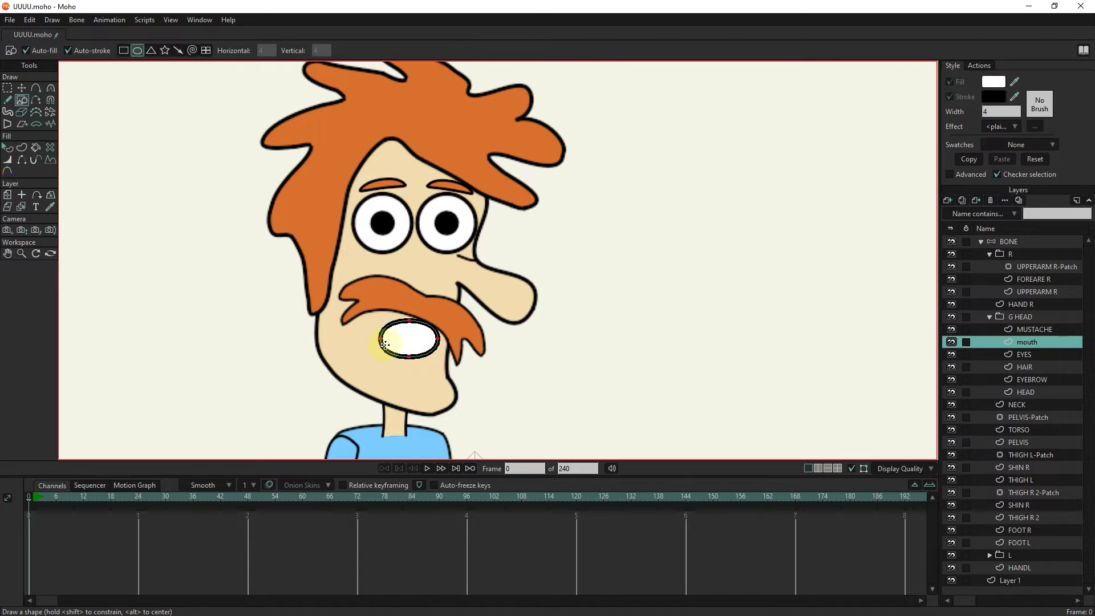
pyautogui.scroll(4, 385, 345)
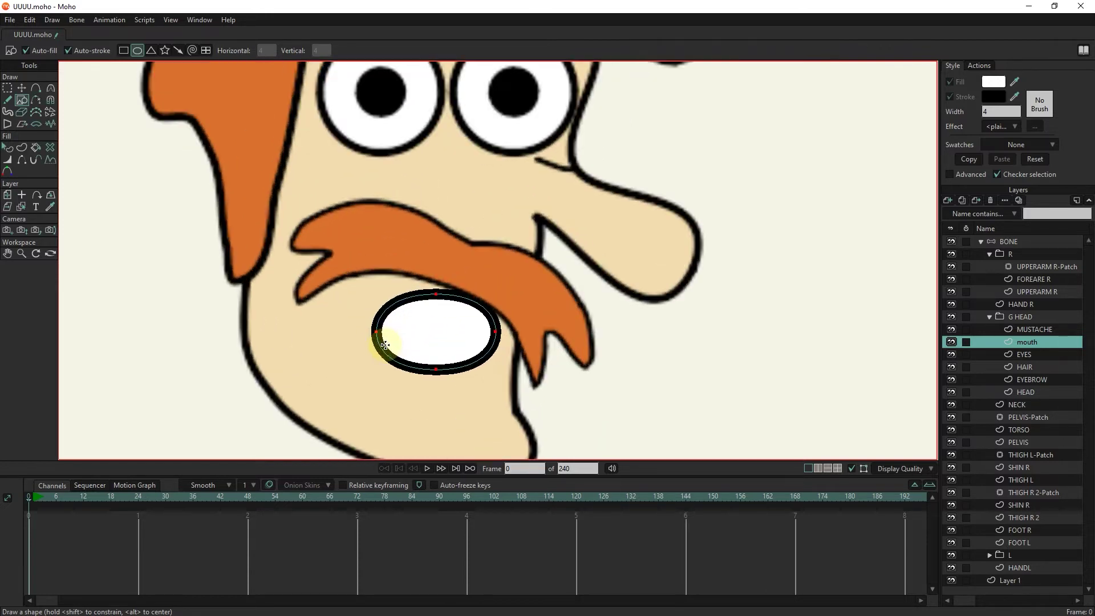
pyautogui.click(23, 89)
pyautogui.moveTo(377, 332); pyautogui.dragTo(357, 283)
pyautogui.click(366, 332)
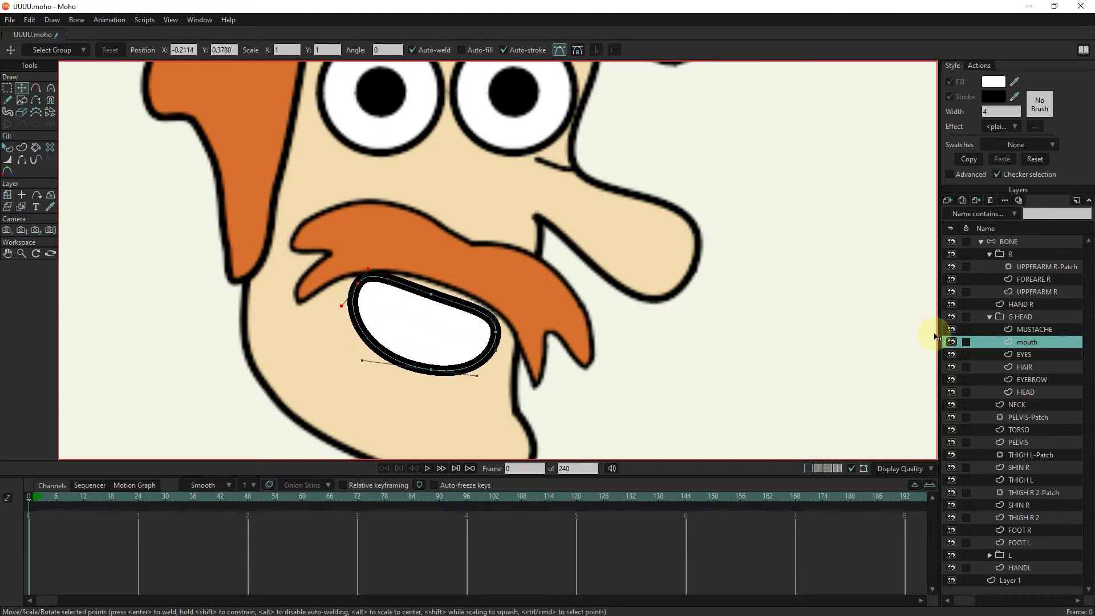
pyautogui.moveTo(433, 377); pyautogui.dragTo(415, 353)
# Step: Sharpen the two corner points of the mouth shape to a curvature of about 0.11
pyautogui.press('g')
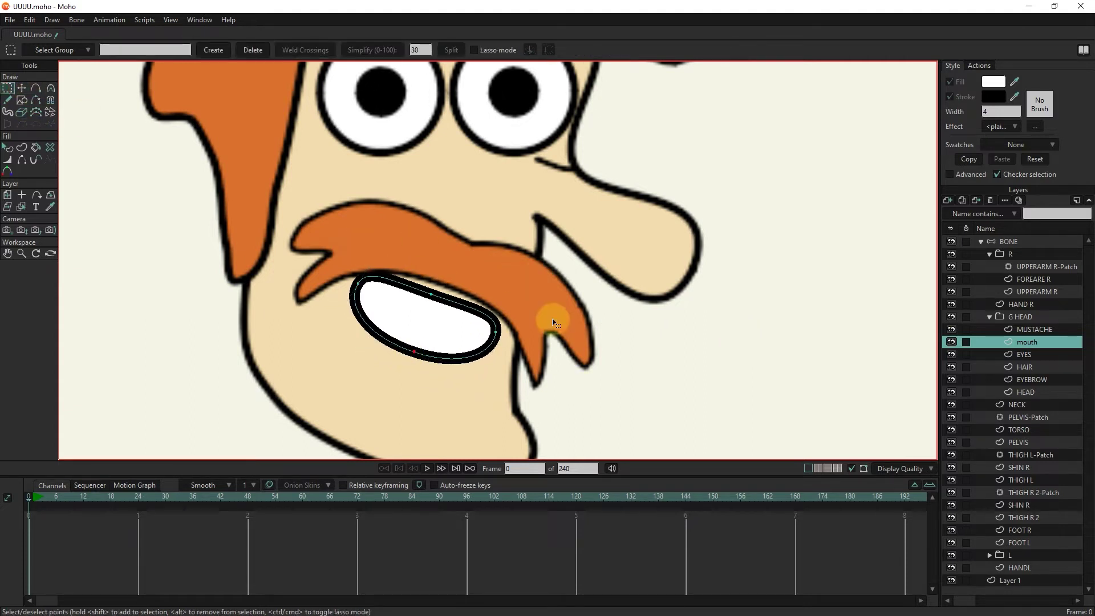
pyautogui.moveTo(546, 309); pyautogui.dragTo(492, 353)
pyautogui.keyDown('shift'); pyautogui.moveTo(391, 263); pyautogui.dragTo(349, 302); pyautogui.keyUp('shift')
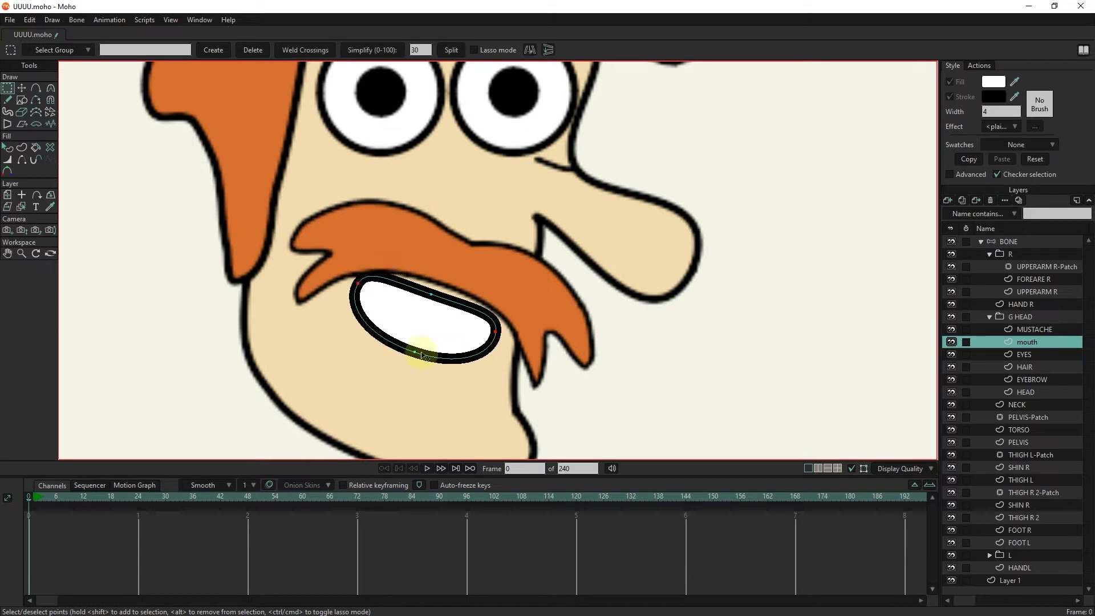
pyautogui.click(51, 89)
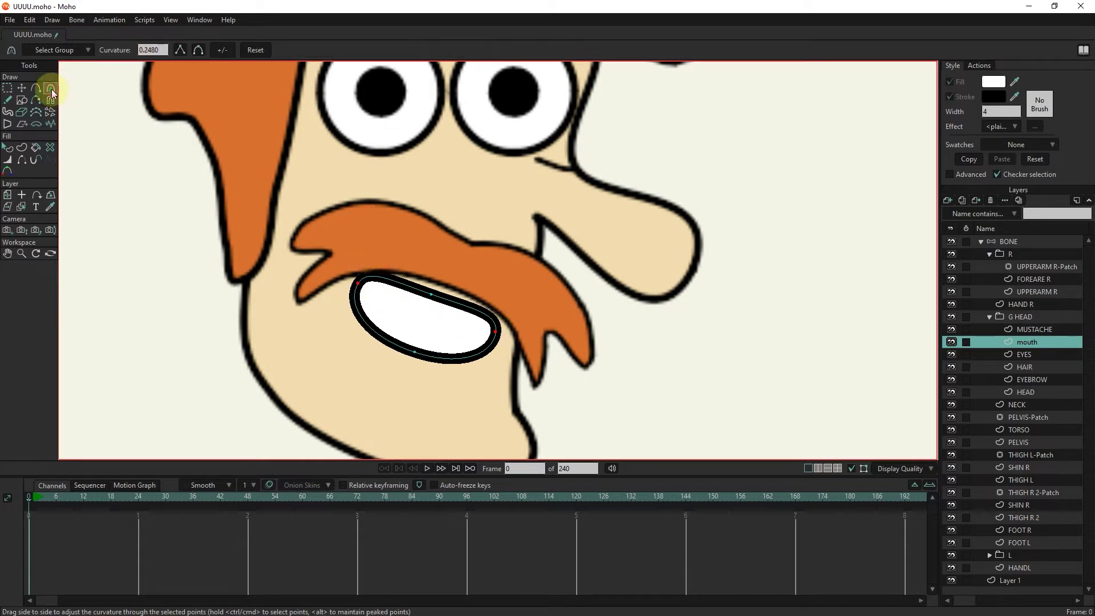
pyautogui.click(181, 50)
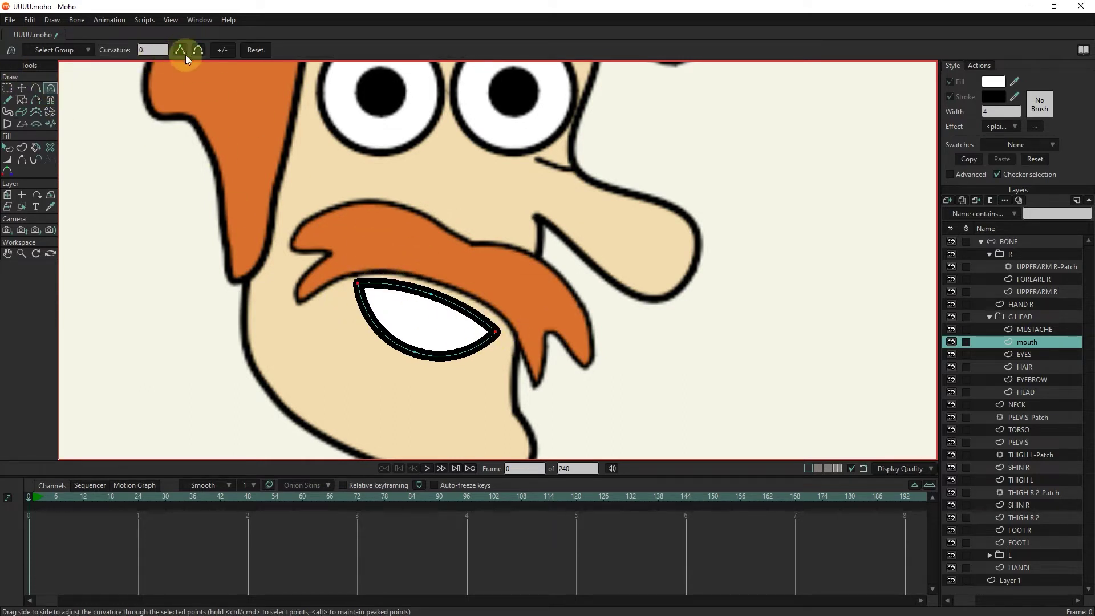
pyautogui.moveTo(394, 317); pyautogui.dragTo(441, 421)
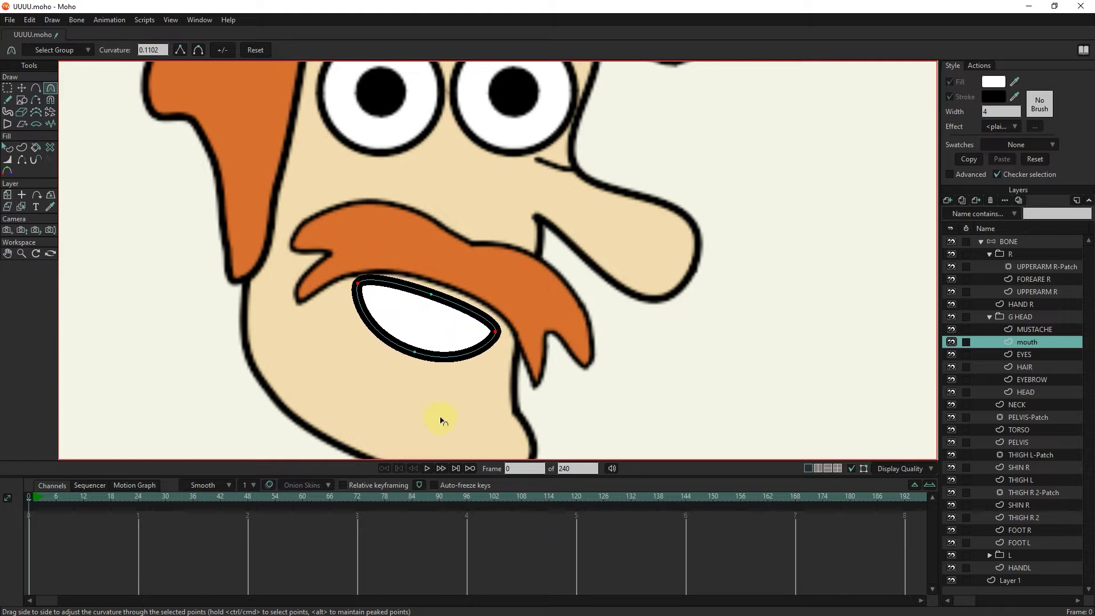
# Step: Thin the mouth outline to 60 percent at both corners and thicken it at the lower middle (124 percent) and upper middle points
pyautogui.click(8, 159)
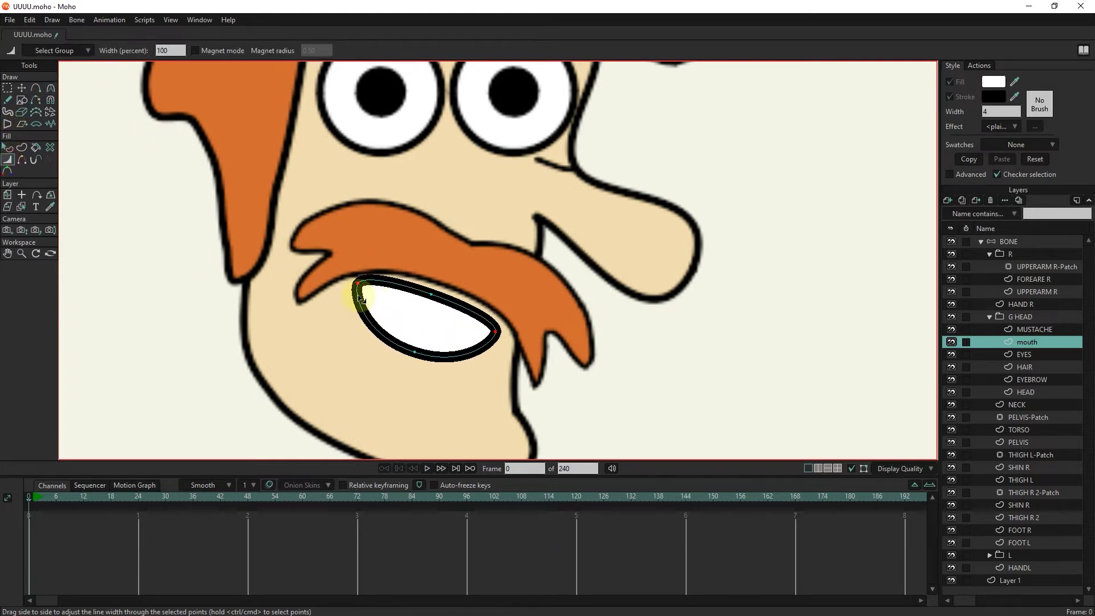
pyautogui.moveTo(340, 298); pyautogui.dragTo(348, 299)
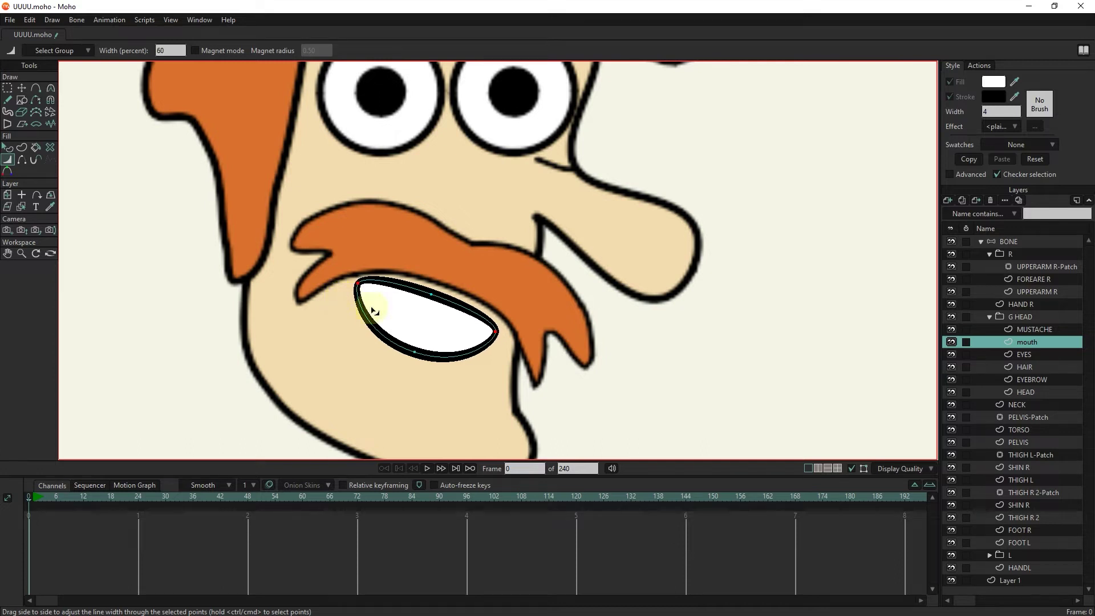
pyautogui.moveTo(373, 311); pyautogui.dragTo(376, 351)
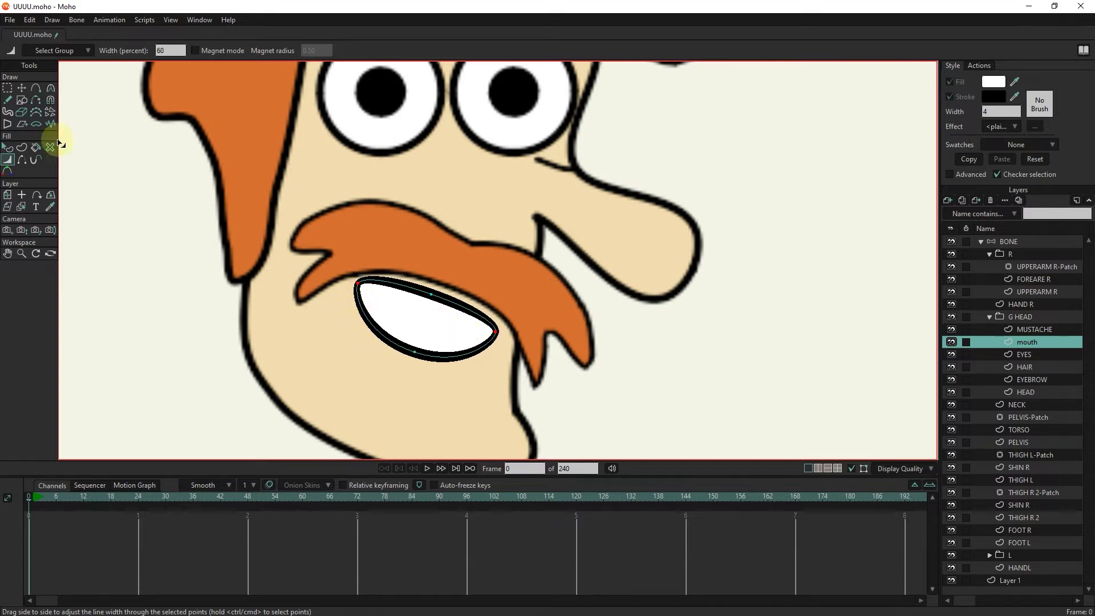
pyautogui.click(8, 87)
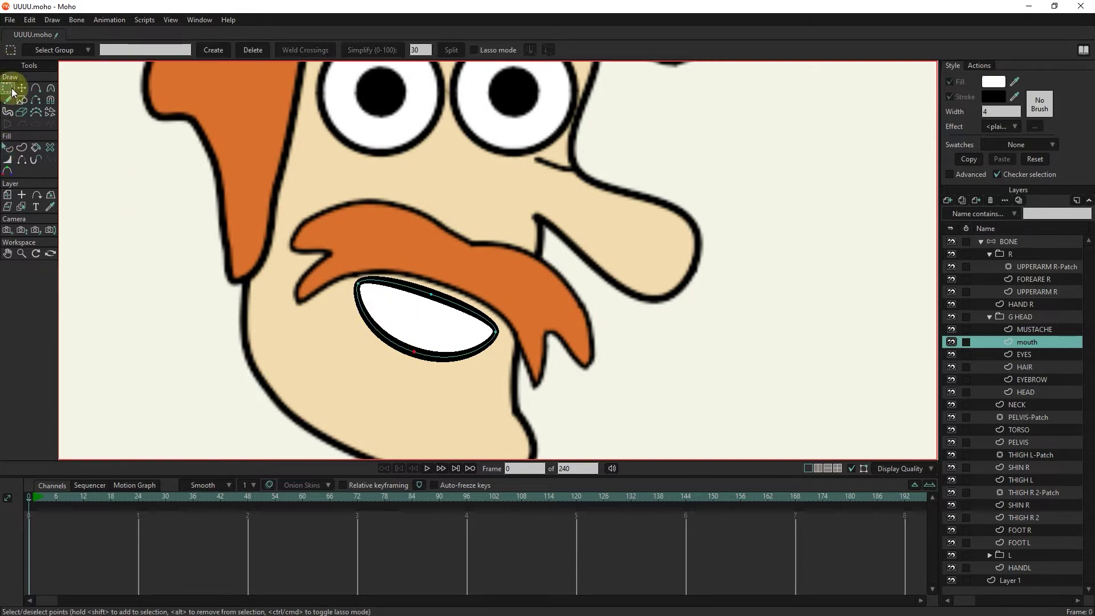
pyautogui.click(7, 159)
pyautogui.moveTo(431, 337); pyautogui.dragTo(426, 338)
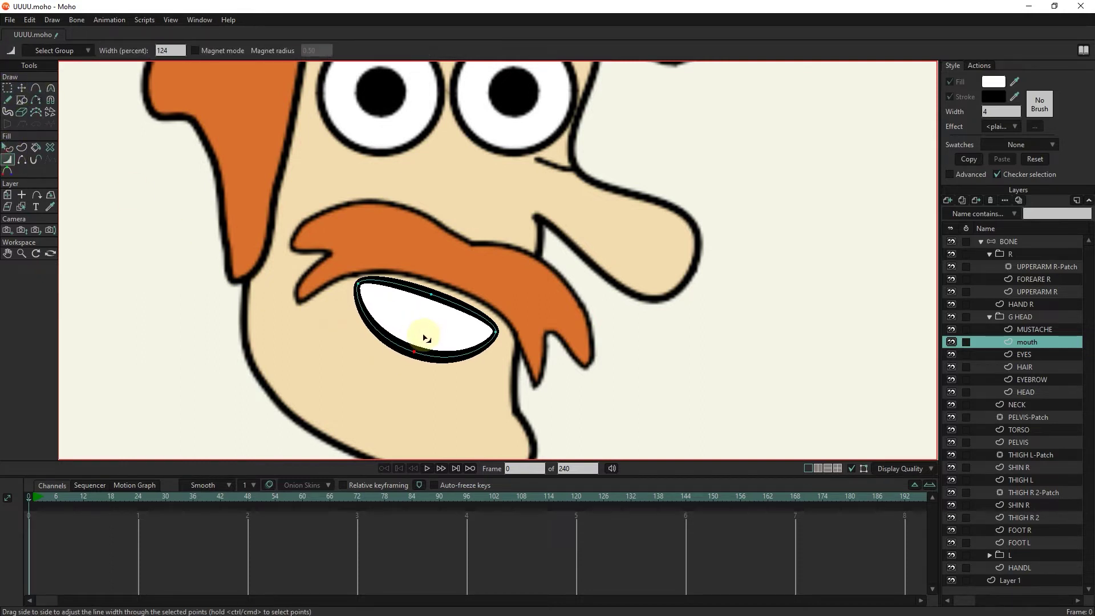
pyautogui.moveTo(436, 302); pyautogui.dragTo(446, 306)
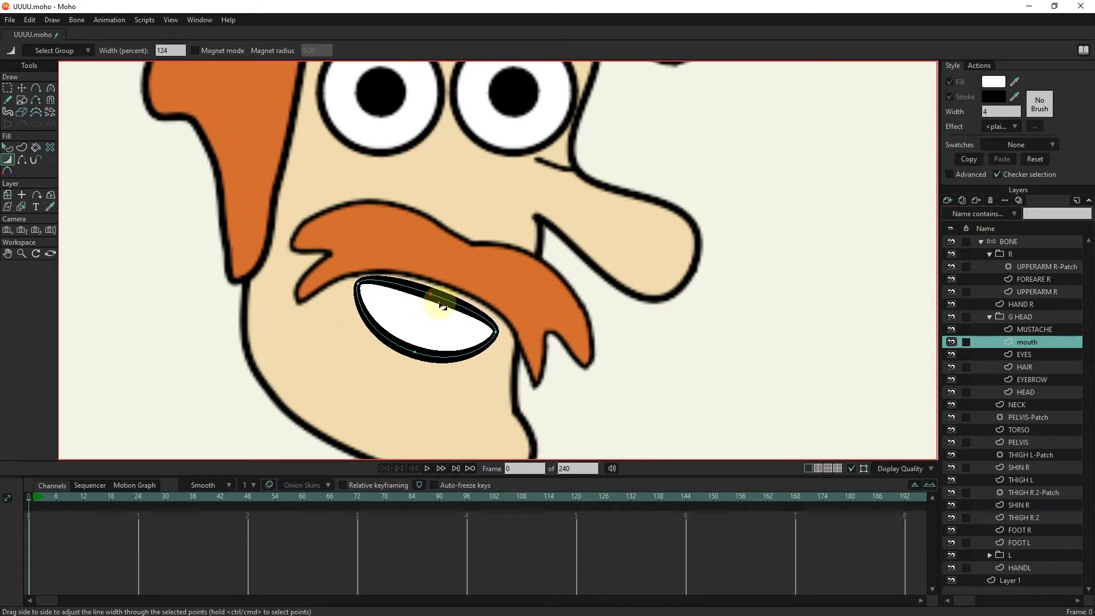
# Step: Fill the mouth shape with the dark red from the Face.png swatch
pyautogui.click(7, 147)
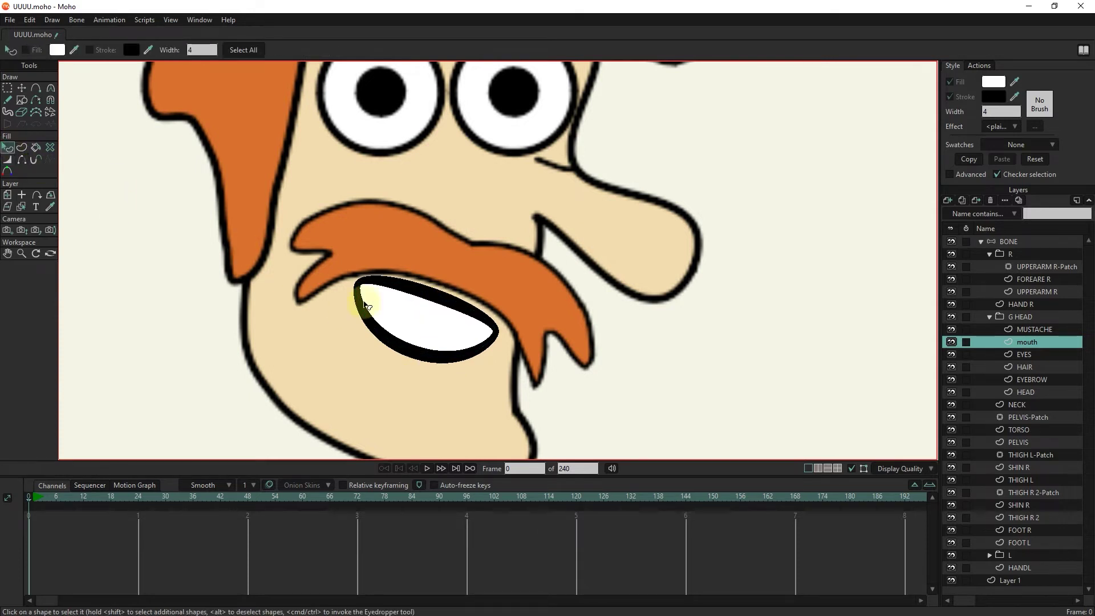
pyautogui.click(366, 305)
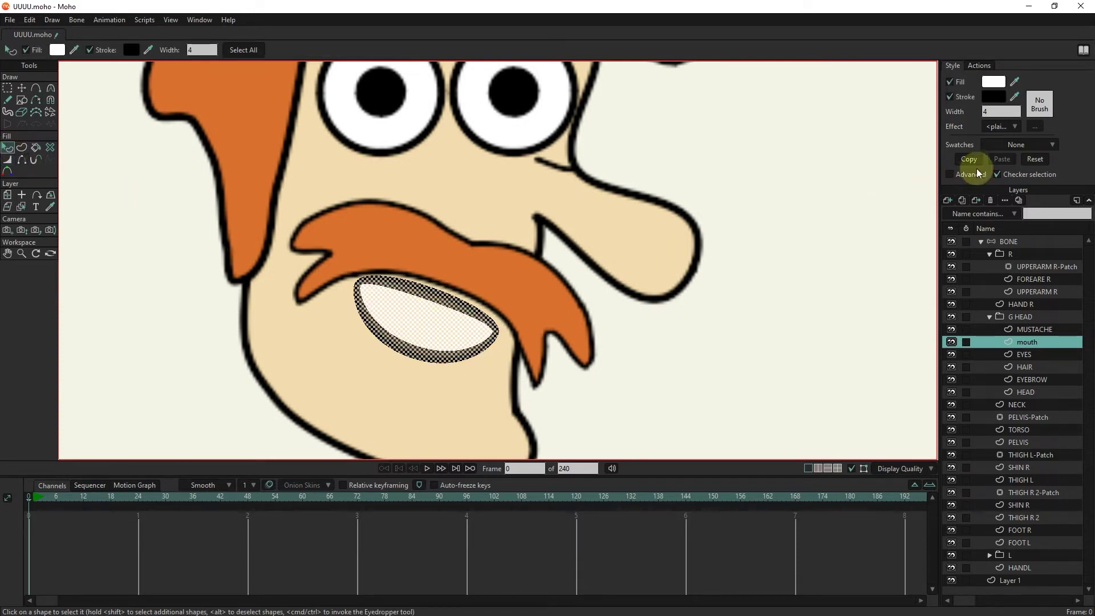
pyautogui.click(1008, 146)
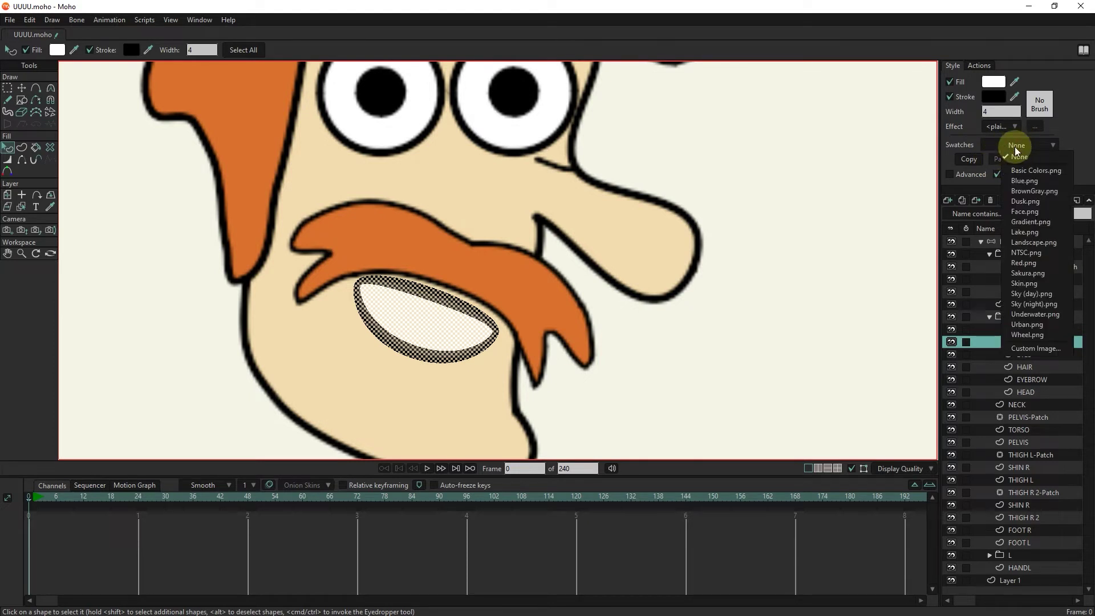
pyautogui.click(1020, 213)
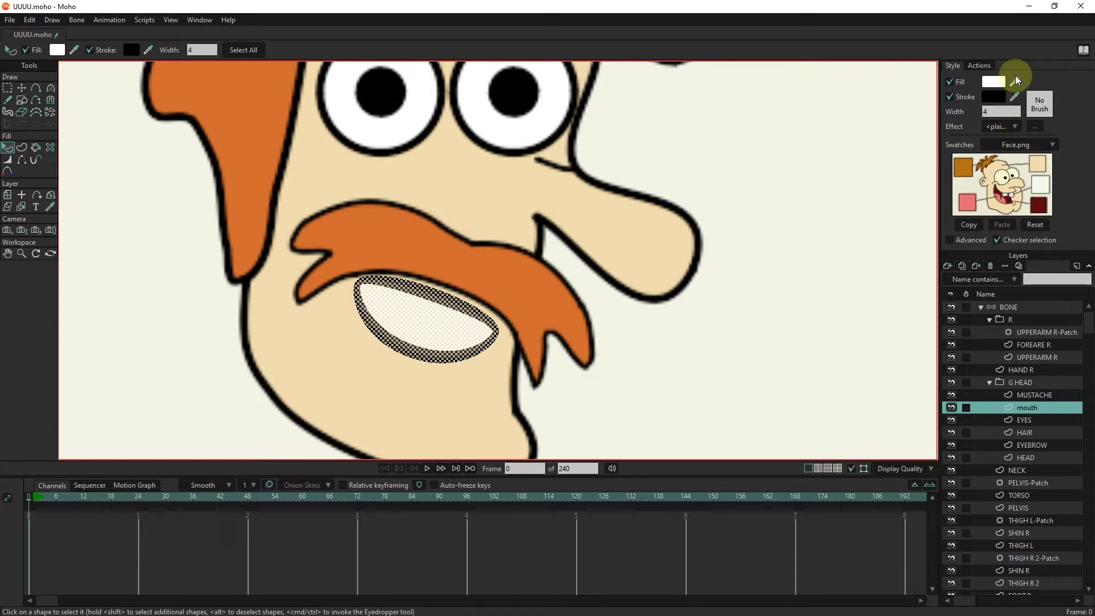
pyautogui.click(1041, 203)
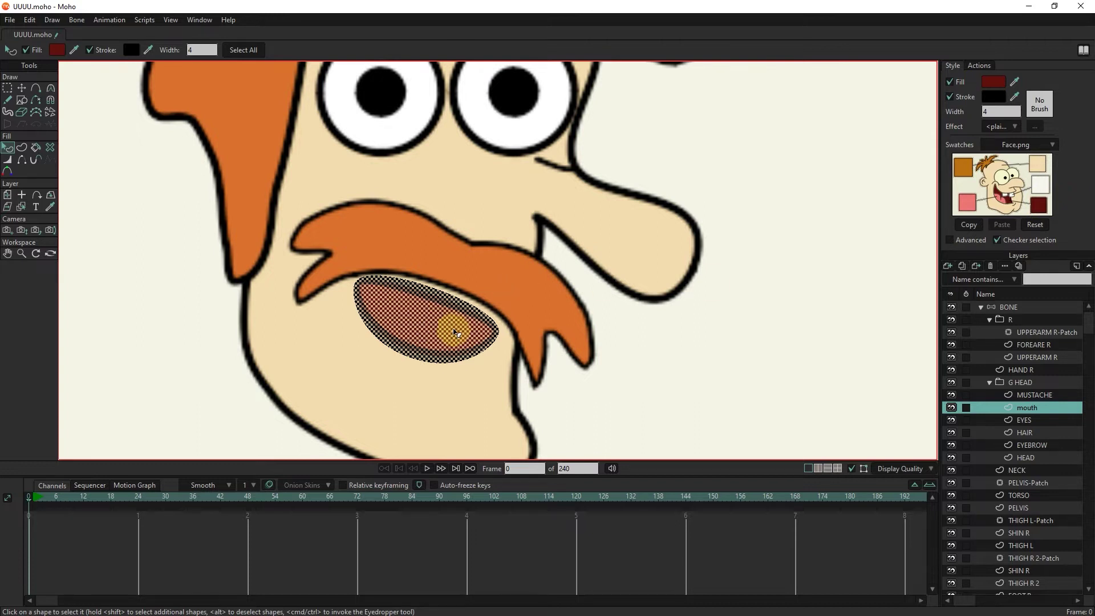
pyautogui.press('Return')
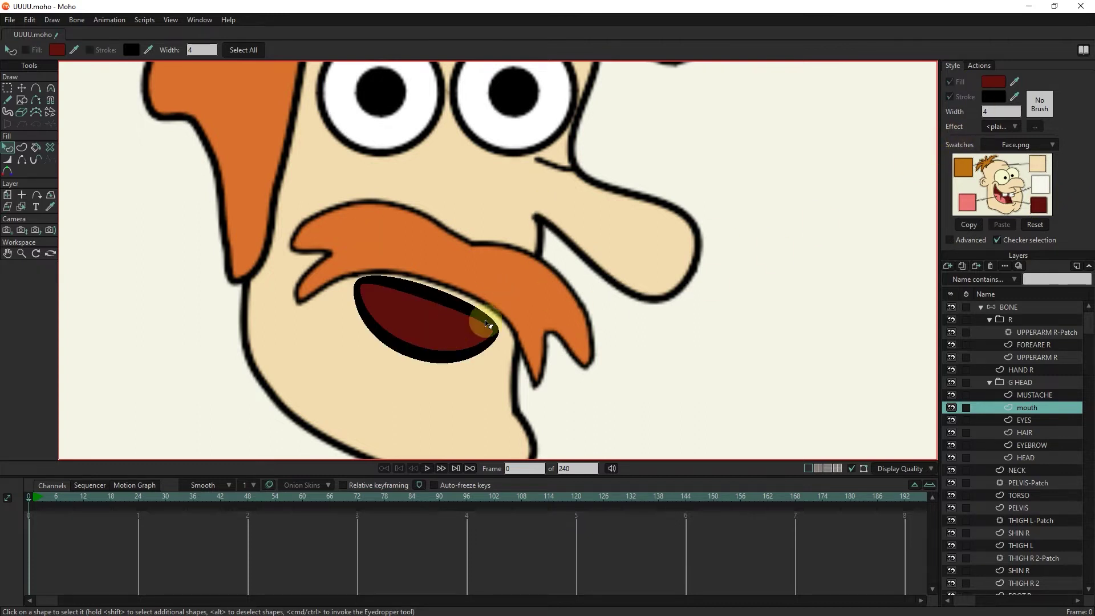
# Step: Set the mouth shape's stroke color to a dusty red, about 8C5C5C
pyautogui.click(488, 324)
pyautogui.click(994, 95)
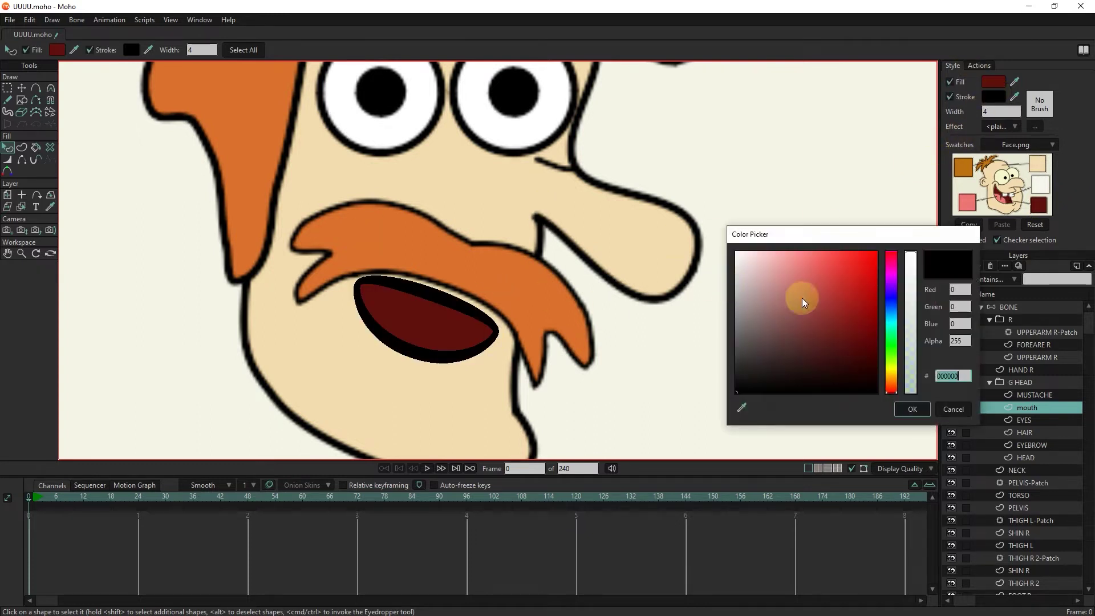
pyautogui.moveTo(803, 303)
pyautogui.mouseDown()
pyautogui.moveTo(772, 343)
pyautogui.moveTo(786, 320)
pyautogui.mouseUp()
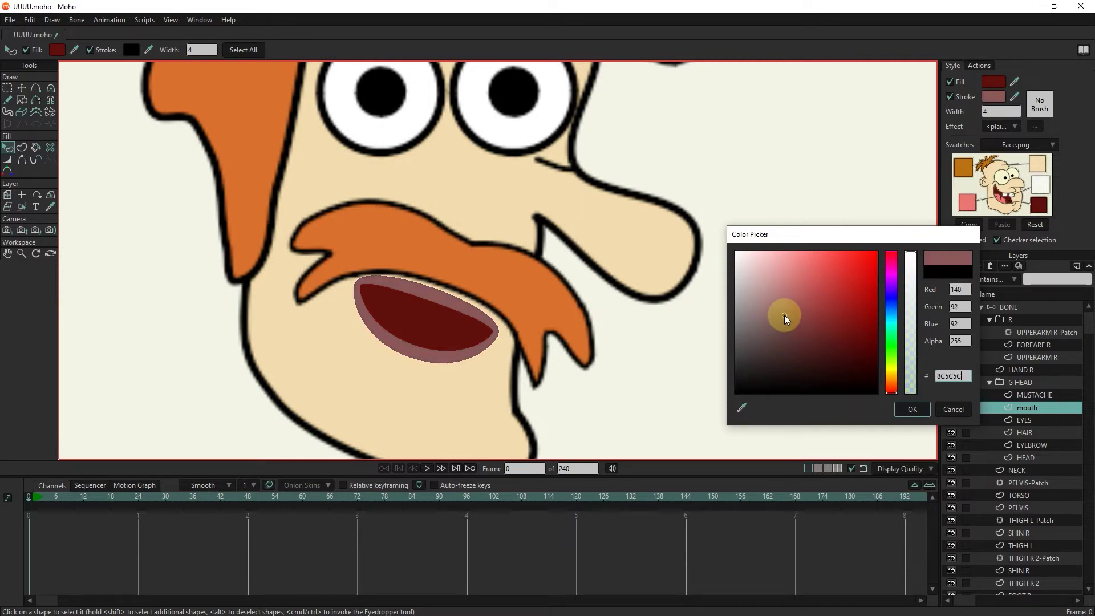
pyautogui.click(913, 409)
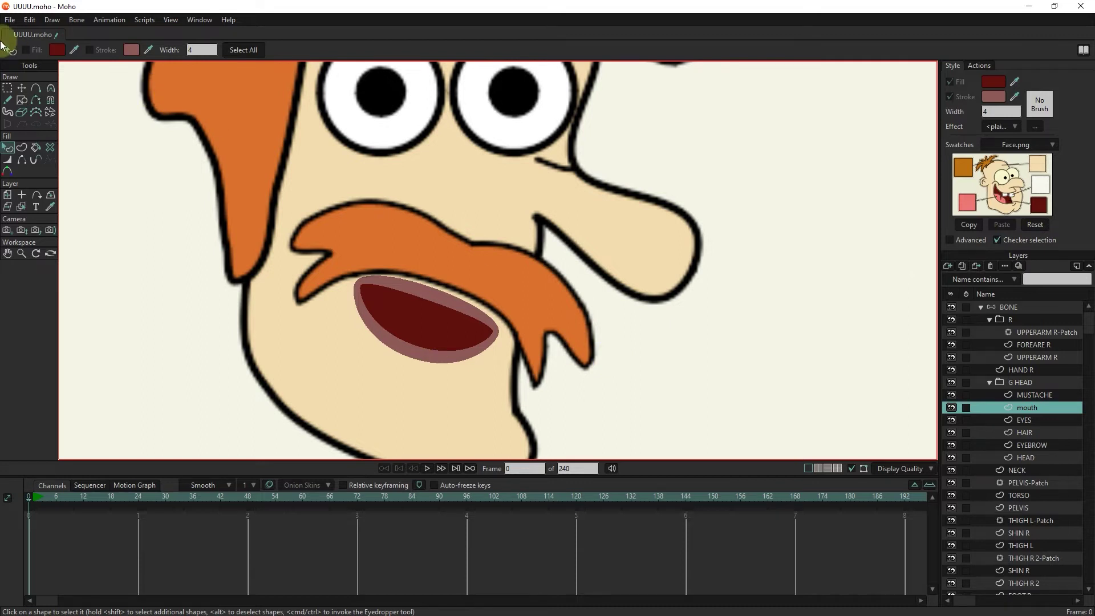
# Step: Draw a small upright rectangle on the chin beside the mouth, filled white and without a stroke
pyautogui.click(21, 100)
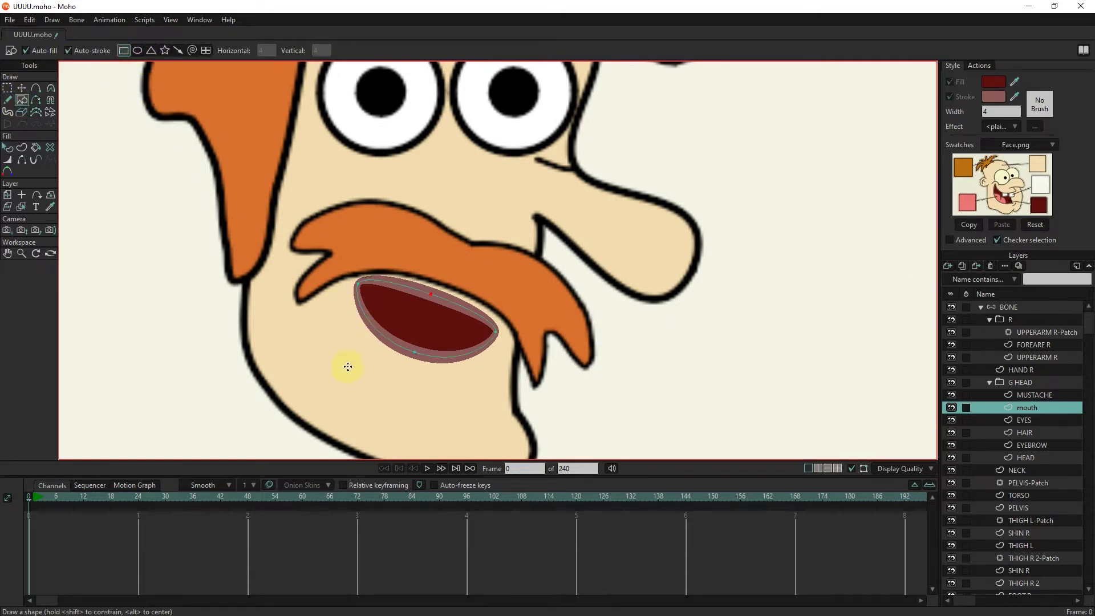
pyautogui.moveTo(343, 332); pyautogui.dragTo(358, 376)
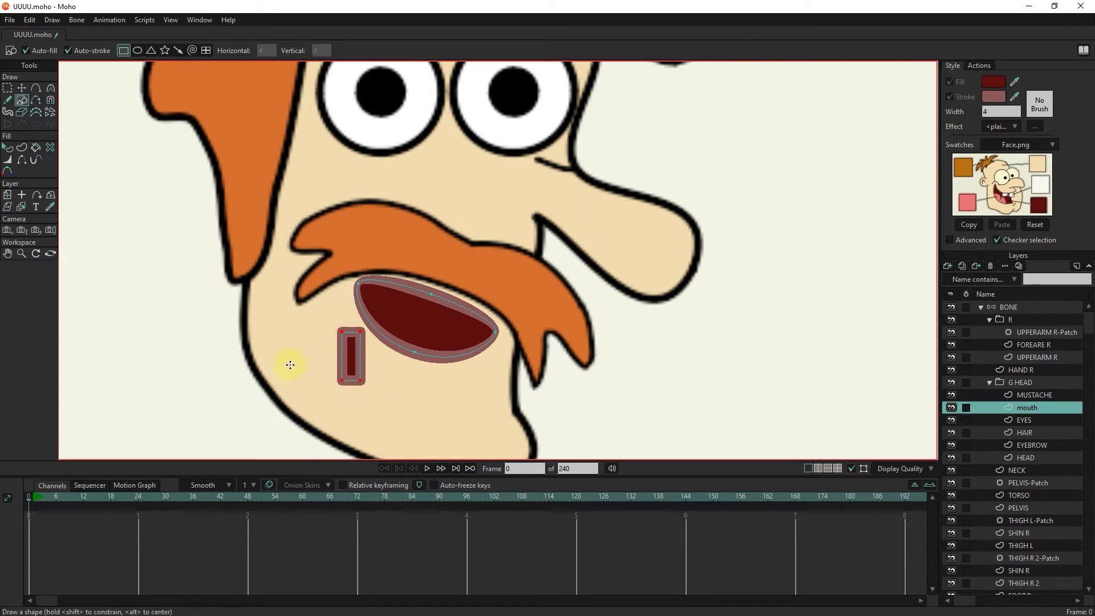
pyautogui.click(8, 148)
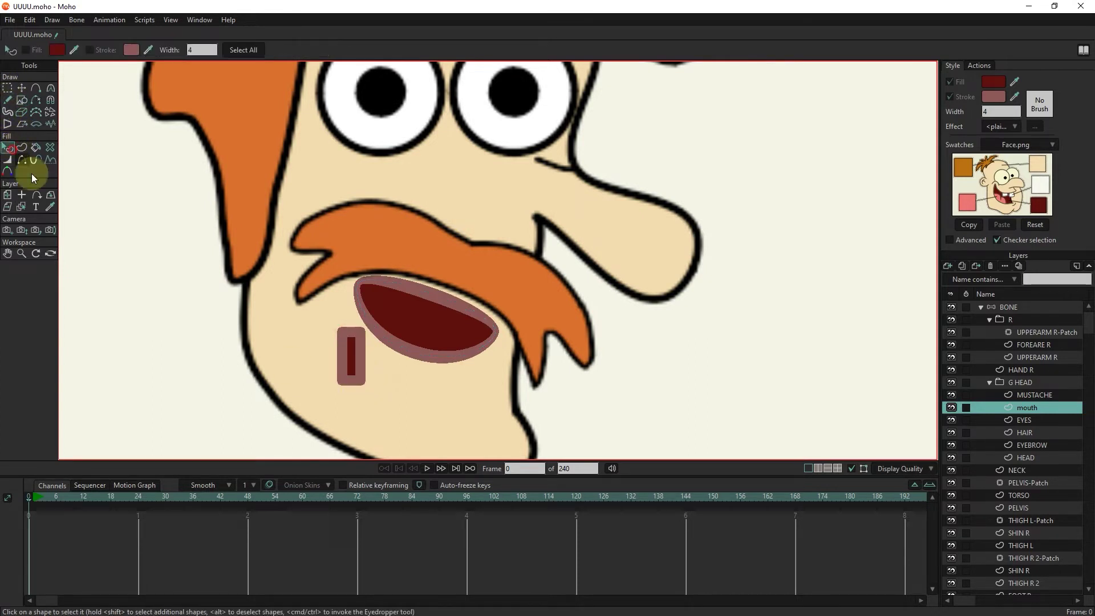
pyautogui.click(351, 355)
pyautogui.click(994, 81)
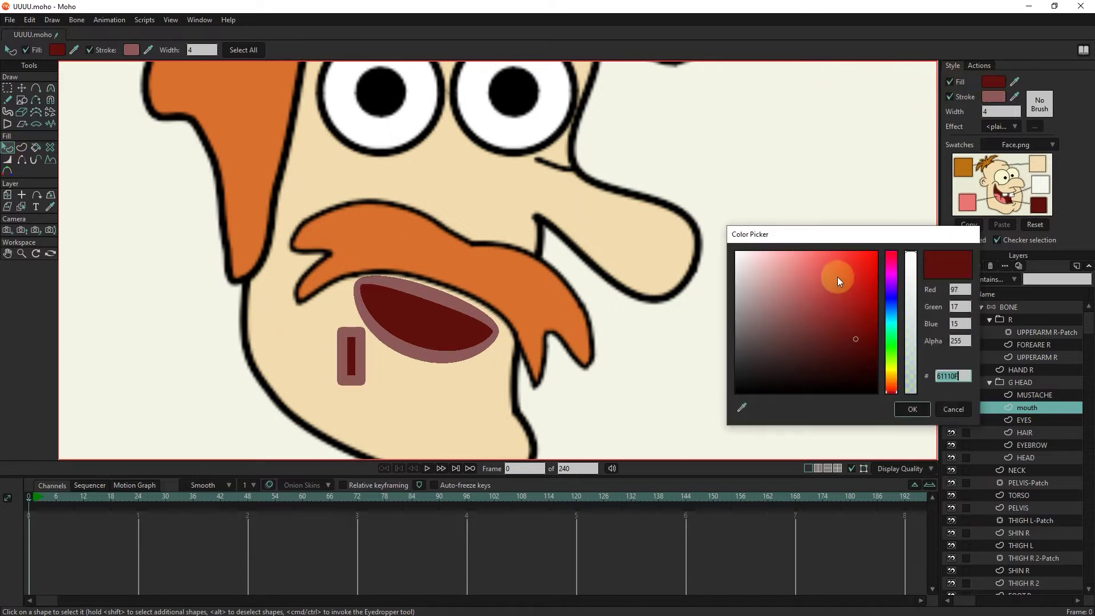
pyautogui.moveTo(838, 278); pyautogui.dragTo(732, 267)
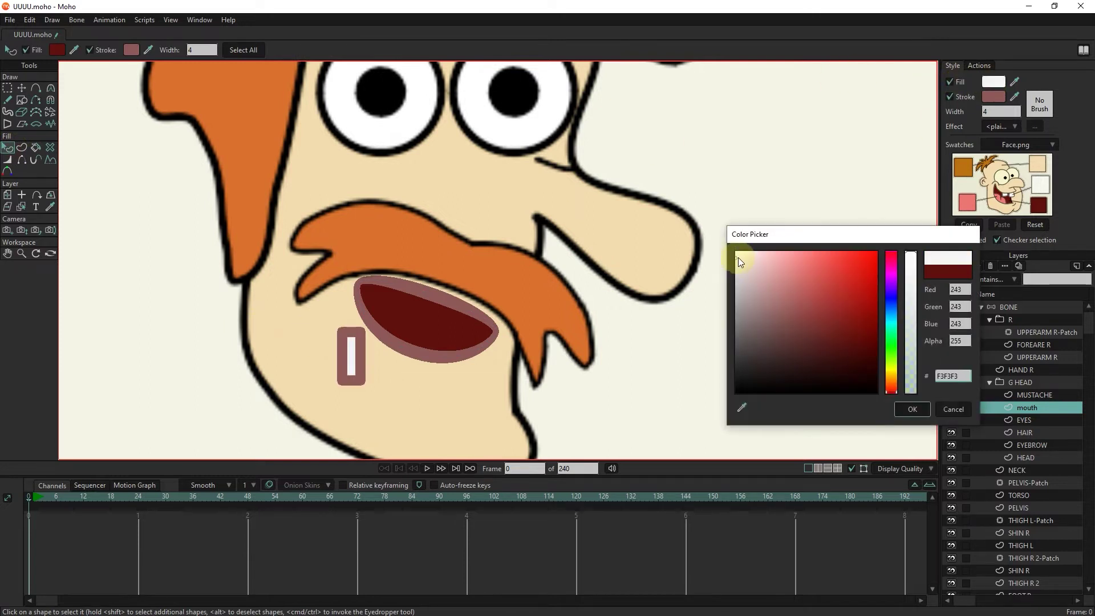
pyautogui.click(904, 409)
pyautogui.click(961, 97)
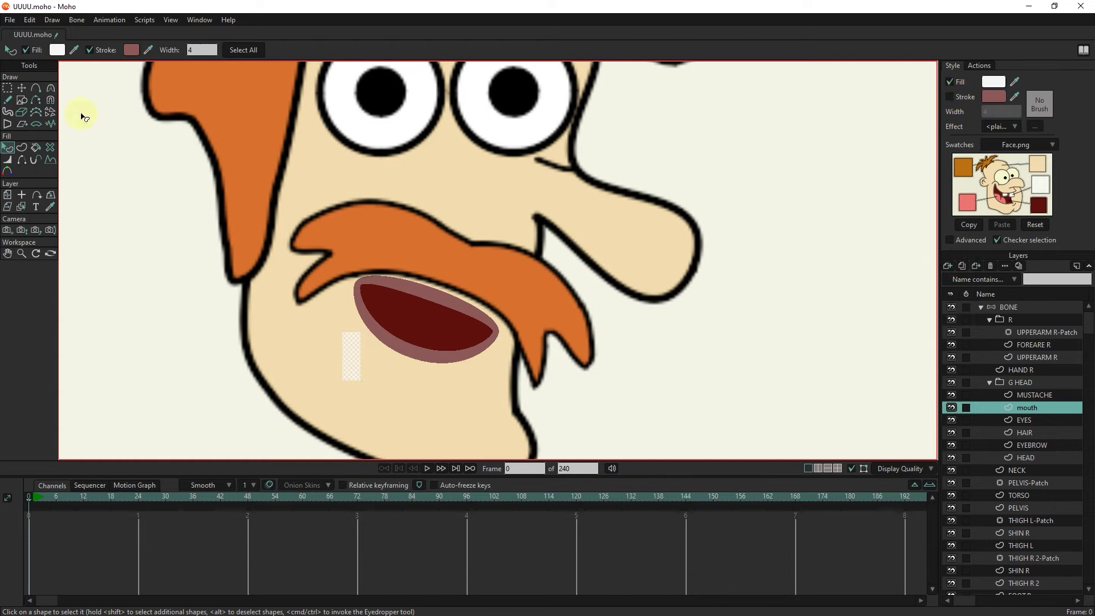
pyautogui.click(305, 354)
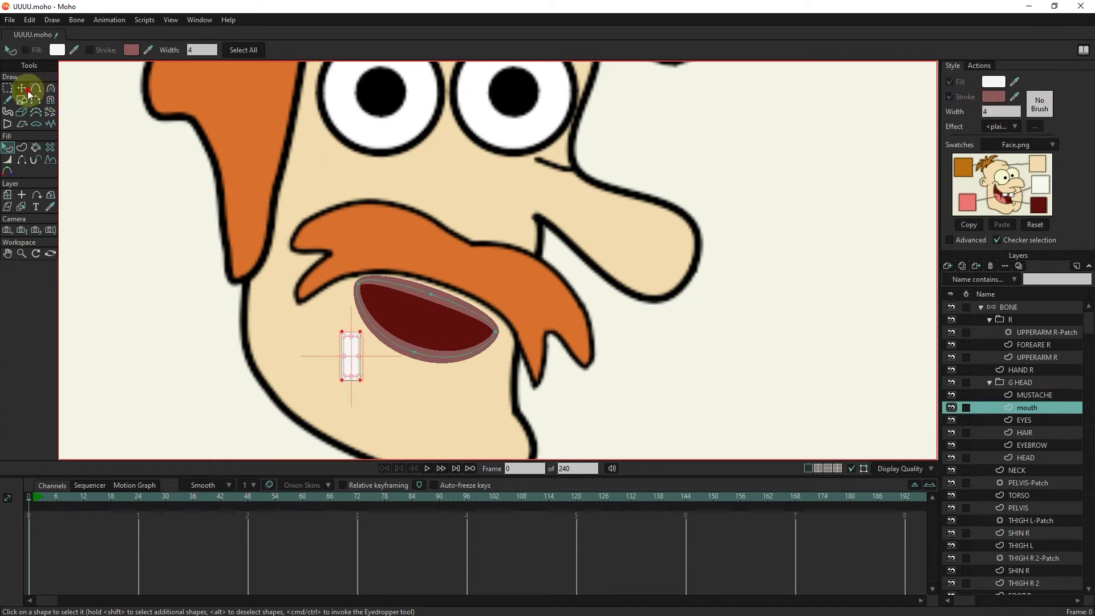
# Step: Move the white rectangle into the mouth as a tooth and tilt it to match the mouth's slant
pyautogui.press('t')
pyautogui.scroll(2, 350, 378)
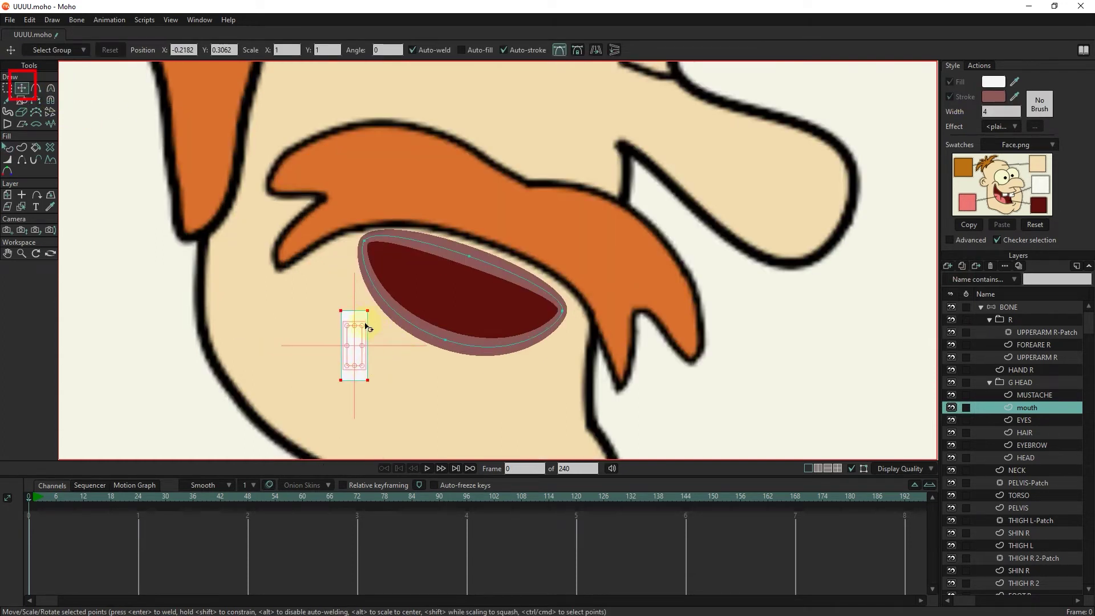
pyautogui.moveTo(366, 326); pyautogui.dragTo(471, 215)
pyautogui.scroll(2, 465, 276)
pyautogui.moveTo(428, 276); pyautogui.dragTo(440, 283)
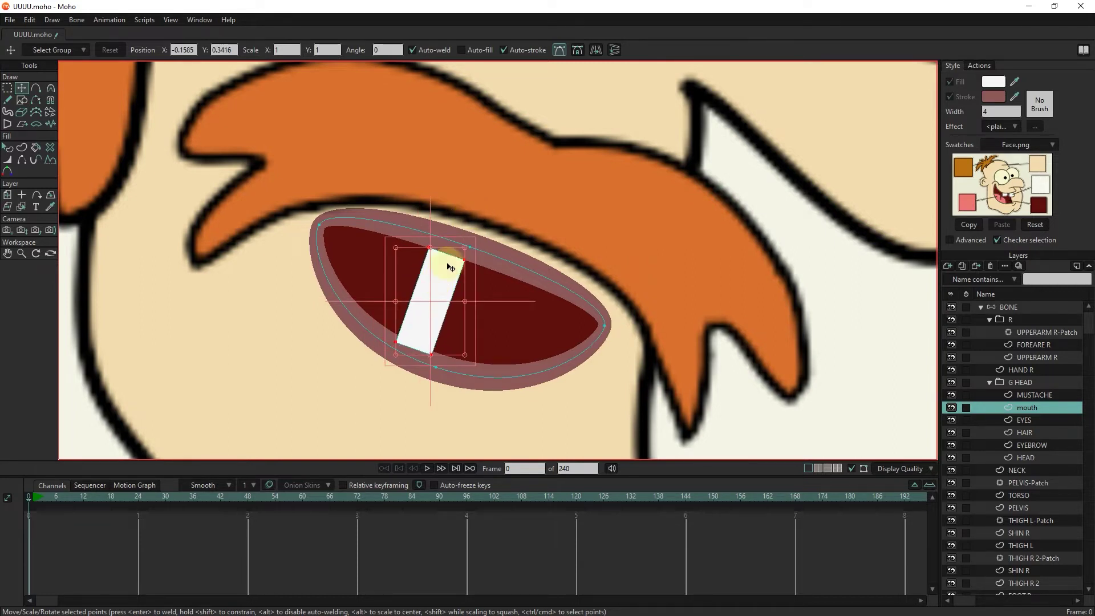
pyautogui.scroll(2, 450, 266)
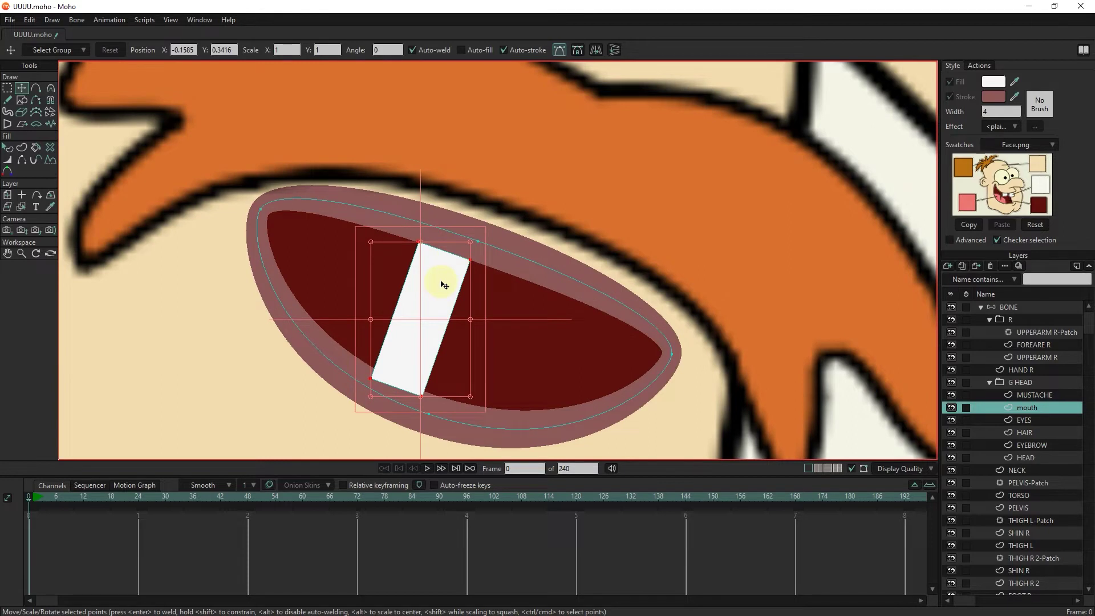
# Step: Duplicate the tooth and place the copy beside the first one with a narrow gap between them
pyautogui.moveTo(444, 285); pyautogui.dragTo(484, 314)
pyautogui.hotkey('ctrl', 'c')
pyautogui.hotkey('ctrl', 'v')
pyautogui.scroll(-3, 477, 330)
pyautogui.click(635, 425)
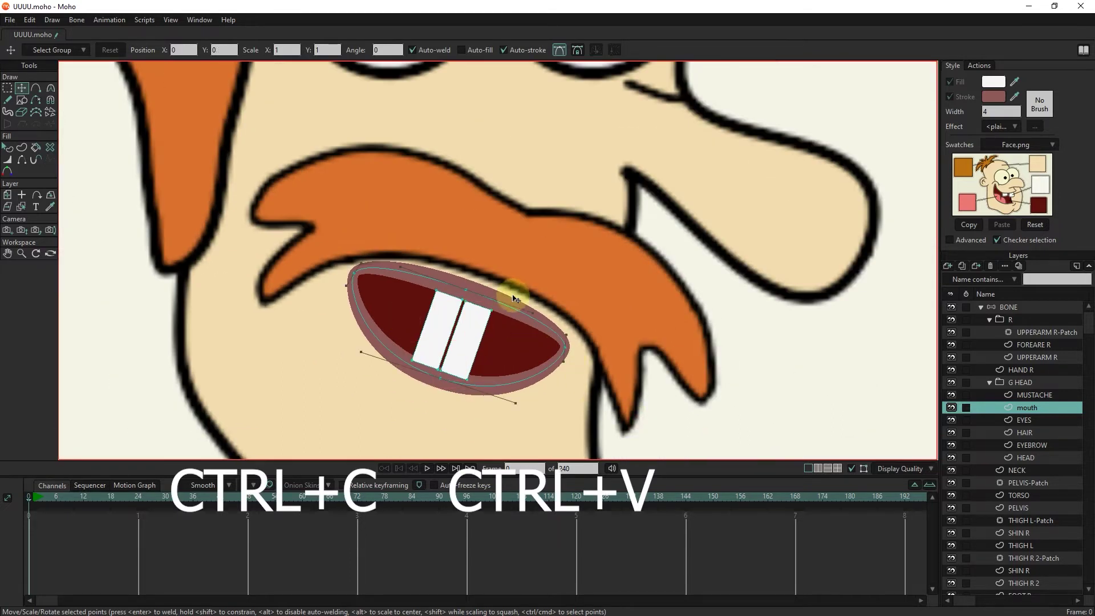
# Step: Nudge the mouth's left corner point slightly up and outward
pyautogui.scroll(-2, 497, 320)
pyautogui.scroll(1, 492, 346)
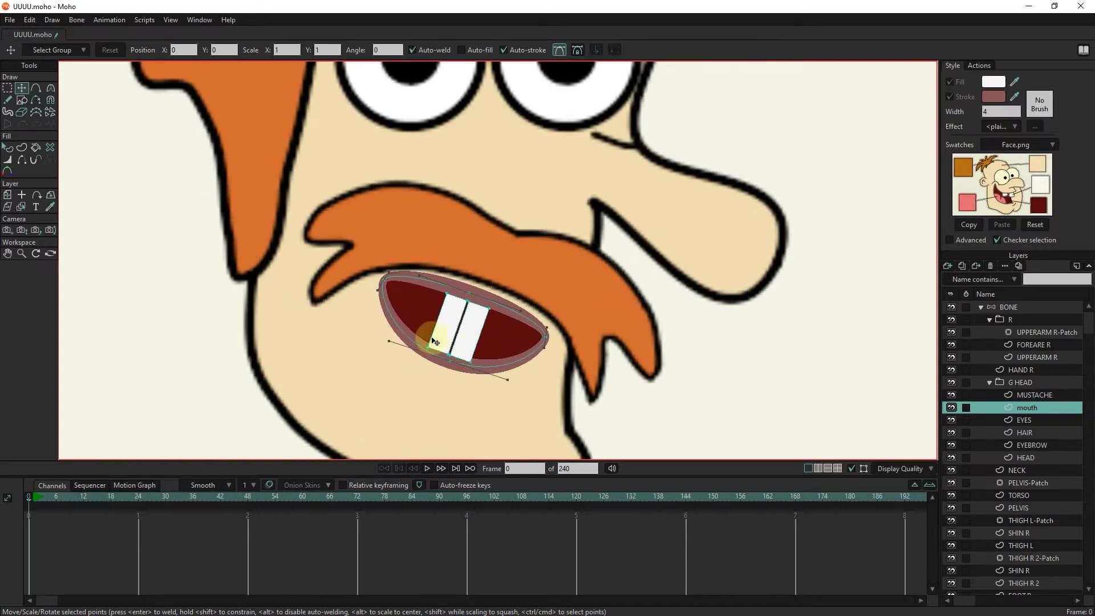
pyautogui.scroll(2, 478, 316)
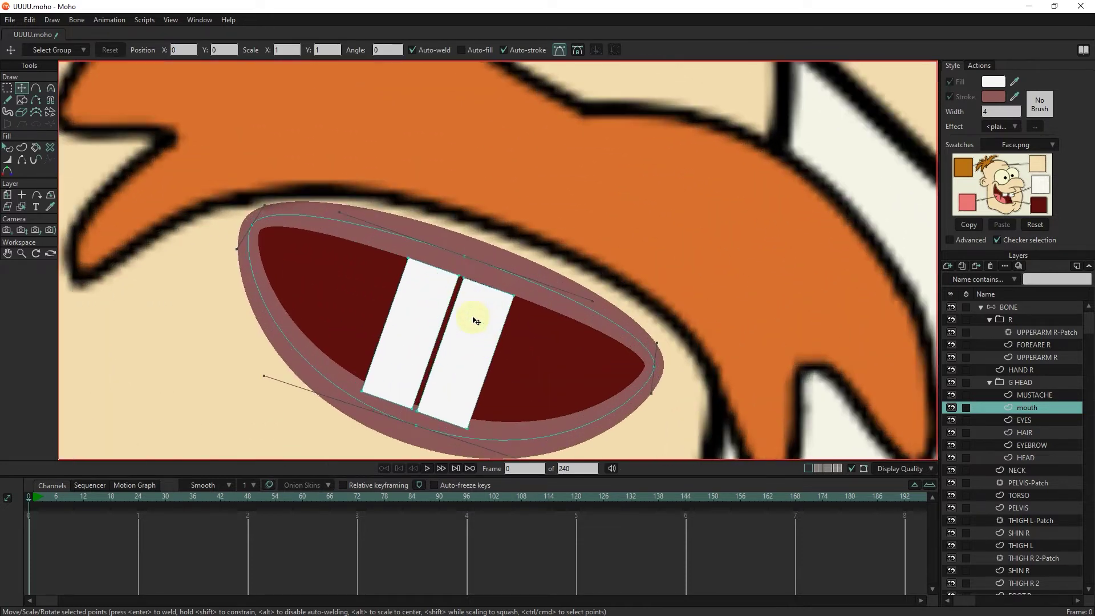
pyautogui.scroll(-4, 474, 320)
pyautogui.scroll(1, 468, 326)
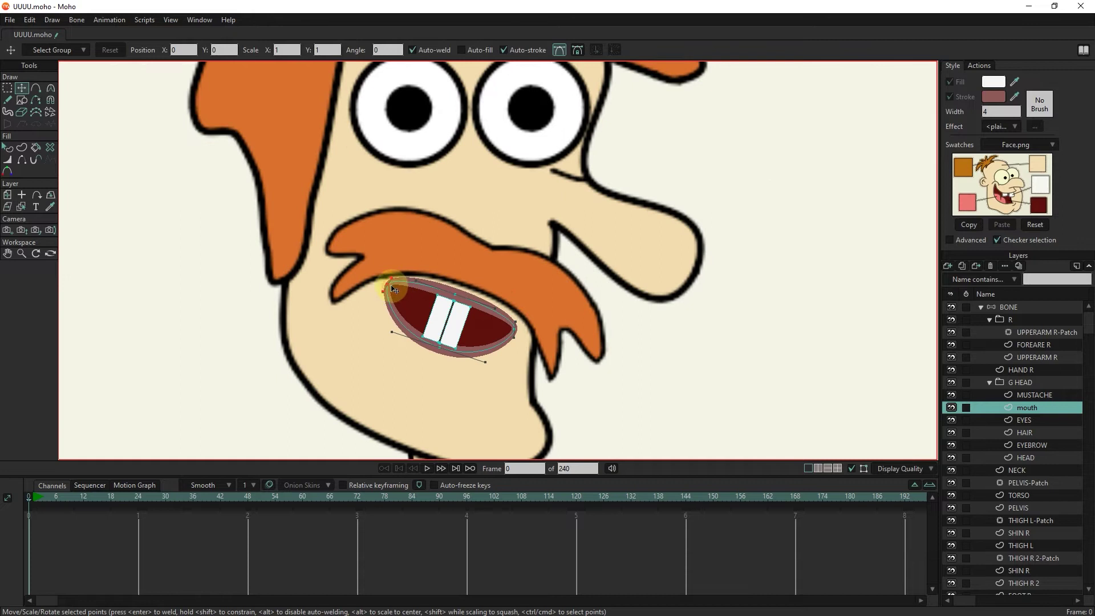
pyautogui.moveTo(391, 289); pyautogui.dragTo(390, 285)
pyautogui.scroll(-2, 587, 306)
pyautogui.scroll(3, 499, 330)
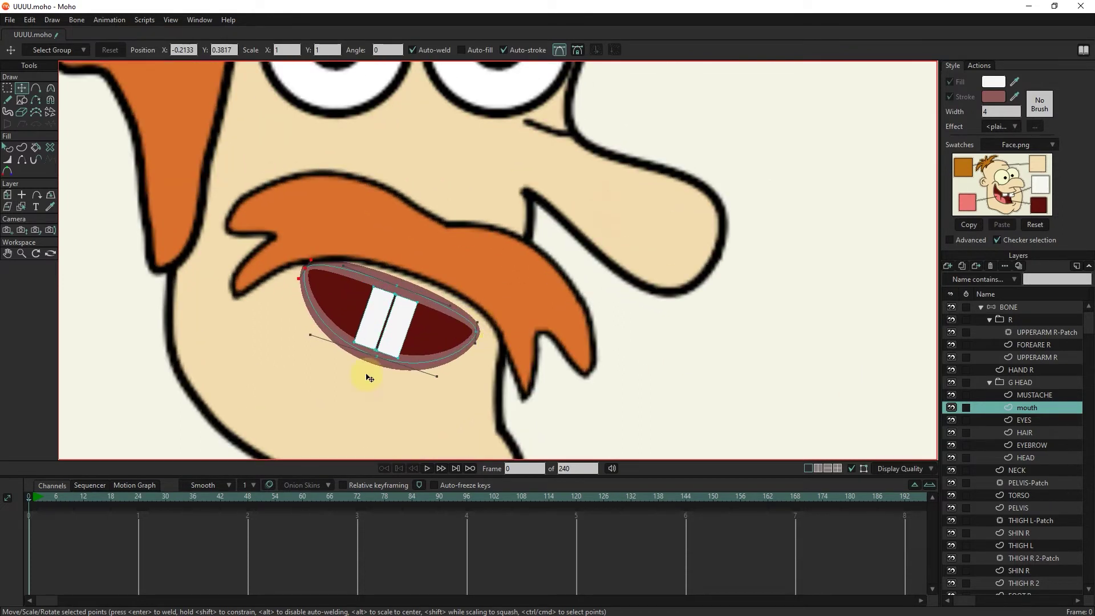
# Step: Add a Switch layer above the mouth layer and move the mouth layer into it
pyautogui.click(949, 266)
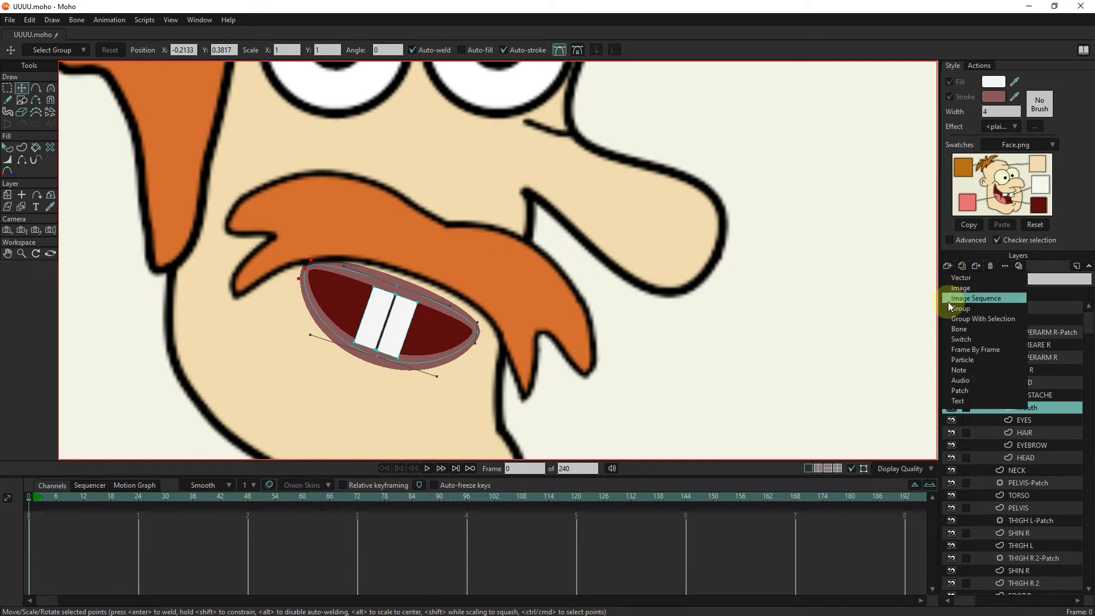
pyautogui.click(962, 341)
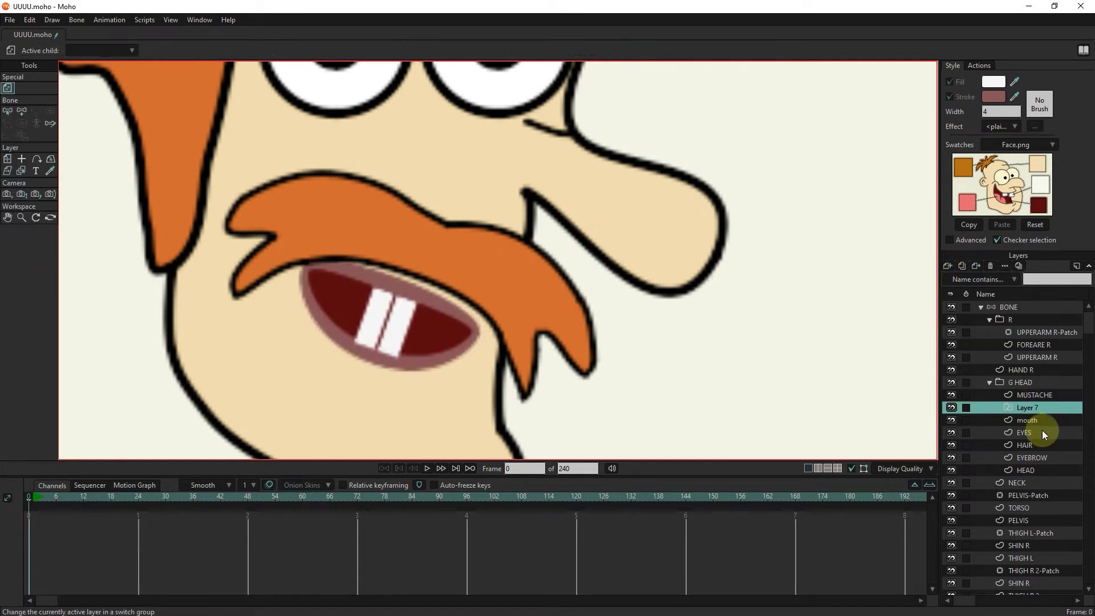
pyautogui.click(1026, 420)
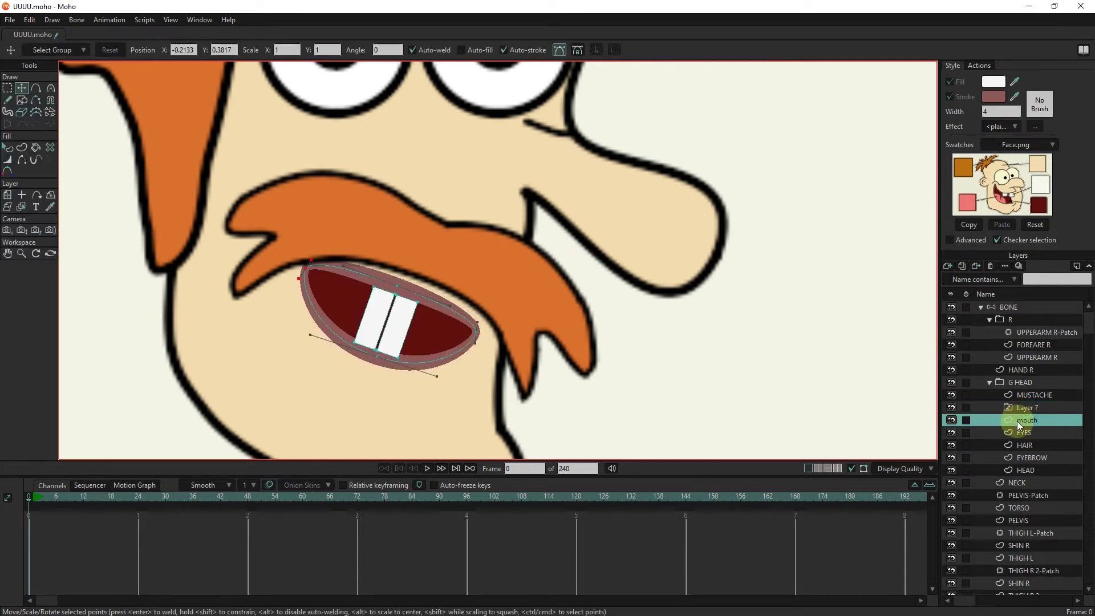
pyautogui.moveTo(1021, 410); pyautogui.dragTo(998, 406)
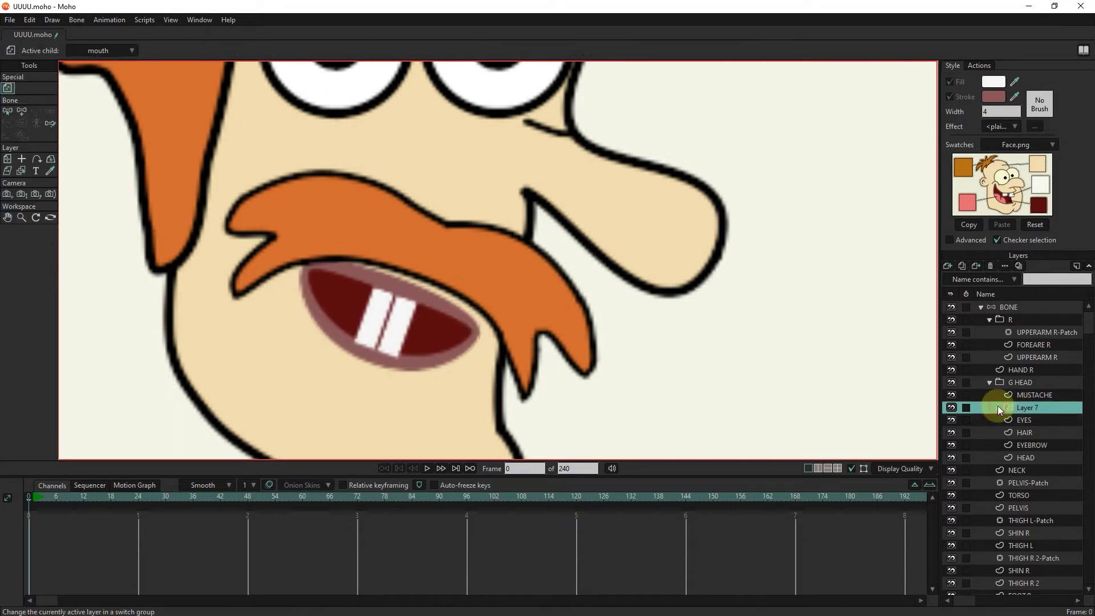
# Step: Rename the new switch layer as switch
pyautogui.doubleClick(1026, 407)
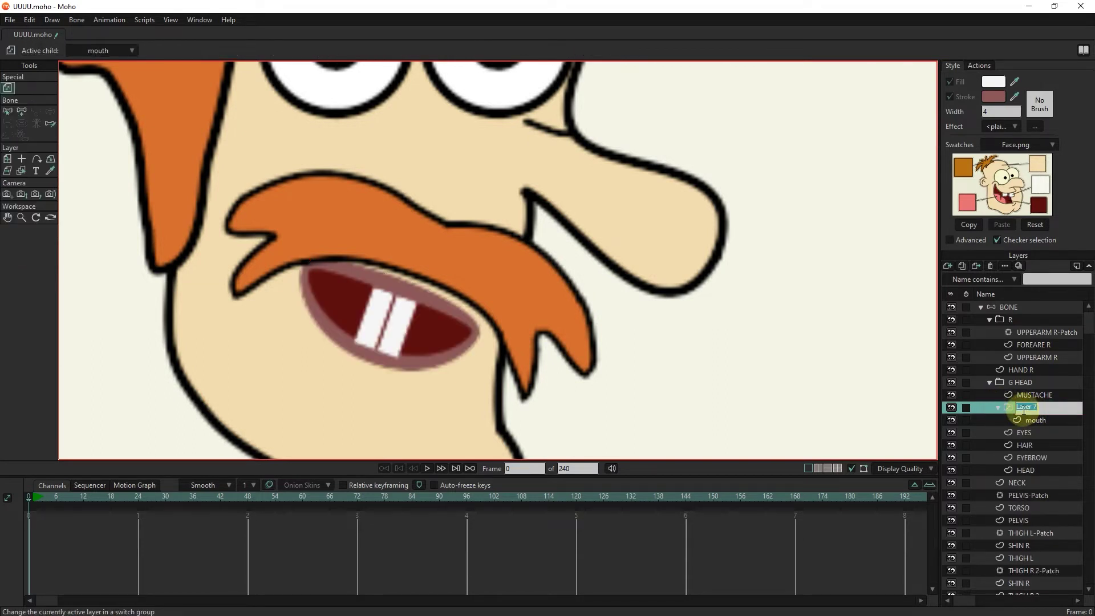
pyautogui.write('switch')
pyautogui.click(1008, 408)
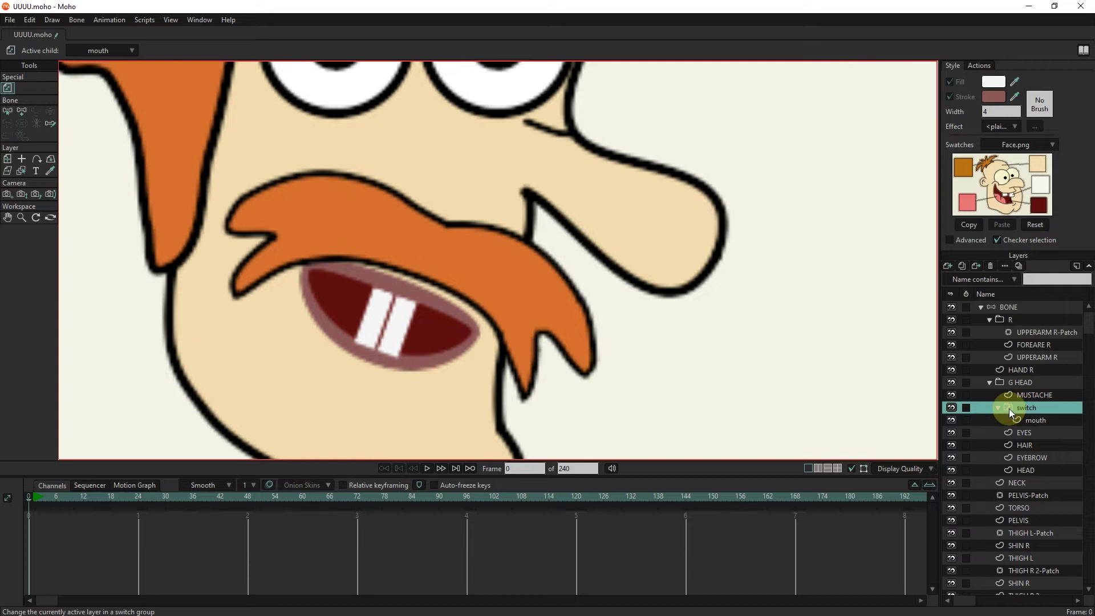
# Step: Duplicate the mouth layer inside the switch group and reshape the copy into a narrower, taller opening
pyautogui.click(1031, 425)
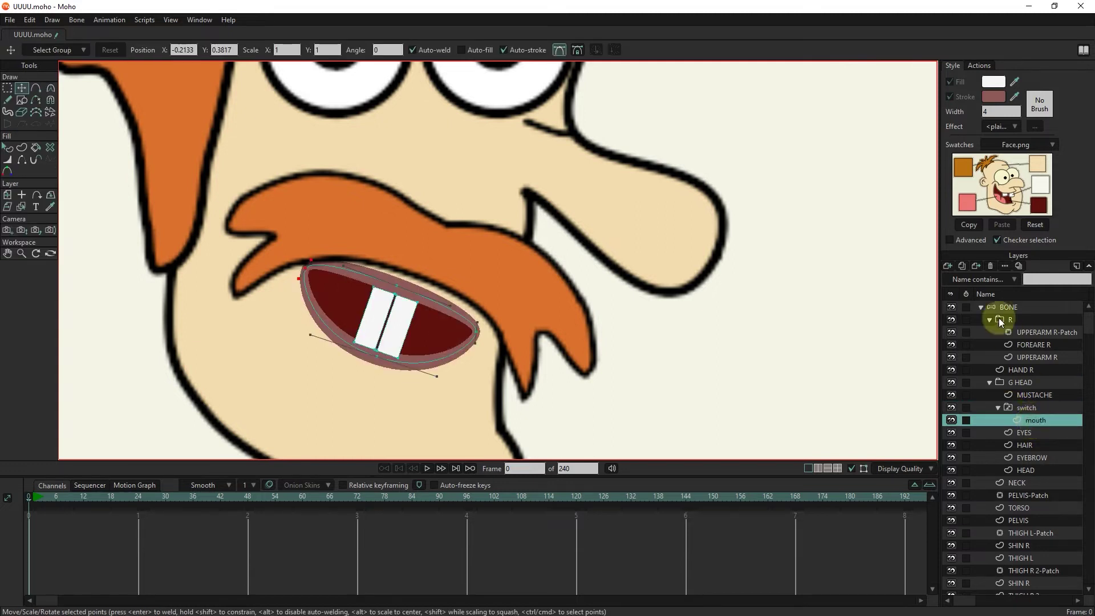
pyautogui.click(962, 267)
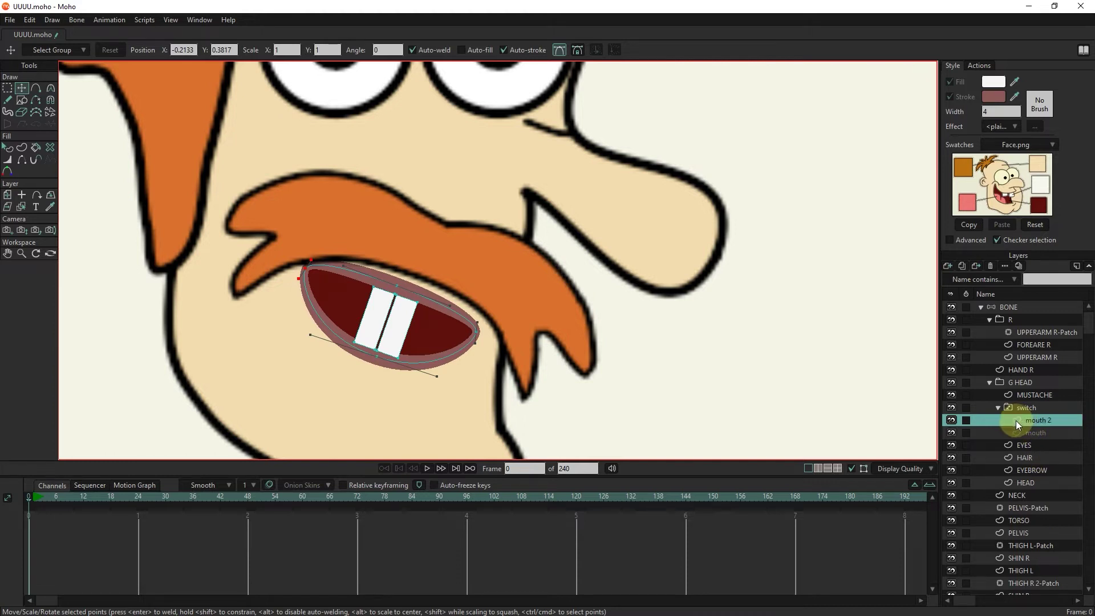
pyautogui.scroll(2, 370, 299)
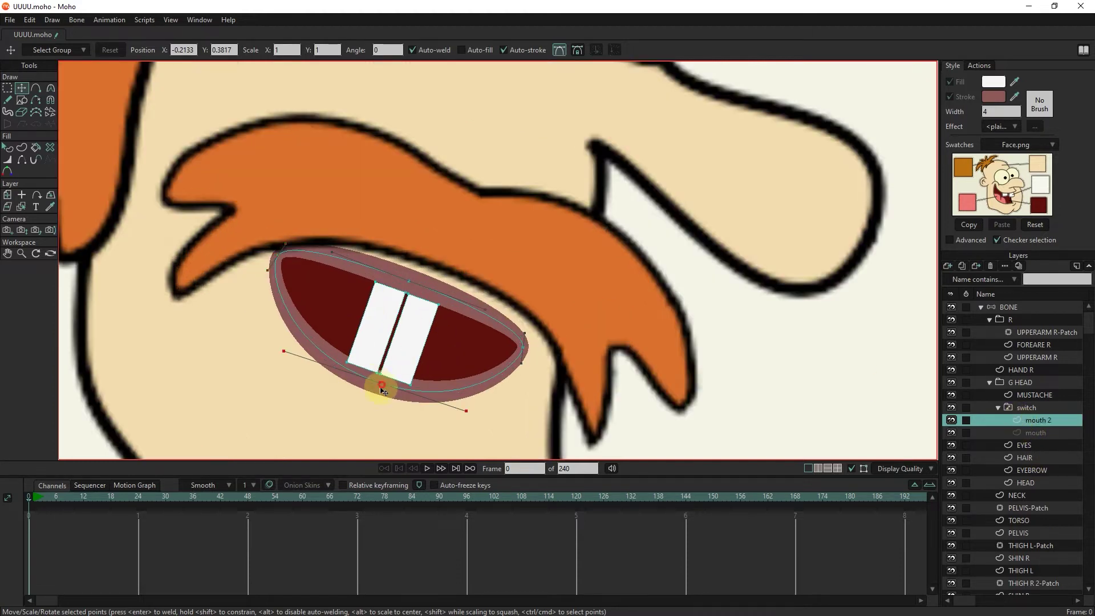
pyautogui.moveTo(380, 383); pyautogui.dragTo(363, 415)
pyautogui.moveTo(523, 348); pyautogui.dragTo(485, 358)
pyautogui.moveTo(294, 283); pyautogui.dragTo(313, 303)
pyautogui.scroll(-1, 329, 335)
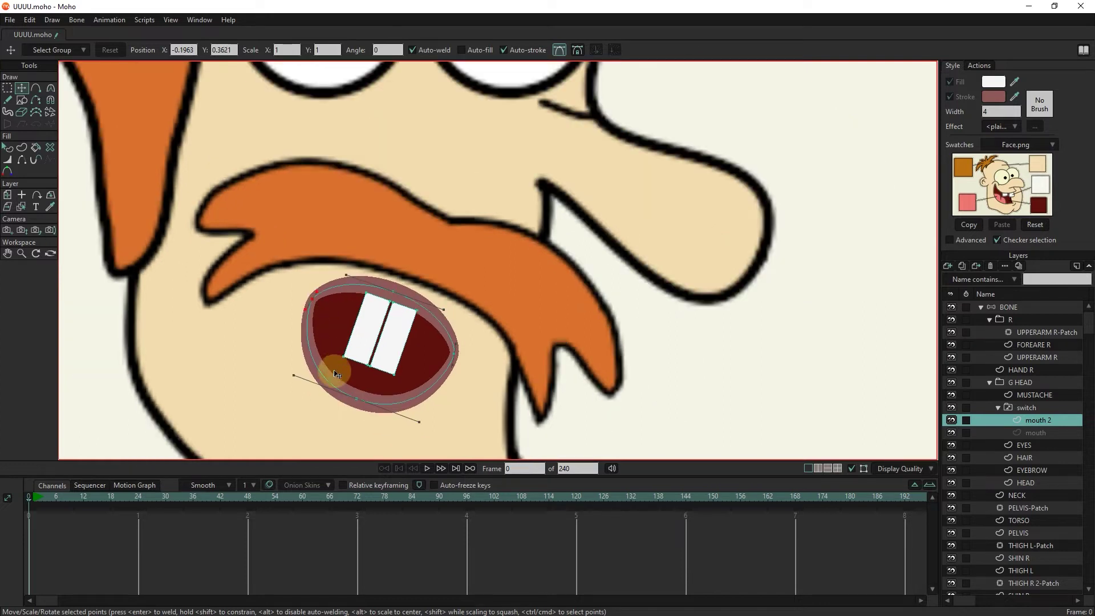
# Step: Refine the copied mouth into an oval by raising its lower and upper middle points and nudging the left corner
pyautogui.scroll(-1, 340, 368)
pyautogui.moveTo(354, 392); pyautogui.dragTo(380, 361)
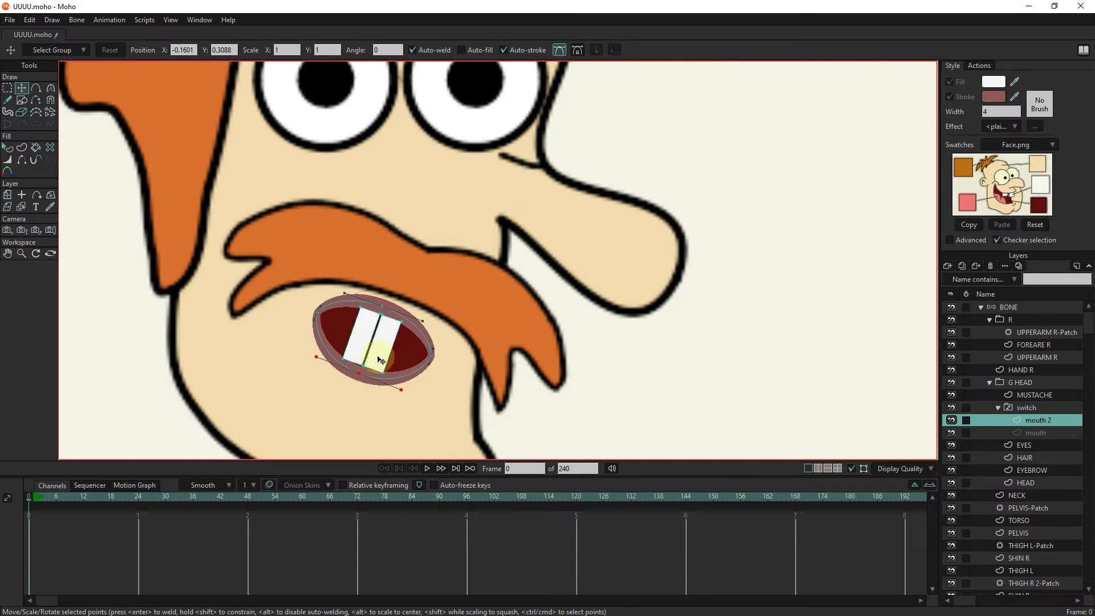
pyautogui.moveTo(386, 311); pyautogui.dragTo(391, 305)
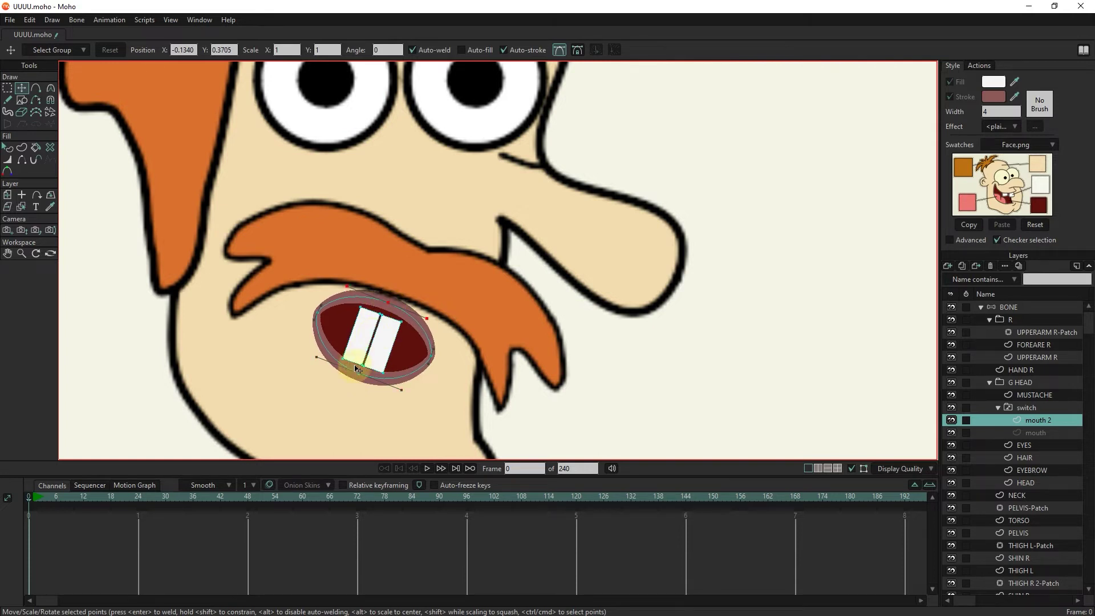
pyautogui.scroll(1, 368, 338)
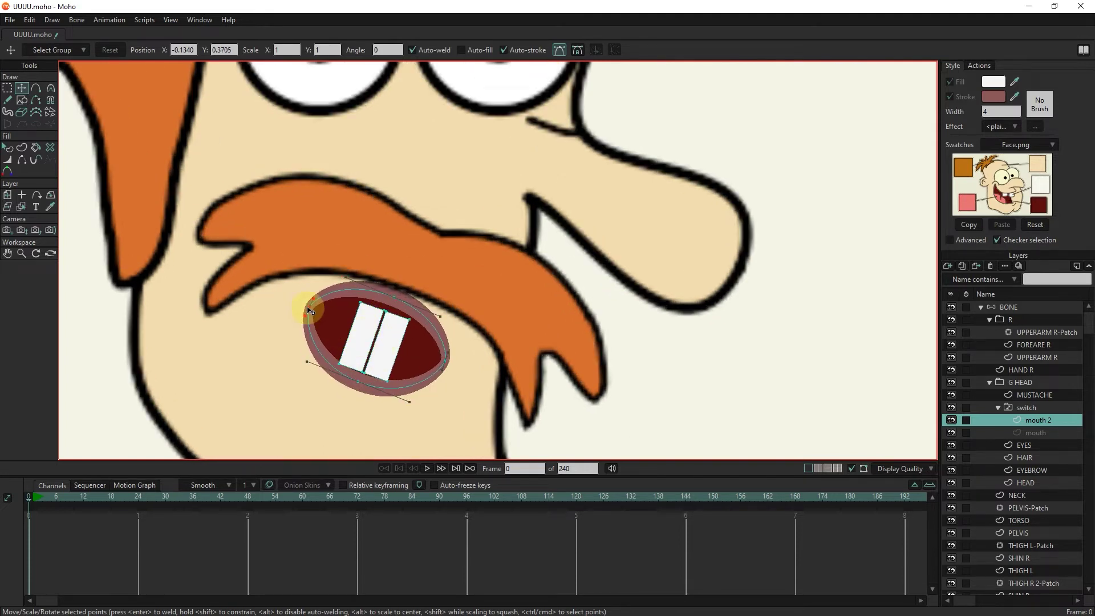
pyautogui.moveTo(308, 311); pyautogui.dragTo(305, 314)
# Step: Shift both teeth up against the upper lip of the copied mouth and adjust their upper corner points to it
pyautogui.scroll(3, 377, 343)
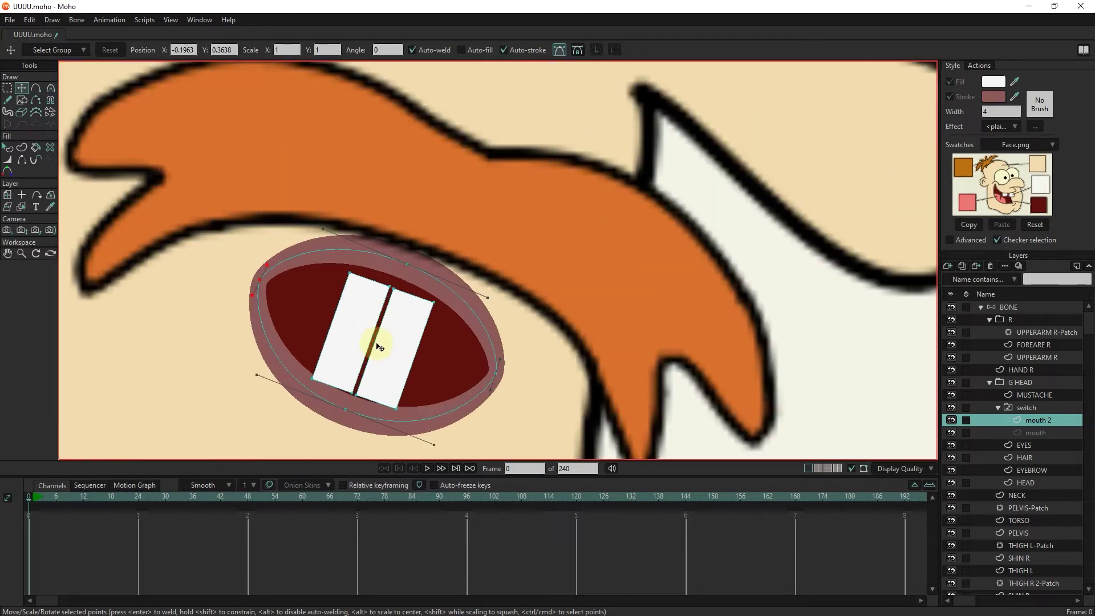
pyautogui.click(393, 344)
pyautogui.moveTo(393, 344); pyautogui.dragTo(406, 285)
pyautogui.click(357, 318)
pyautogui.click(437, 301)
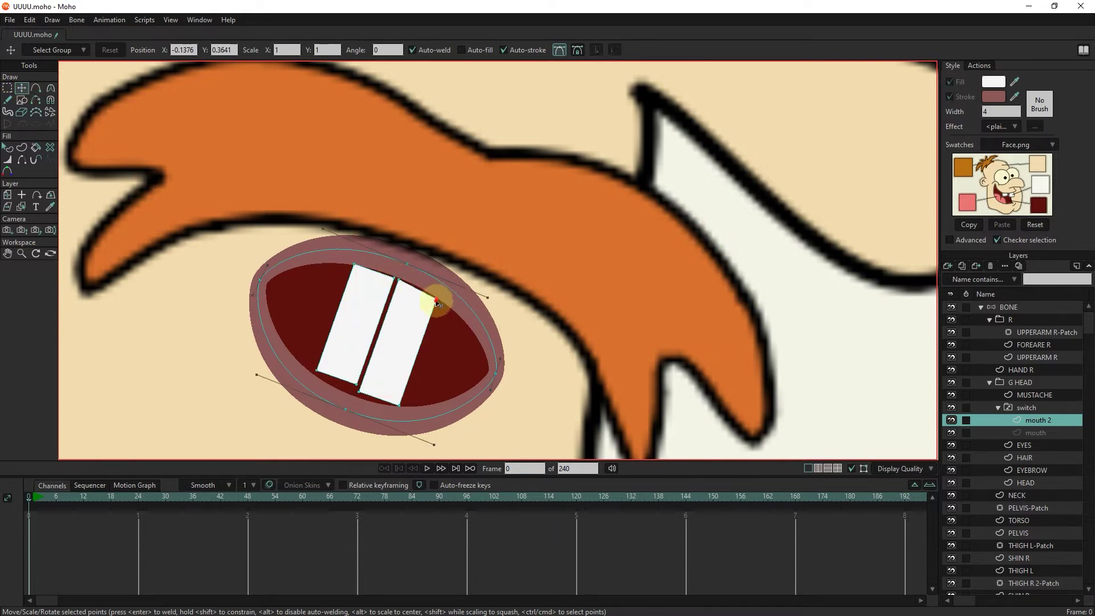
pyautogui.scroll(4, 369, 289)
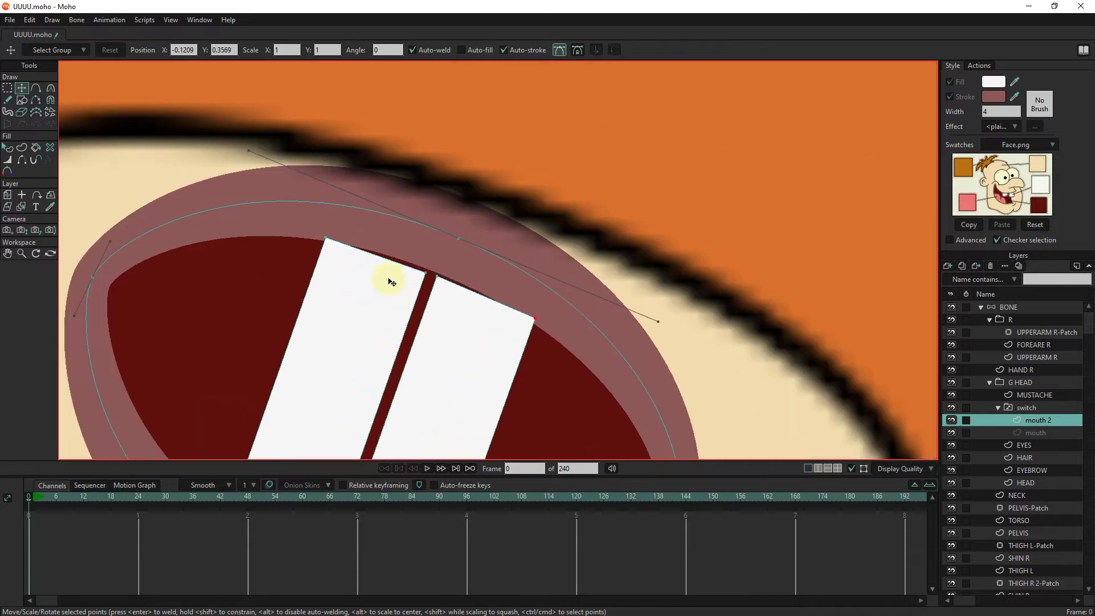
pyautogui.moveTo(429, 276); pyautogui.dragTo(430, 262)
pyautogui.scroll(-4, 421, 348)
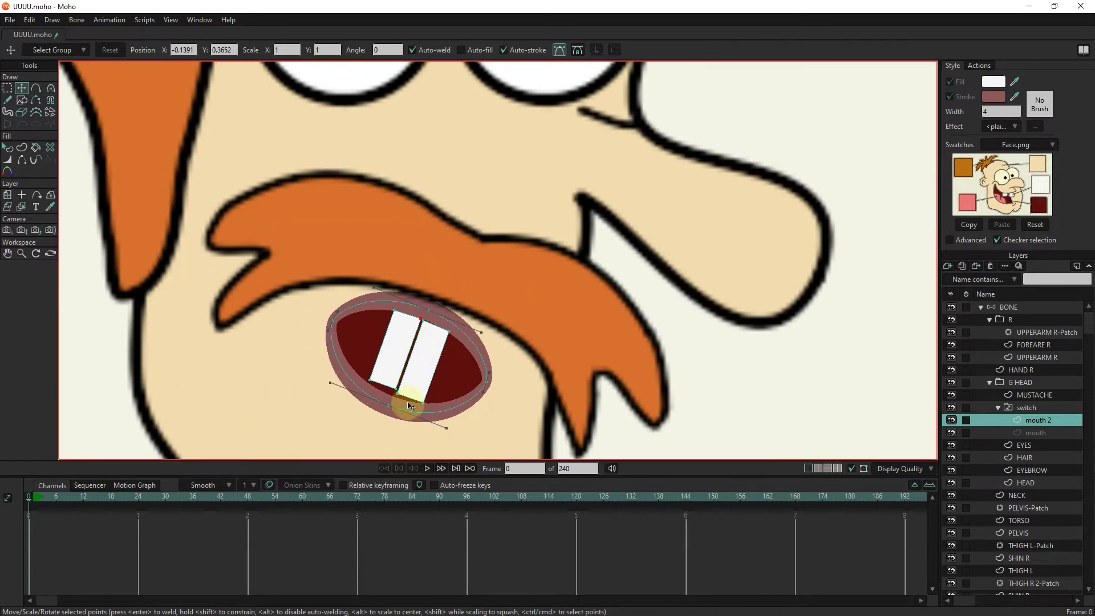
# Step: Raise the right tooth's lower edge in line with the left tooth and nudge its upper inner corner toward the lip
pyautogui.scroll(3, 409, 407)
pyautogui.press('g')
pyautogui.moveTo(454, 424); pyautogui.dragTo(405, 371)
pyautogui.press('t')
pyautogui.scroll(2, 413, 413)
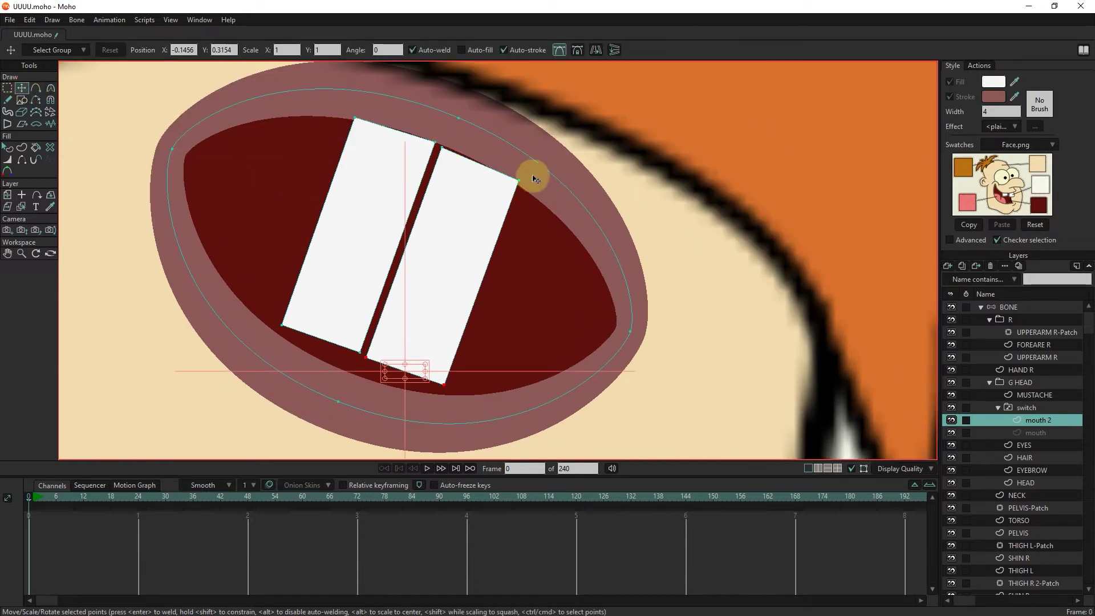
pyautogui.scroll(2, 445, 146)
pyautogui.click(439, 149)
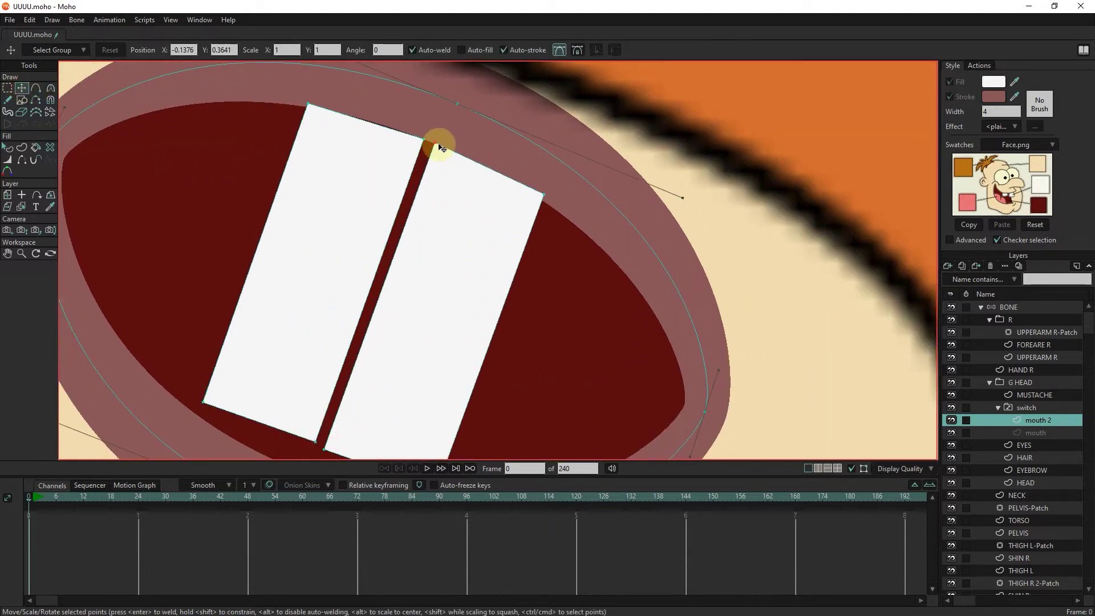
pyautogui.moveTo(442, 148); pyautogui.dragTo(443, 147)
pyautogui.scroll(-2, 480, 222)
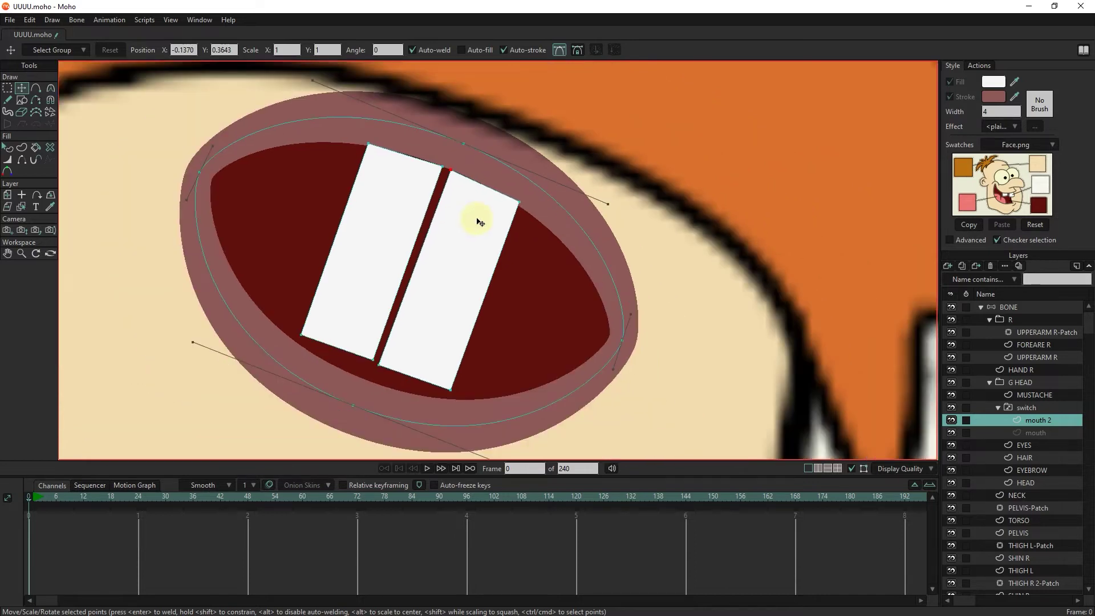
# Step: Add a point midway along the right tooth's upper edge and pull it outward to follow the lip's curve
pyautogui.scroll(4, 518, 204)
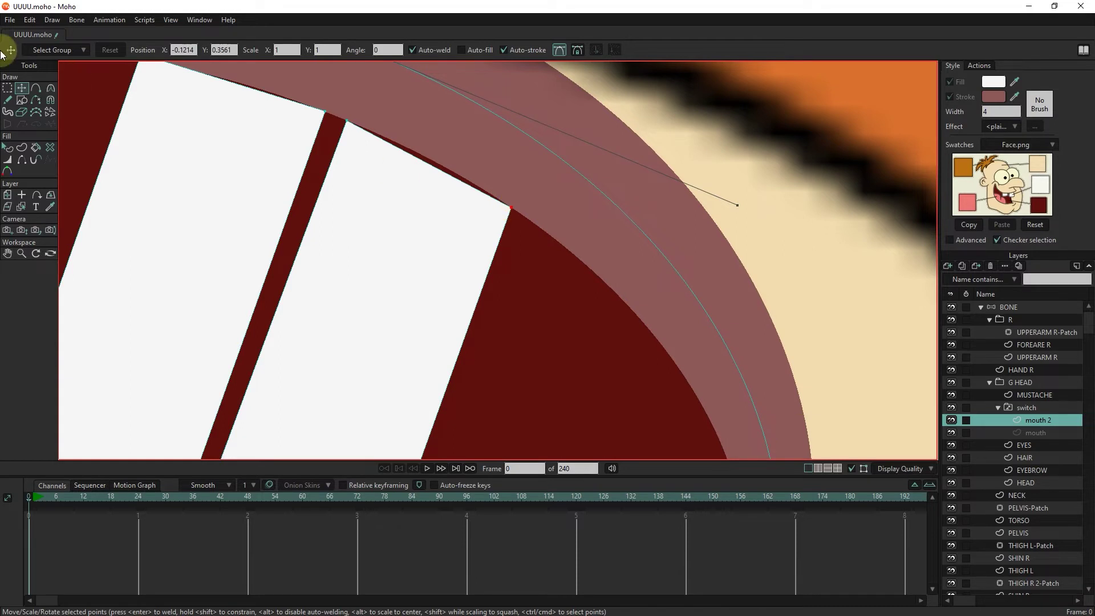
pyautogui.click(36, 88)
pyautogui.click(425, 162)
pyautogui.click(22, 88)
pyautogui.click(426, 163)
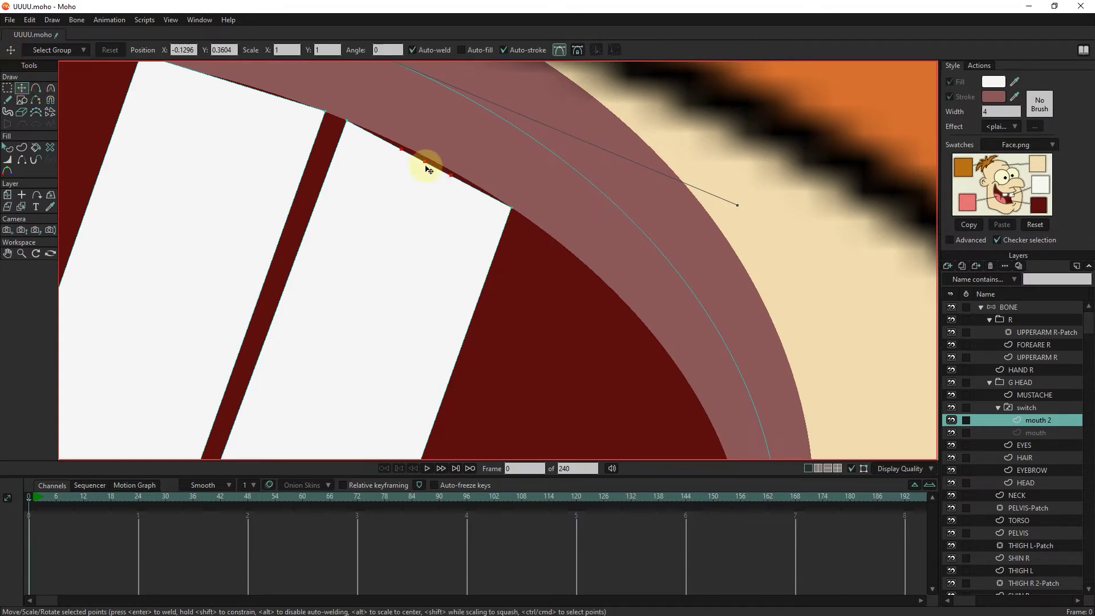
pyautogui.moveTo(208, 161); pyautogui.dragTo(308, 342)
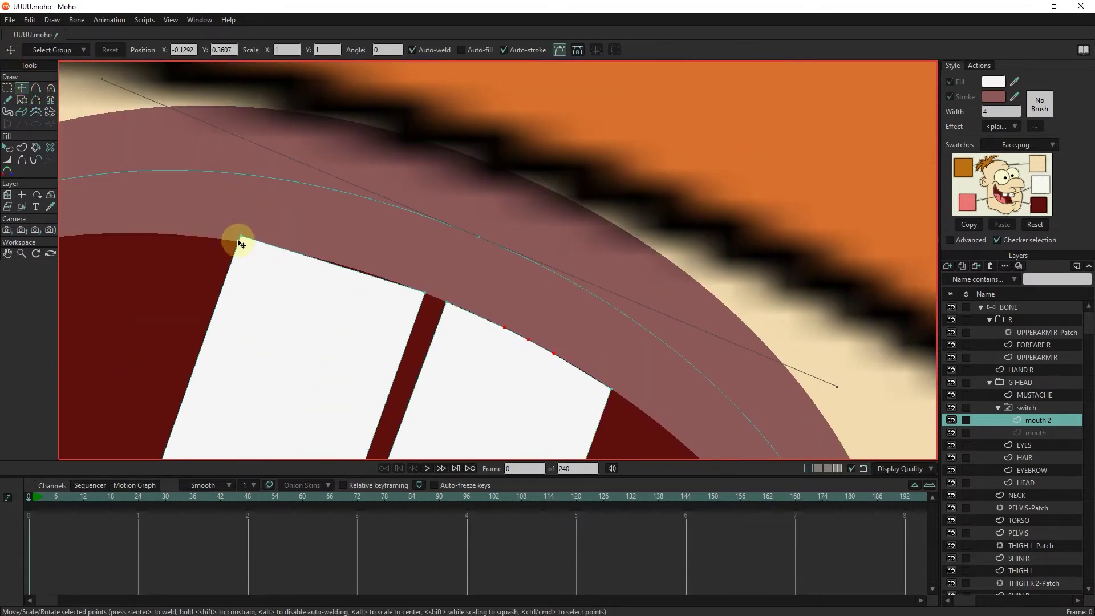
# Step: Add a point on the left tooth's upper edge and curve that edge along the lip
pyautogui.click(36, 88)
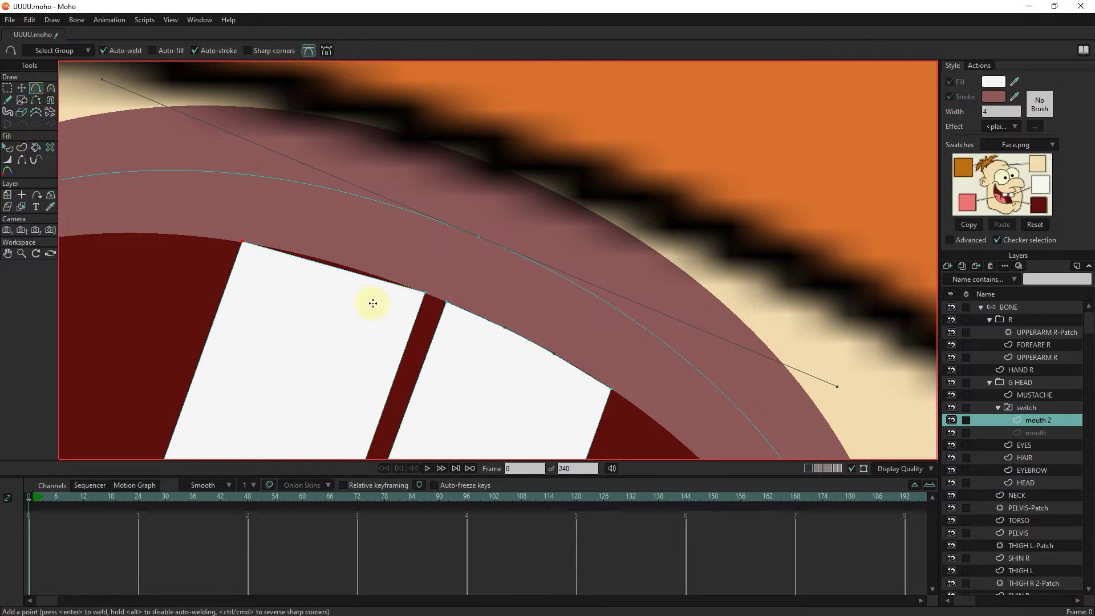
pyautogui.click(22, 88)
pyautogui.scroll(-5, 337, 269)
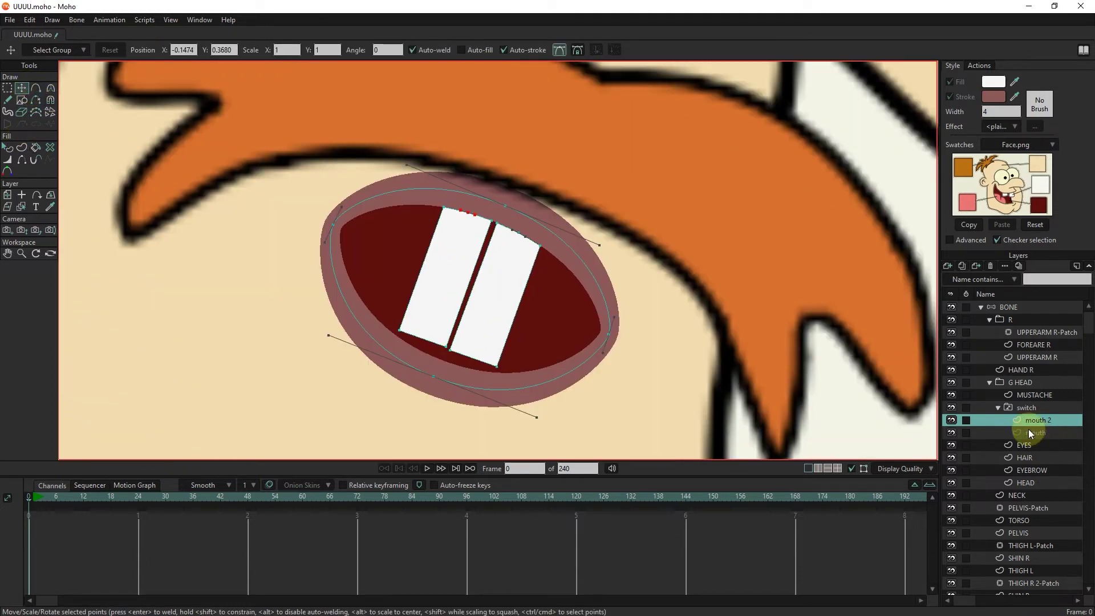
# Step: Make the original mouth layer in the switch group the active layer
pyautogui.scroll(-4, 658, 379)
pyautogui.scroll(4, 500, 343)
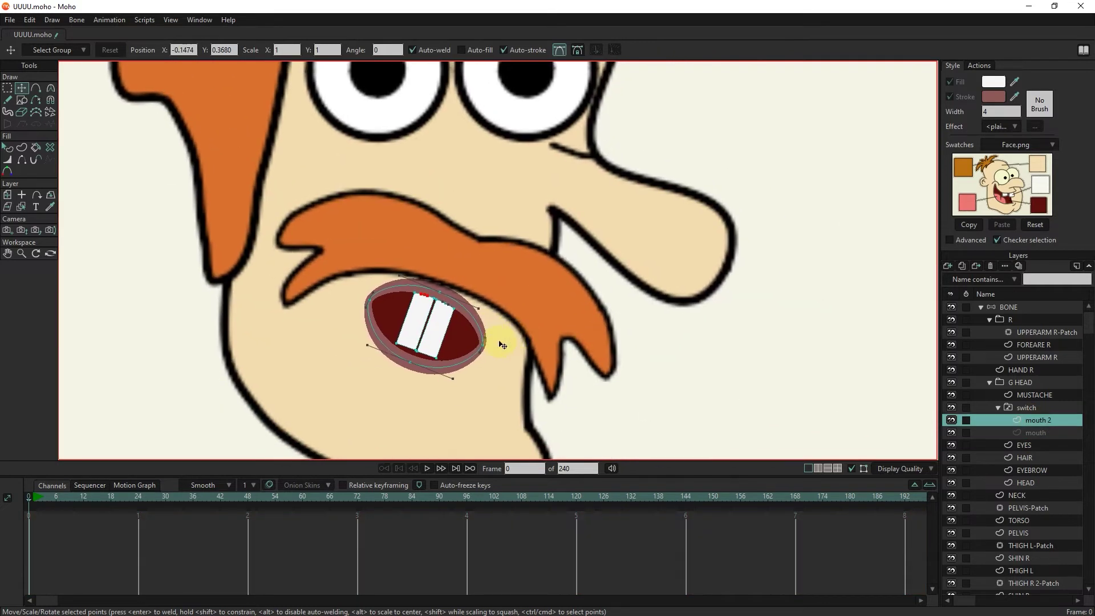
pyautogui.click(1043, 430)
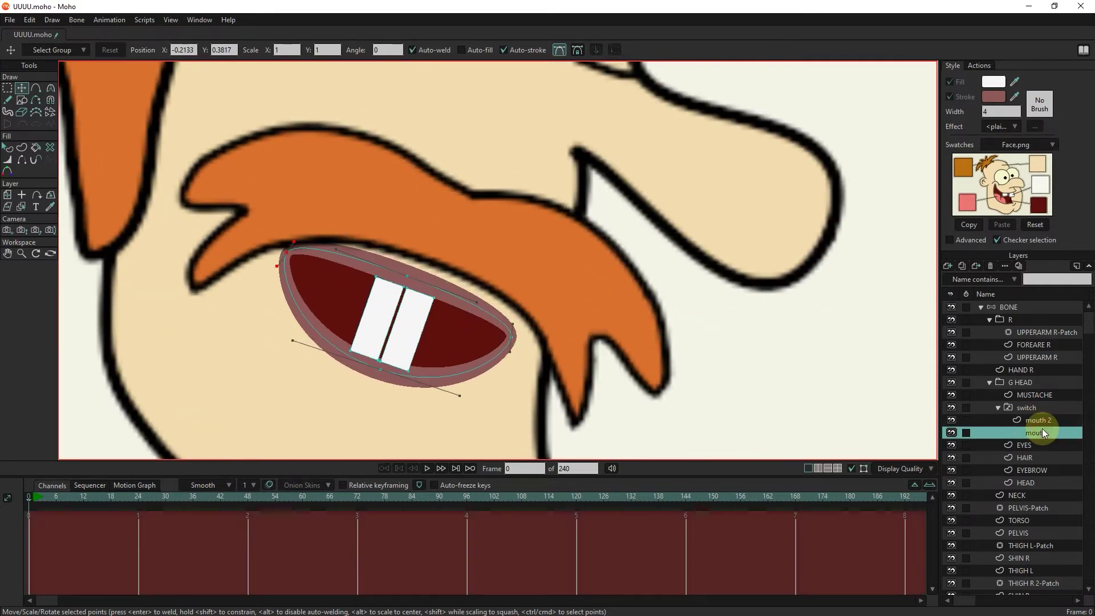
# Step: Compare the second mouth shape with the original mouth and check how both sit beneath the mustache
pyautogui.click(1047, 422)
pyautogui.scroll(-2, 549, 396)
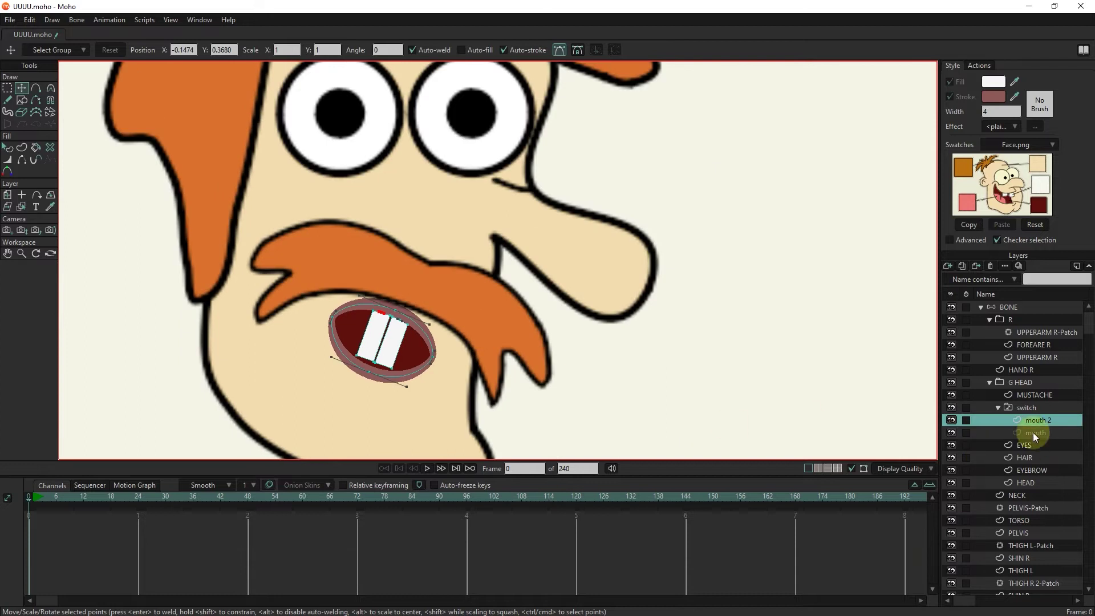
pyautogui.click(1034, 431)
pyautogui.click(1032, 418)
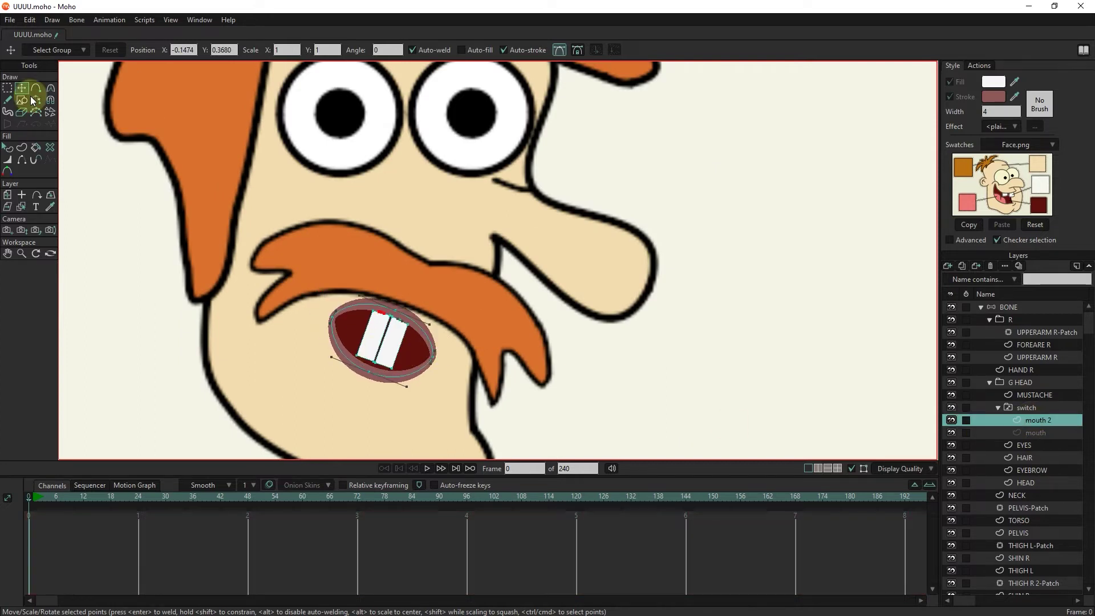
pyautogui.moveTo(345, 327); pyautogui.dragTo(336, 330)
pyautogui.click(1038, 395)
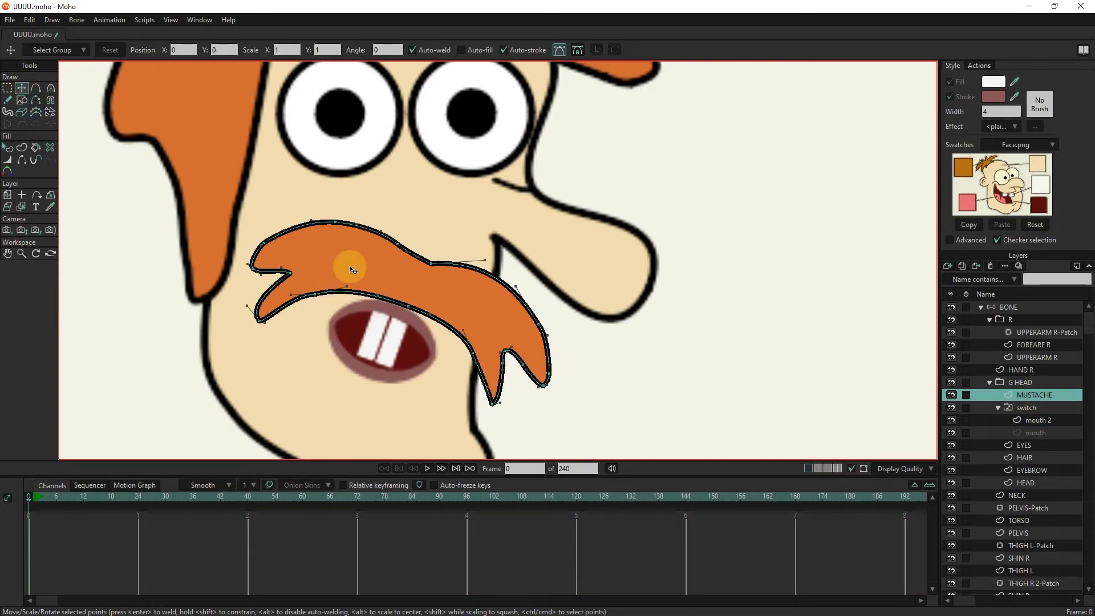
pyautogui.click(1031, 420)
# Step: Duplicate the original mouth layer and pull the middle of the copy's lower lip down to open the mouth wider
pyautogui.click(1036, 433)
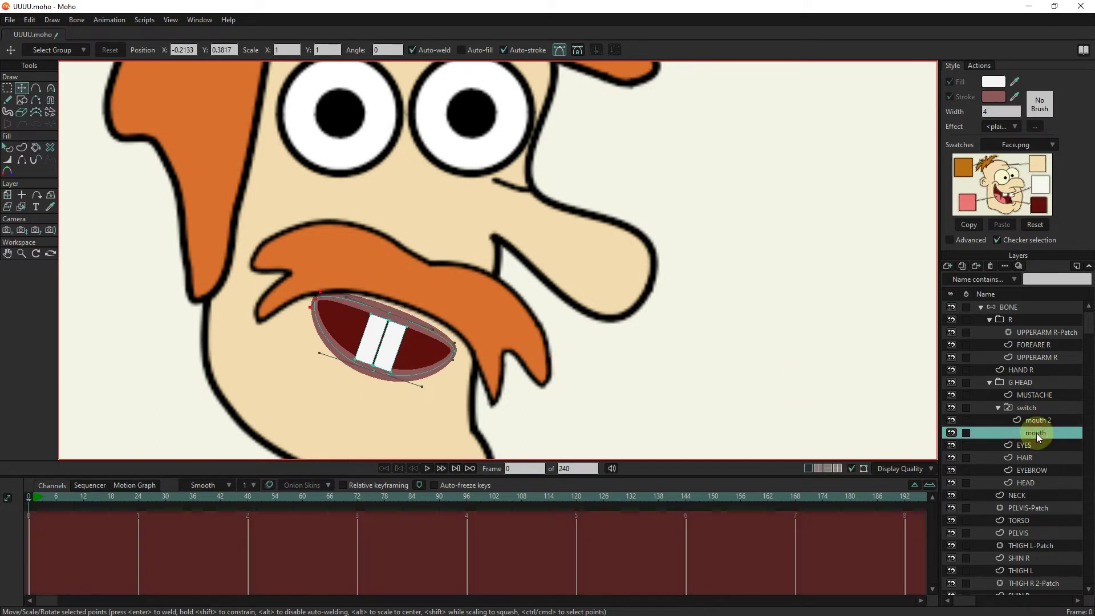
pyautogui.click(967, 264)
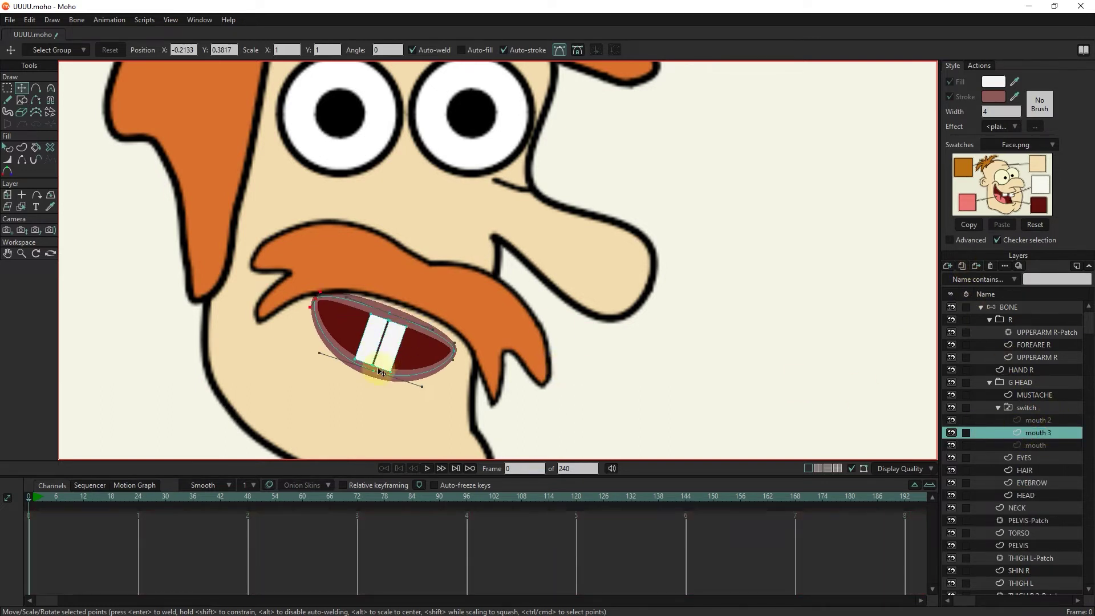
pyautogui.moveTo(377, 376); pyautogui.dragTo(363, 400)
pyautogui.click(322, 311)
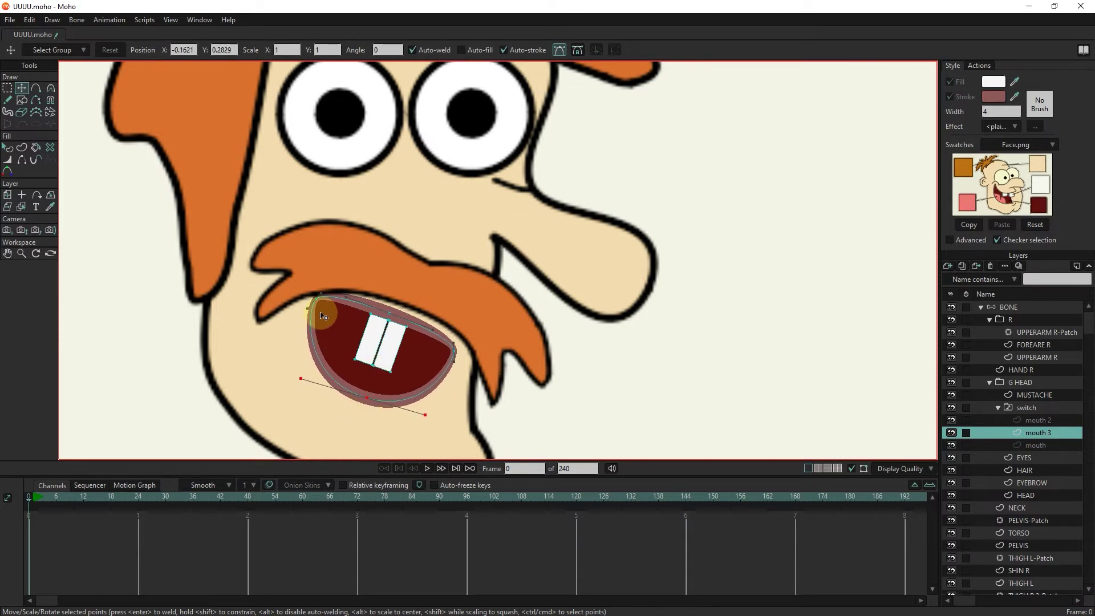
pyautogui.click(486, 363)
pyautogui.click(419, 339)
pyautogui.moveTo(362, 399); pyautogui.dragTo(370, 391)
# Step: Select all points of both teeth in the mouth 3 layer and move the teeth slightly up toward the upper lip
pyautogui.click(7, 88)
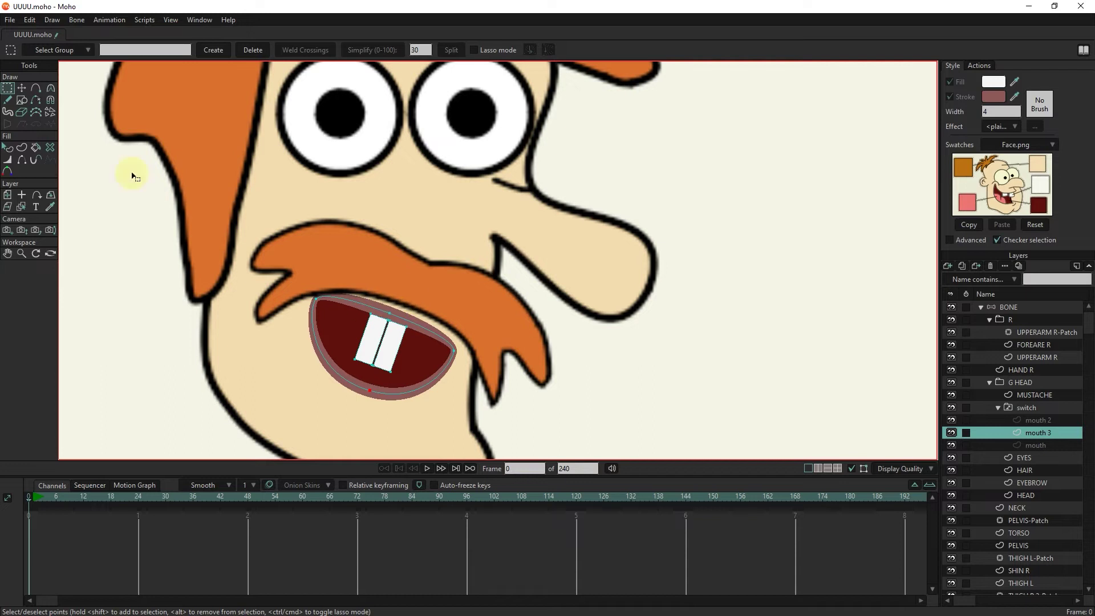
pyautogui.moveTo(436, 285); pyautogui.dragTo(321, 385)
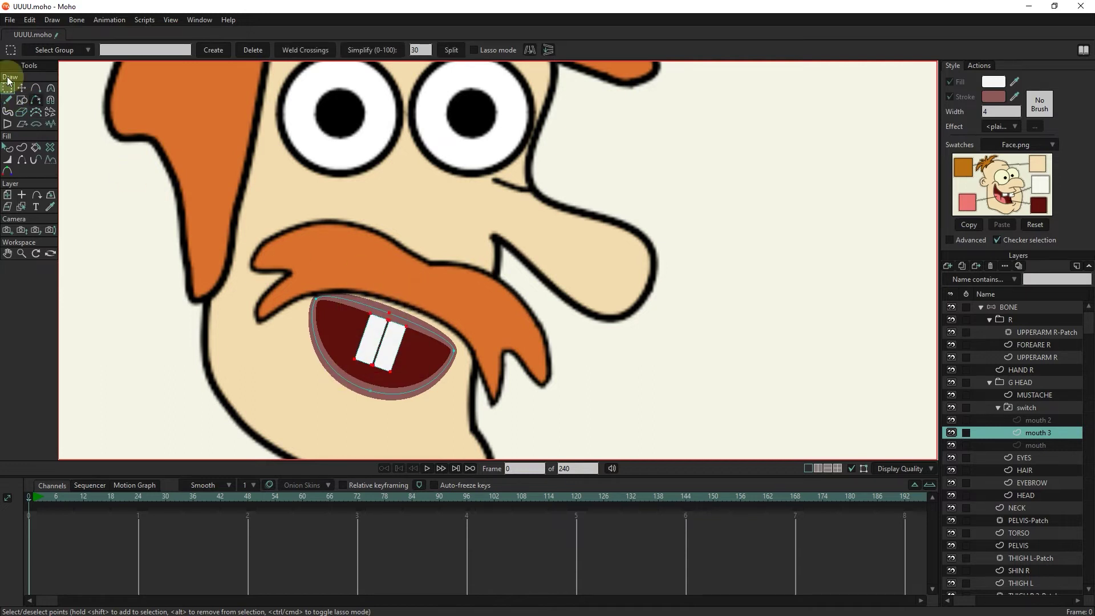
pyautogui.click(22, 87)
pyautogui.moveTo(378, 342); pyautogui.dragTo(382, 336)
# Step: Nudge the right tooth's upper outer corner in mouth 3 onto the inner edge of the upper lip
pyautogui.scroll(2, 389, 314)
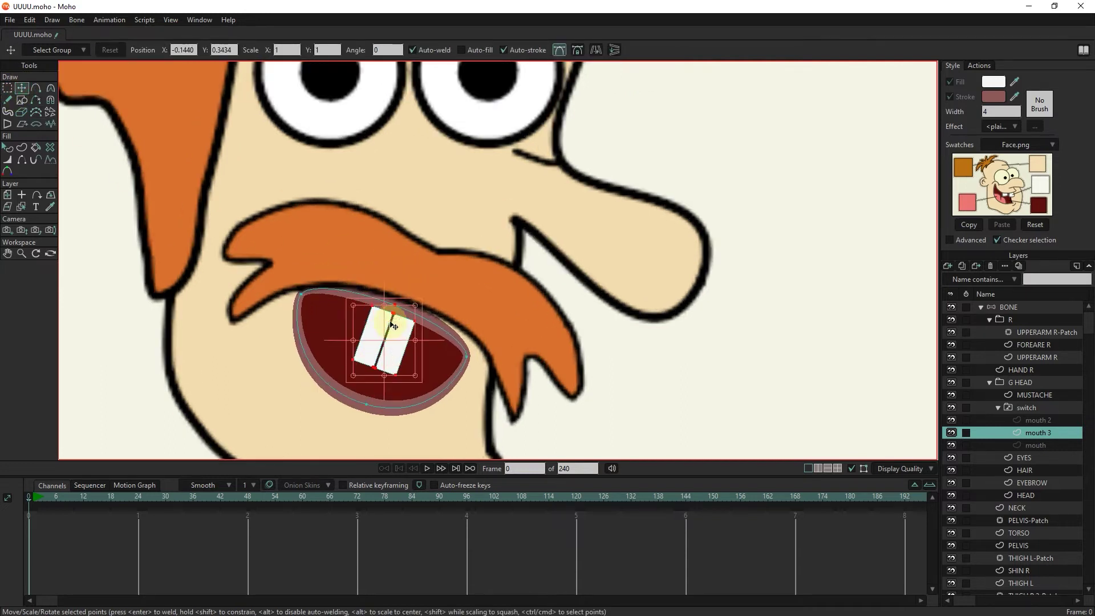
pyautogui.scroll(3, 392, 325)
pyautogui.click(22, 88)
pyautogui.click(491, 314)
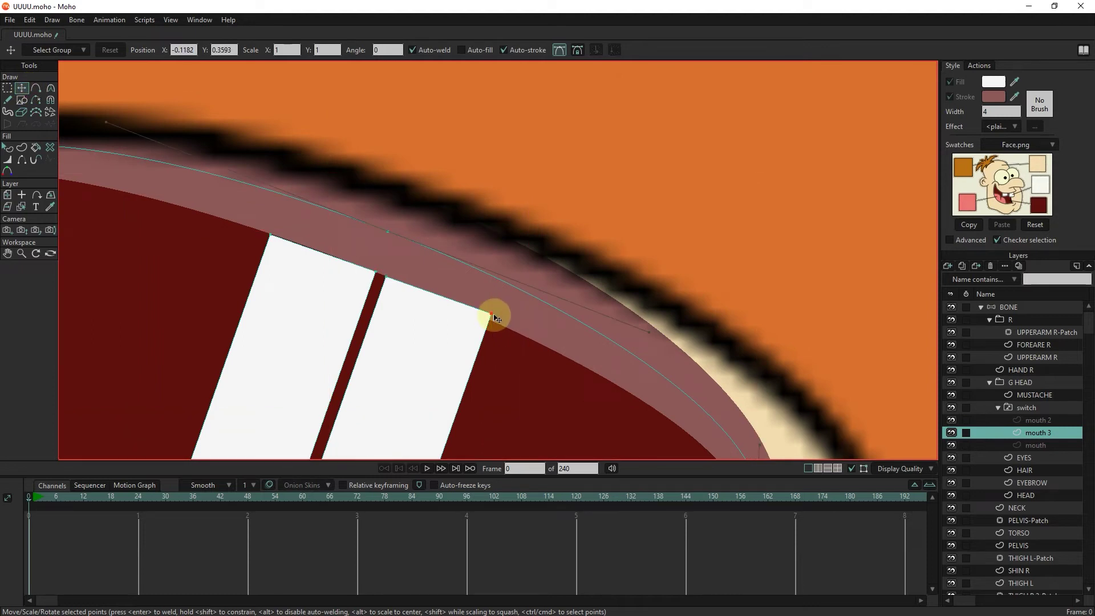
pyautogui.moveTo(495, 317); pyautogui.dragTo(489, 318)
pyautogui.scroll(-4, 374, 301)
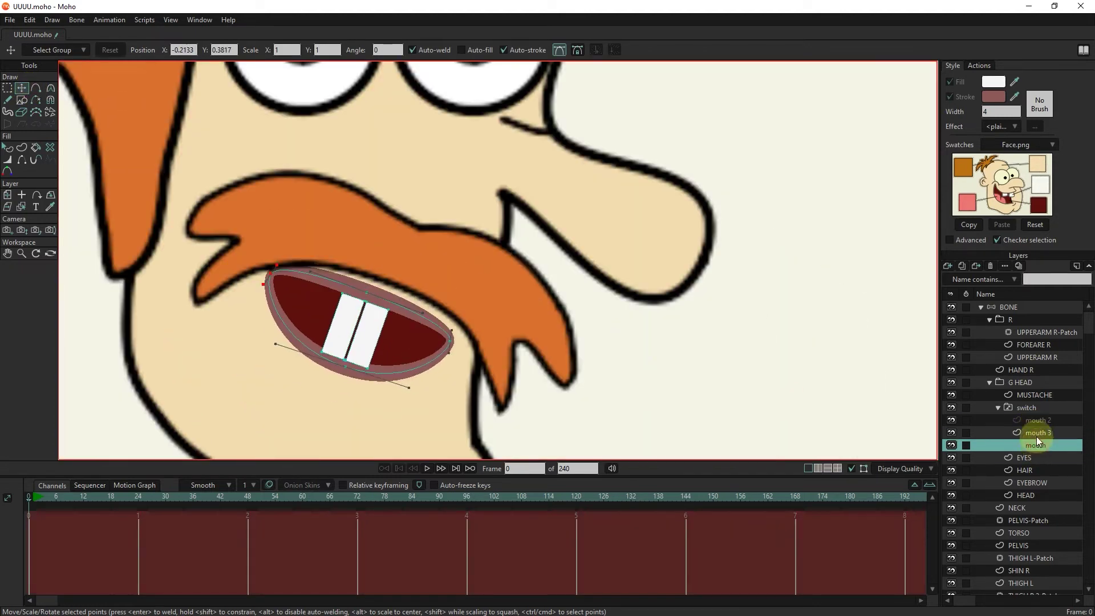
pyautogui.scroll(-2, 547, 406)
pyautogui.scroll(-1, 546, 406)
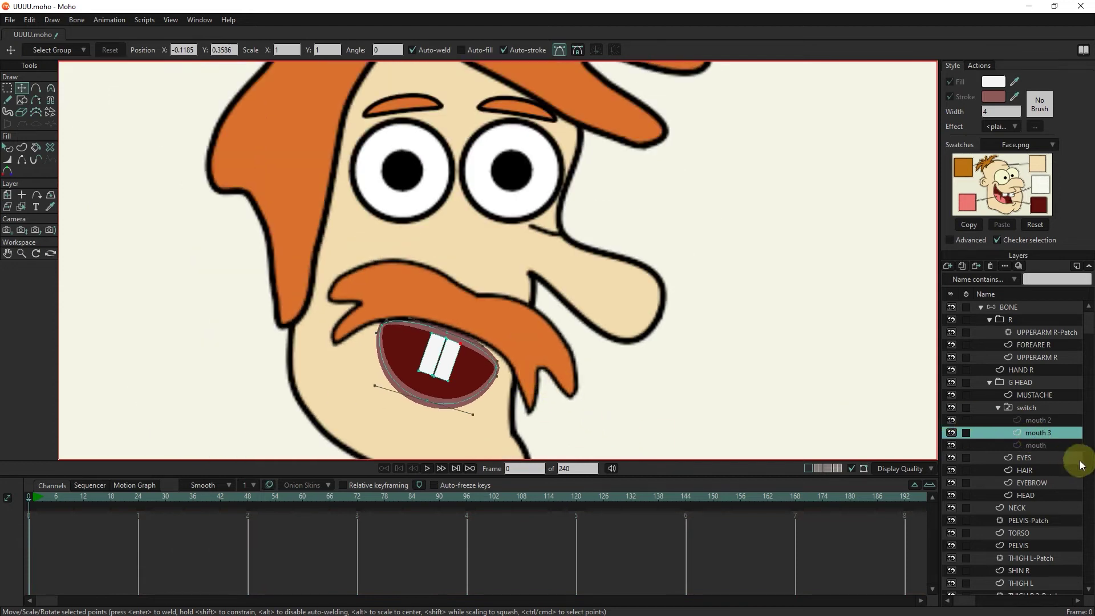
# Step: Duplicate the original mouth layer in the switch group to start a fourth mouth shape
pyautogui.click(1044, 445)
pyautogui.click(972, 267)
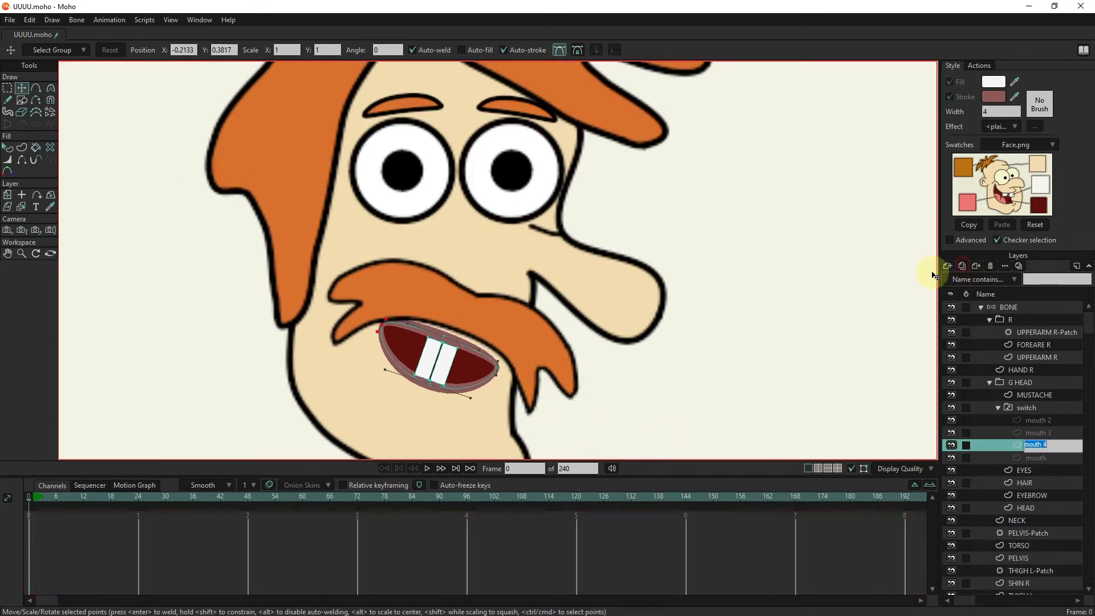
pyautogui.doubleClick(1014, 444)
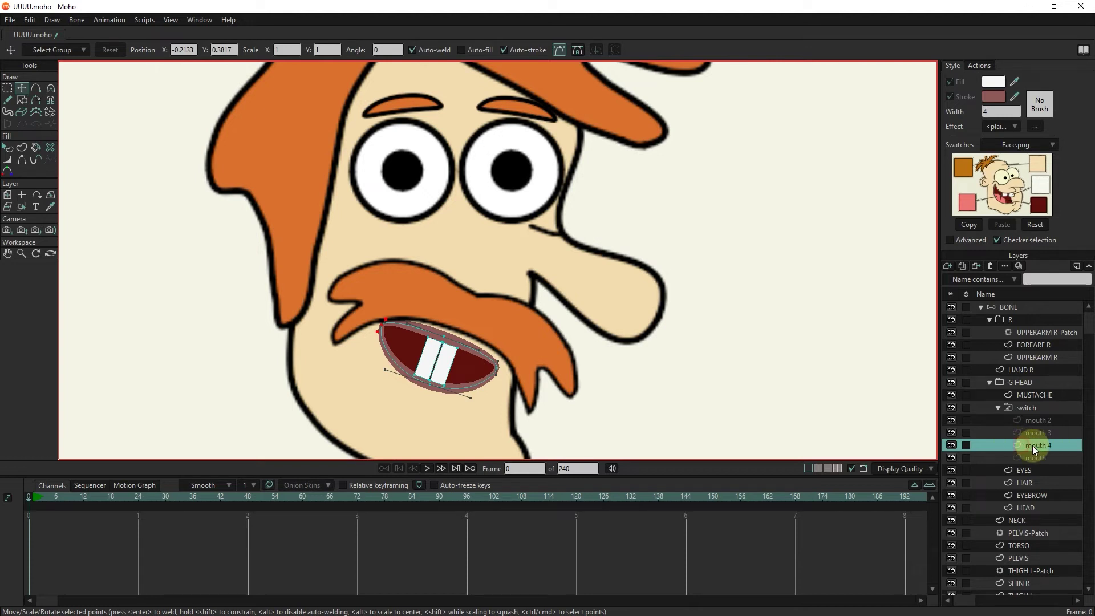
# Step: Select both corner points of the mouth 4 outline and move them down so the upper lip arches and the lower lip flattens
pyautogui.scroll(1, 440, 379)
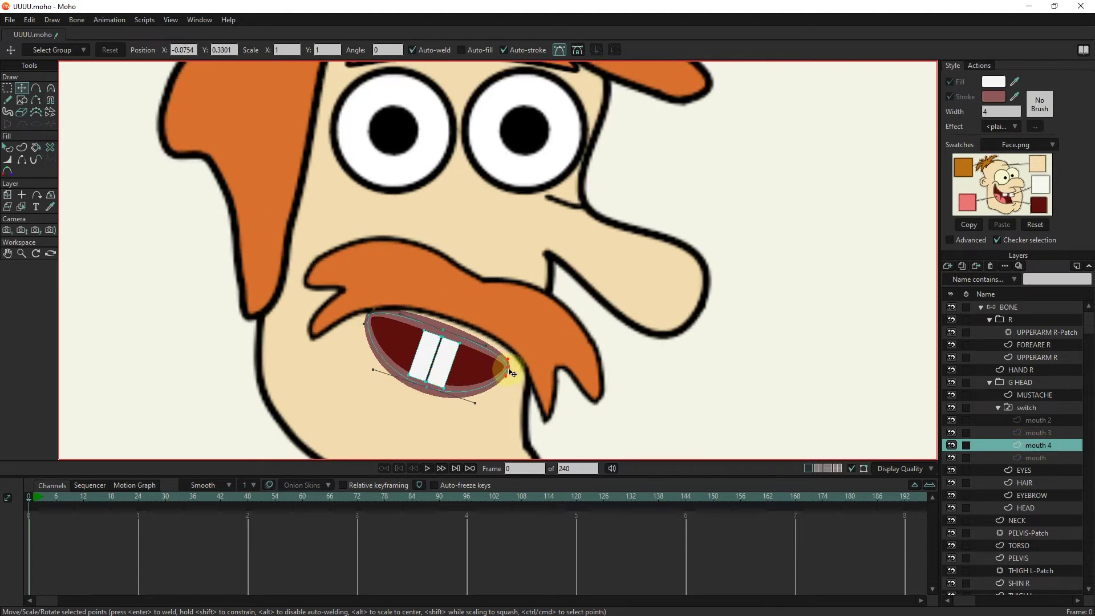
pyautogui.click(365, 322)
pyautogui.hotkey('ctrl', 'a')
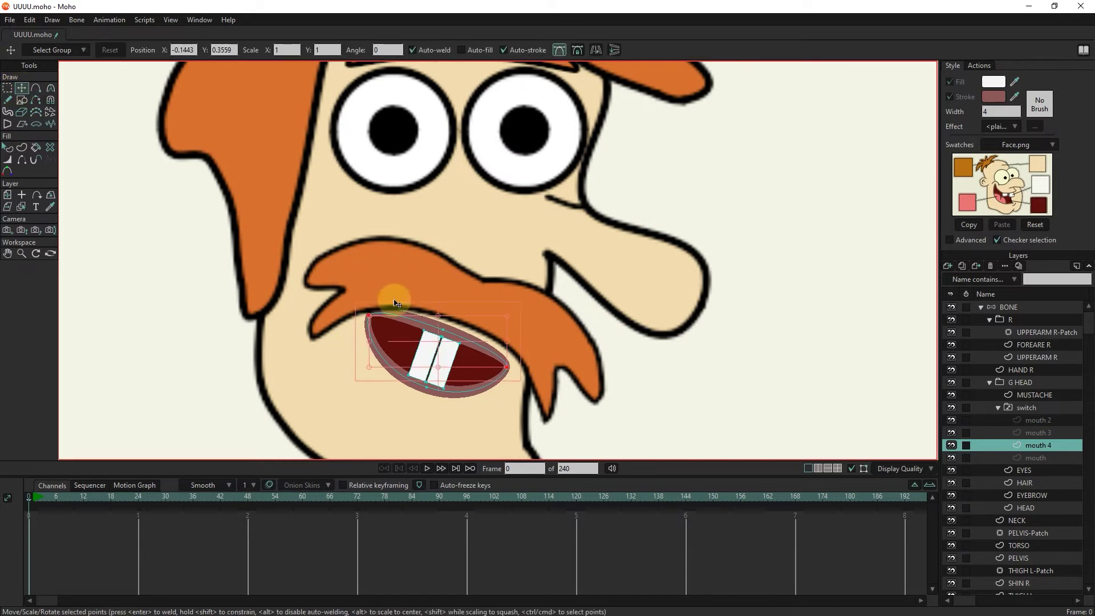
pyautogui.moveTo(396, 302); pyautogui.dragTo(429, 400)
# Step: Select both teeth in the mouth 4 layer and shift them slightly down and to the right, inside the upper lip
pyautogui.scroll(2, 429, 394)
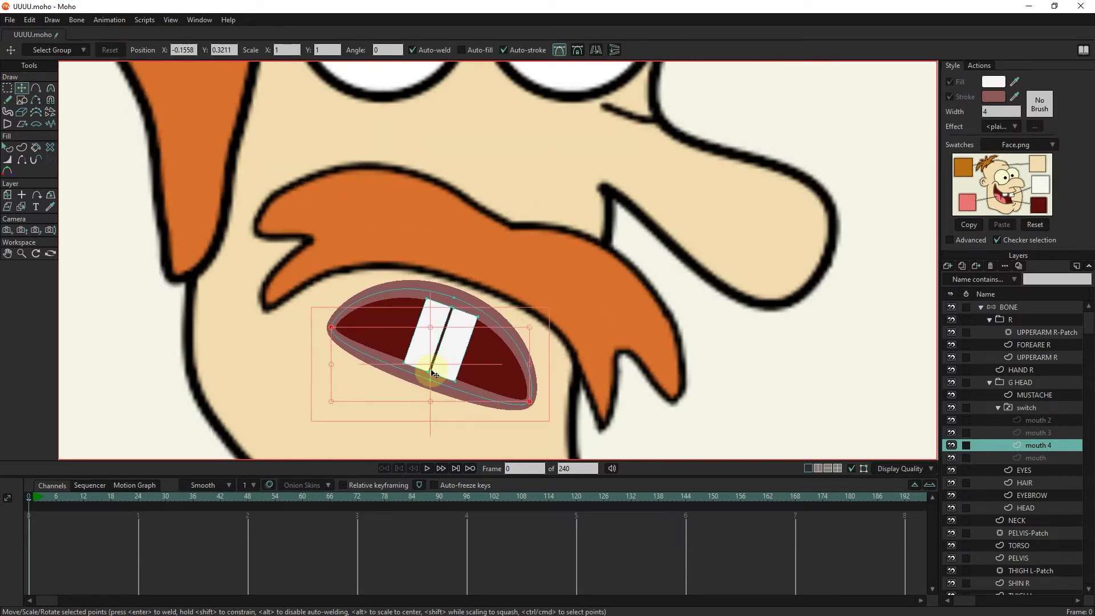
pyautogui.scroll(2, 451, 334)
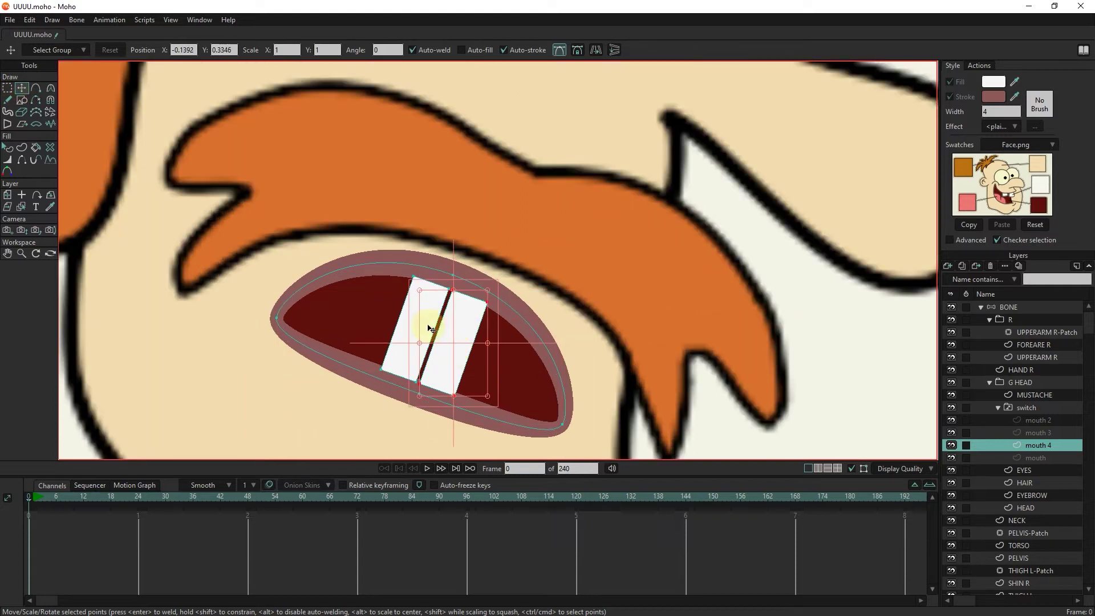
pyautogui.keyDown('ctrl'); pyautogui.keyDown('shift'); pyautogui.click(427, 320); pyautogui.keyUp('shift'); pyautogui.keyUp('ctrl')
pyautogui.moveTo(426, 321); pyautogui.dragTo(429, 325)
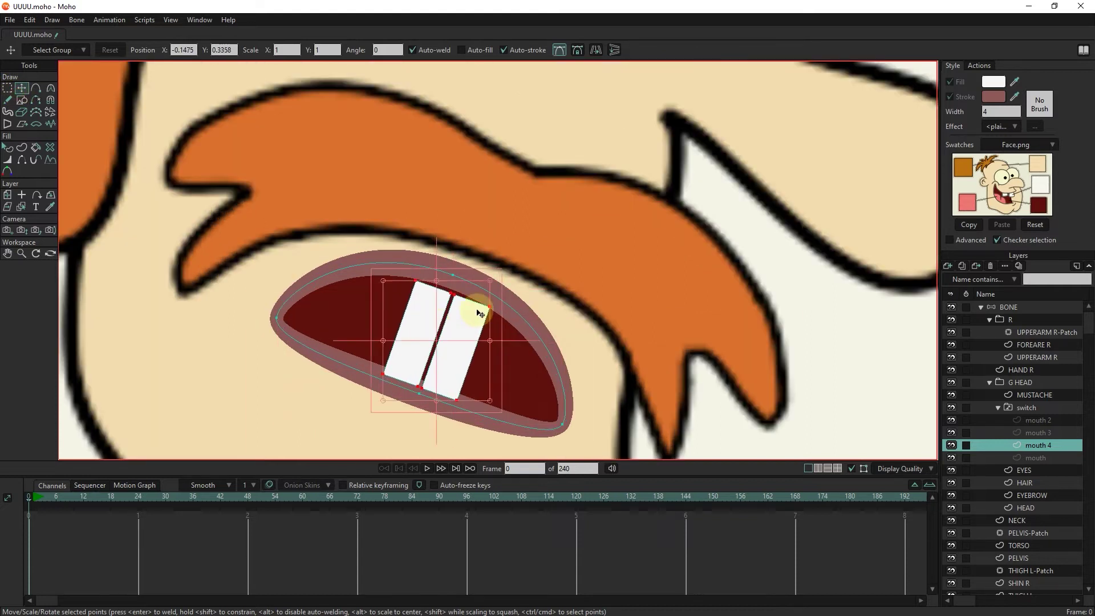
# Step: Adjust the upper corners of both teeth in mouth 4 to meet the inner edge of the arched upper lip
pyautogui.scroll(3, 481, 314)
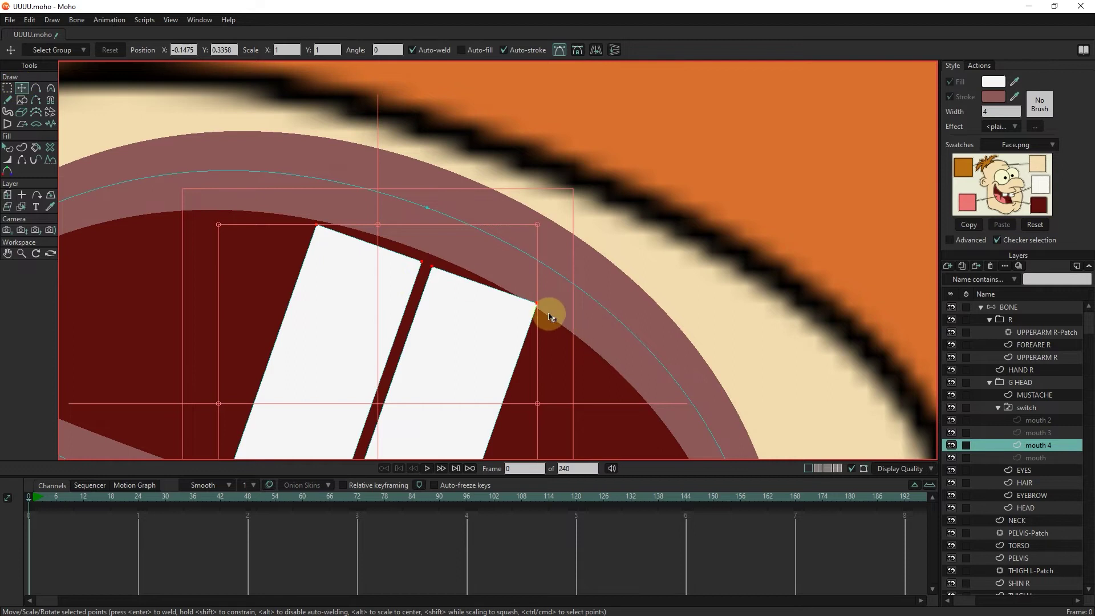
pyautogui.click(543, 310)
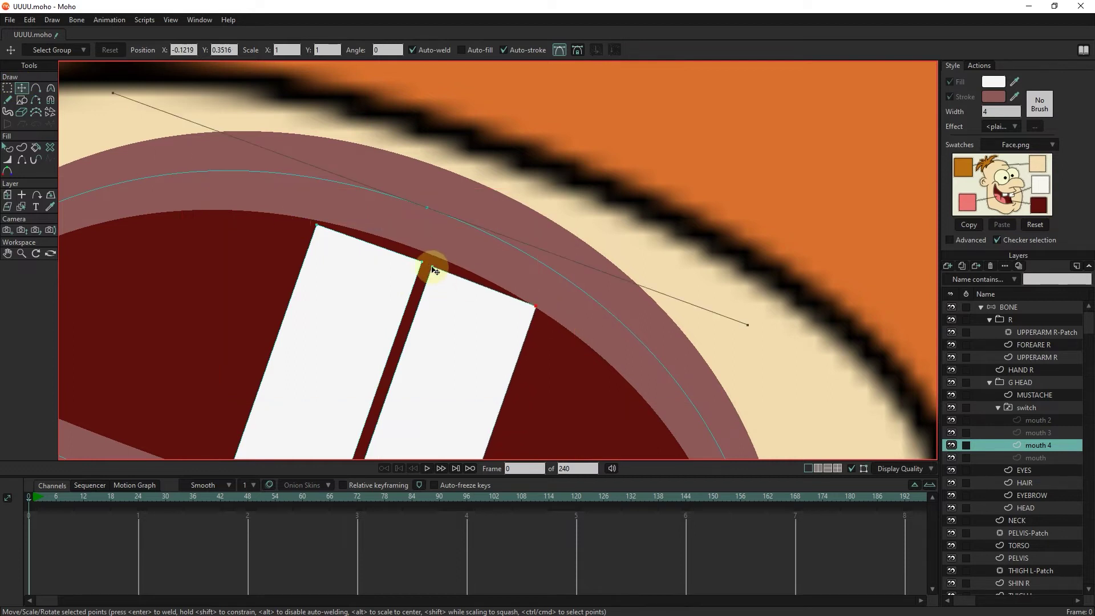
pyautogui.moveTo(433, 266); pyautogui.dragTo(437, 258)
pyautogui.moveTo(422, 262); pyautogui.dragTo(426, 257)
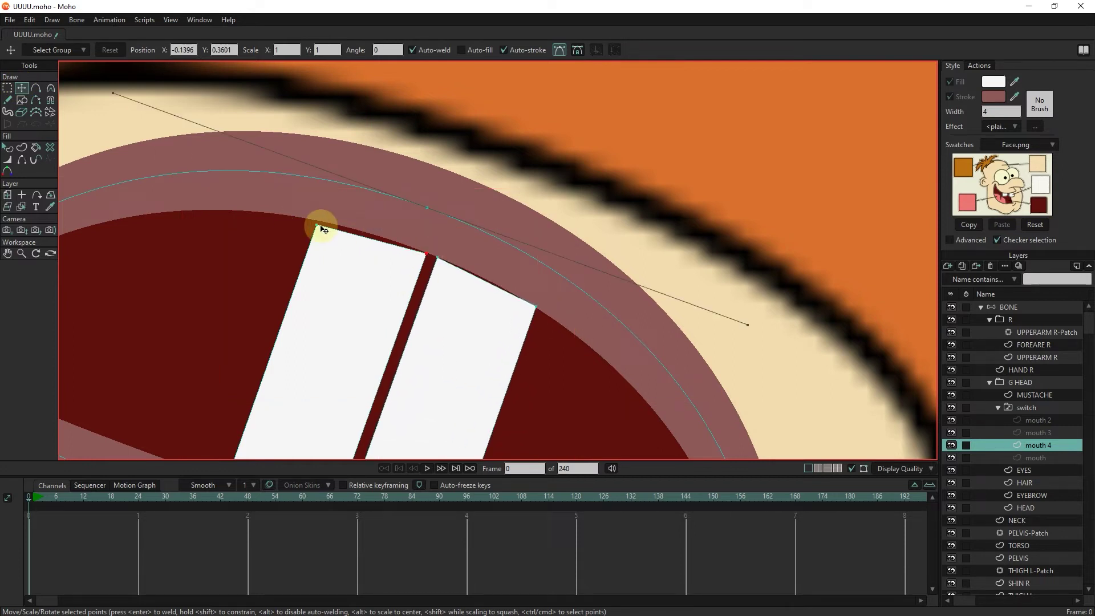
pyautogui.moveTo(316, 226); pyautogui.dragTo(319, 222)
# Step: Add a point midway along each tooth's upper edge and pull the left tooth's point outward to follow the lip's curve
pyautogui.click(36, 88)
pyautogui.click(372, 236)
pyautogui.click(488, 282)
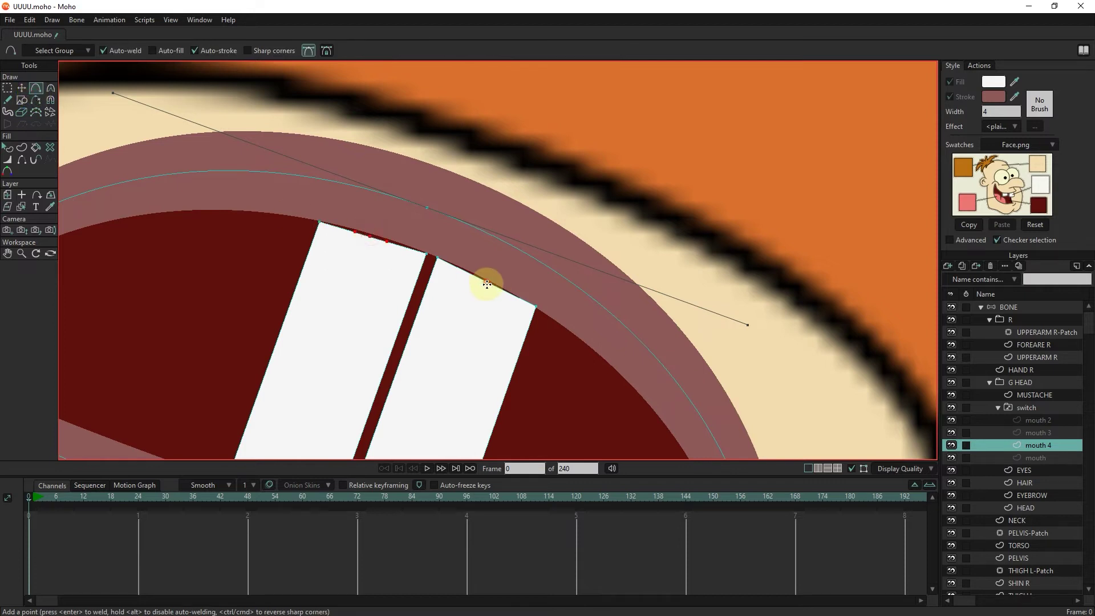
pyautogui.click(22, 88)
pyautogui.click(370, 235)
pyautogui.moveTo(374, 230); pyautogui.dragTo(375, 231)
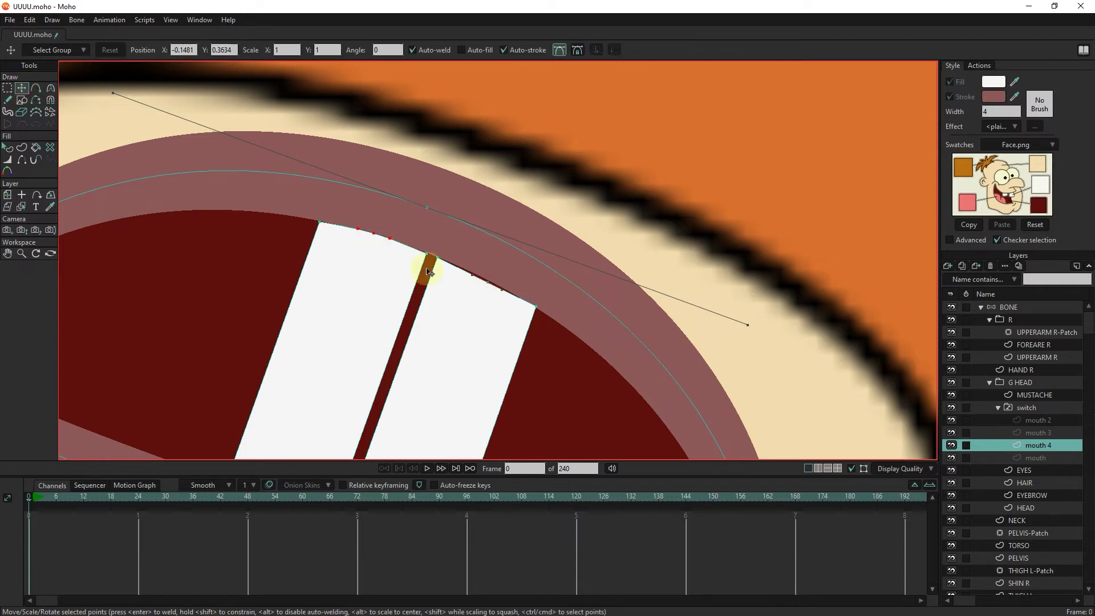
# Step: Raise the middle point of mouth 4's lower lip slightly
pyautogui.scroll(-5, 497, 284)
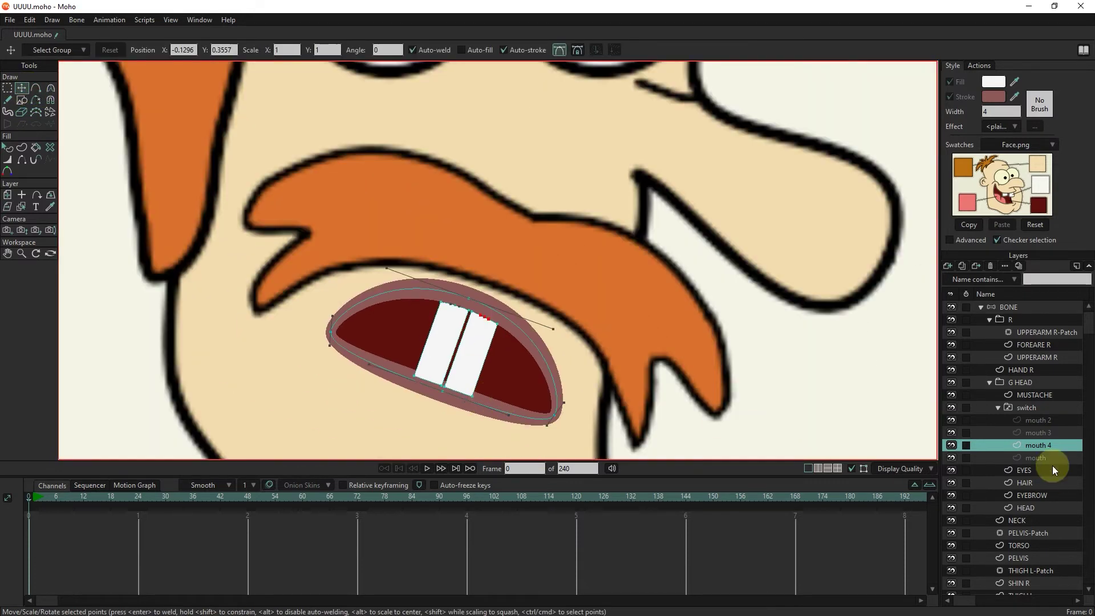
pyautogui.scroll(-3, 434, 393)
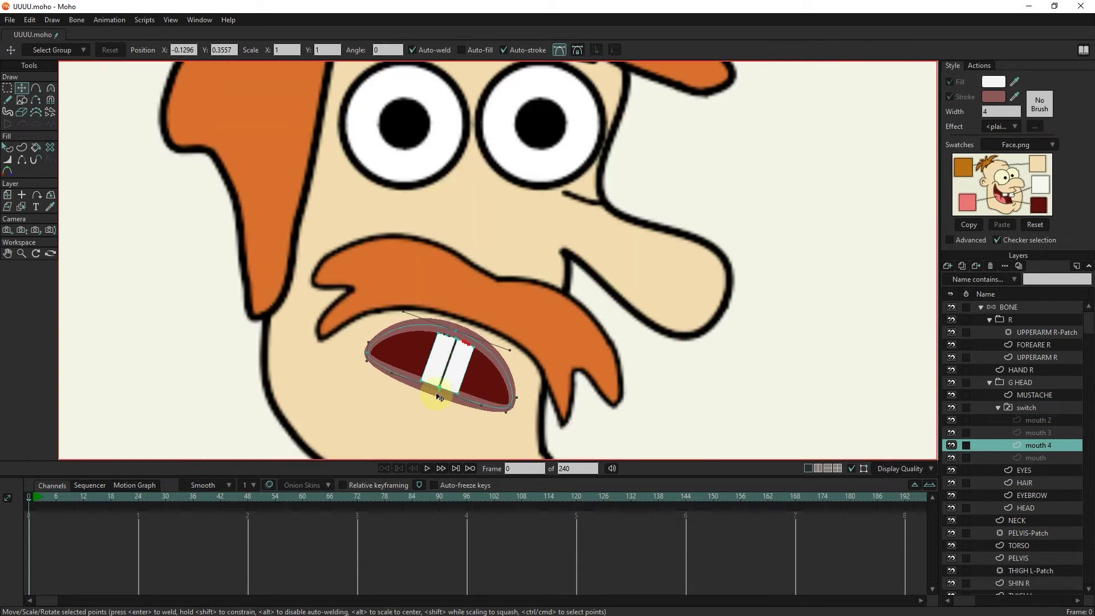
pyautogui.scroll(2, 444, 400)
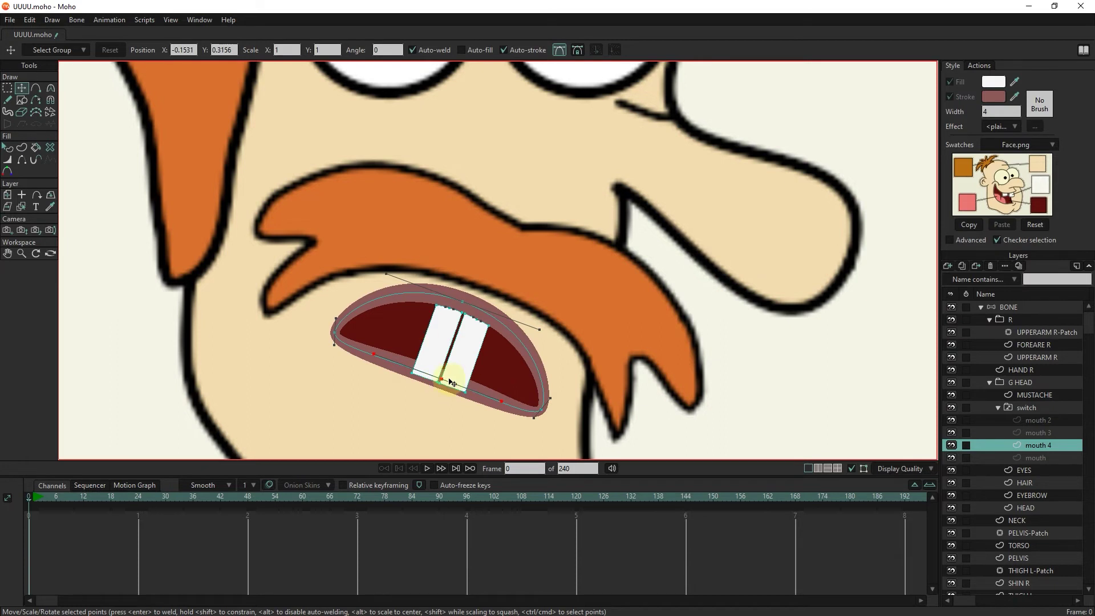
pyautogui.scroll(-2, 451, 379)
# Step: Duplicate the original mouth layer in the switch group to start a fifth mouth shape
pyautogui.click(1040, 456)
pyautogui.click(1036, 434)
pyautogui.click(1027, 445)
pyautogui.click(1034, 458)
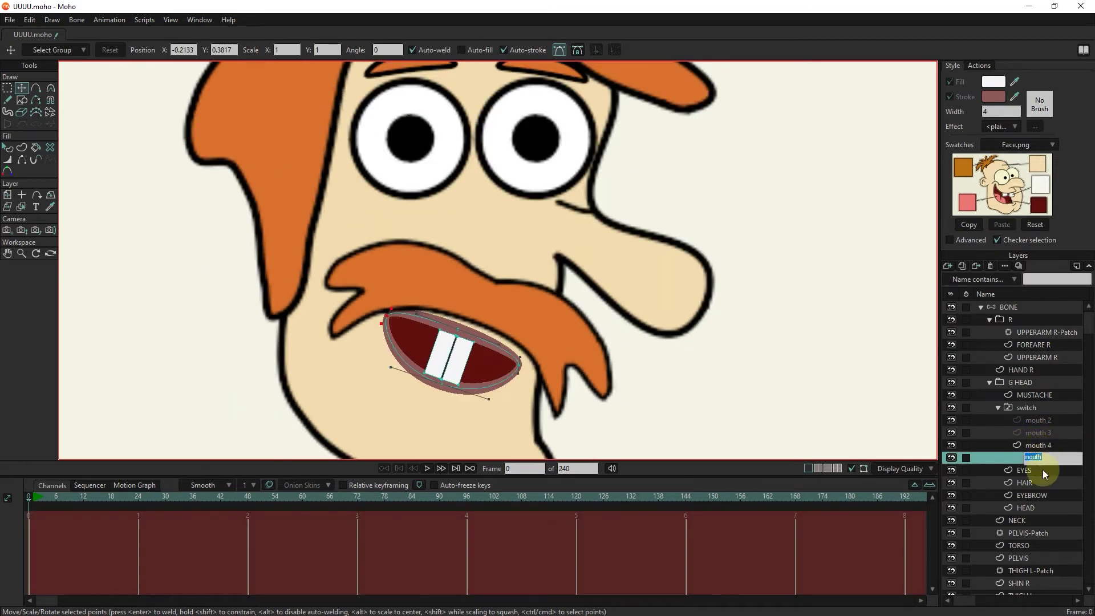
pyautogui.click(1038, 445)
pyautogui.click(1038, 458)
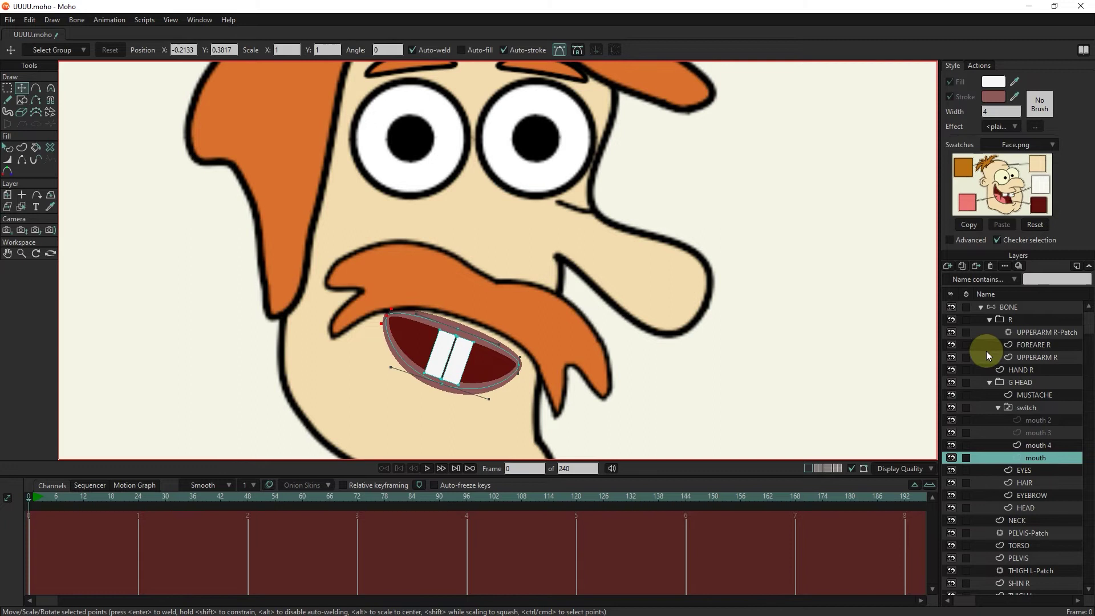
pyautogui.click(962, 266)
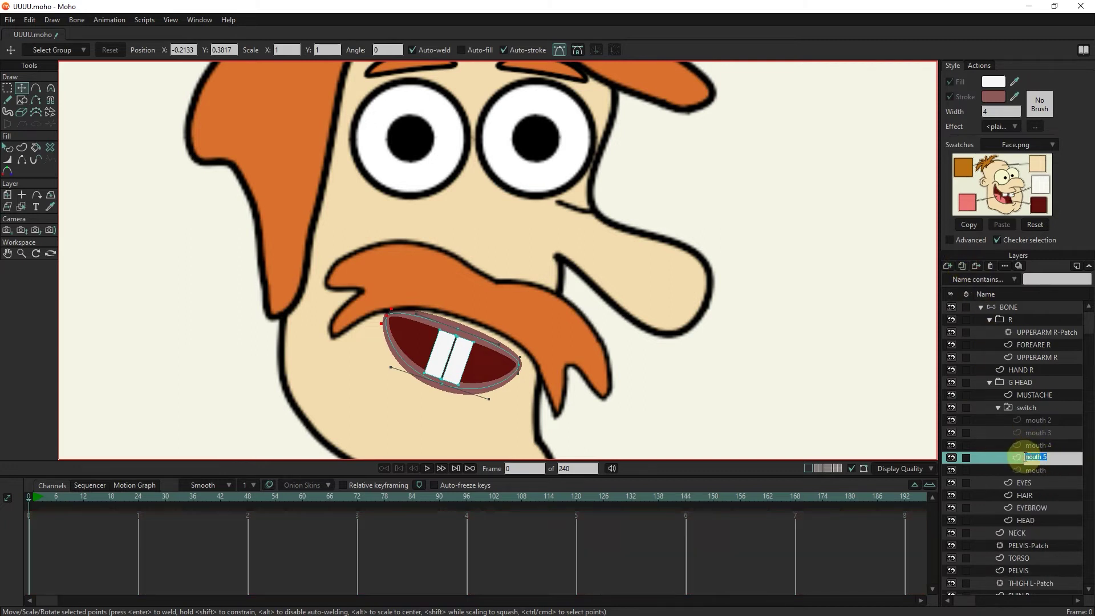
pyautogui.click(1015, 445)
pyautogui.click(1014, 459)
# Step: Raise the middle of mouth 5's lower lip close to the upper lip to form a narrow mouth opening
pyautogui.scroll(3, 441, 387)
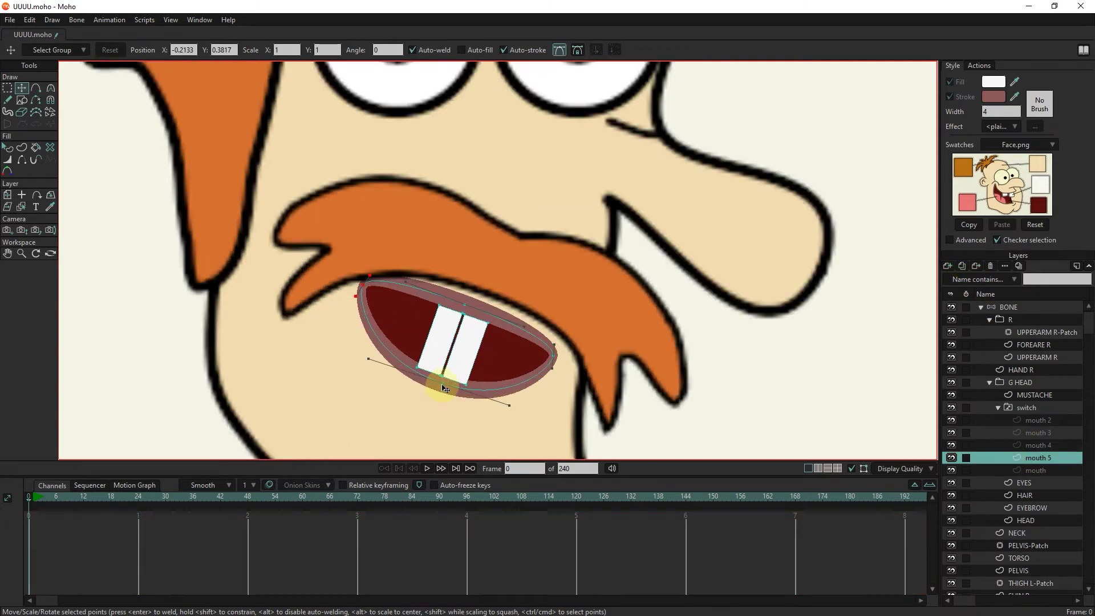
pyautogui.moveTo(442, 379); pyautogui.dragTo(457, 339)
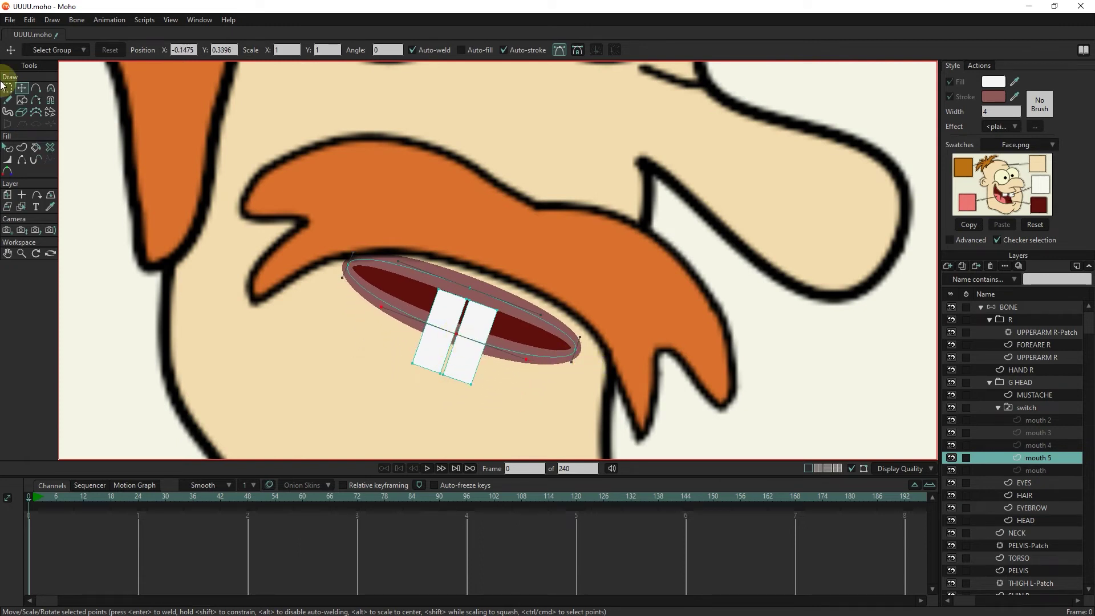
pyautogui.moveTo(580, 337); pyautogui.dragTo(536, 373)
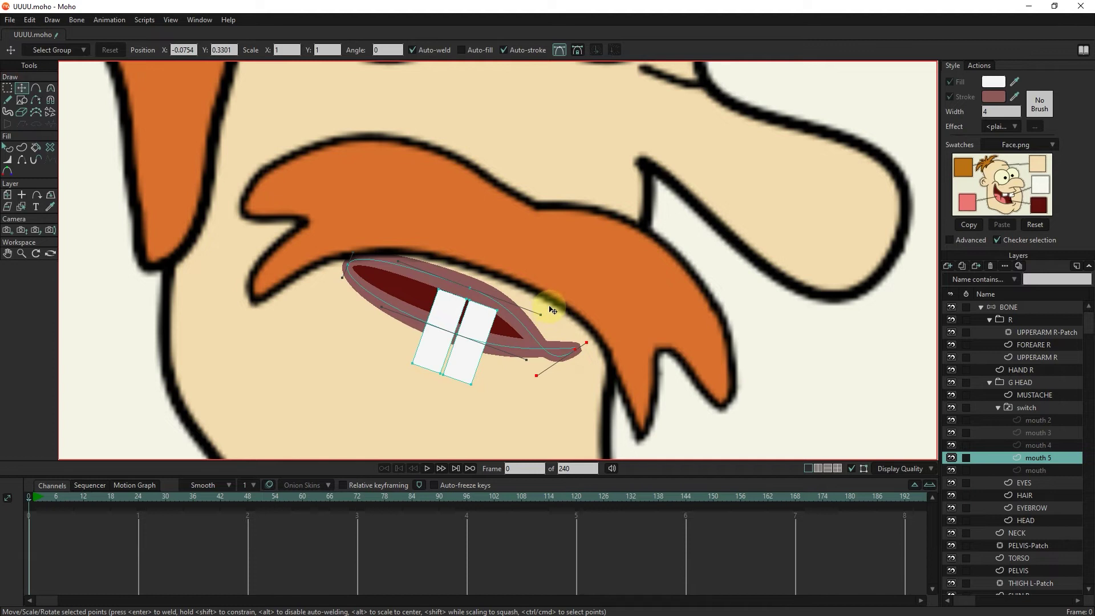
pyautogui.hotkey('ctrl', 'z')
# Step: Reduce the curvature at both corner points of mouth 5 to about 0.06 to sharpen the corners
pyautogui.click(8, 88)
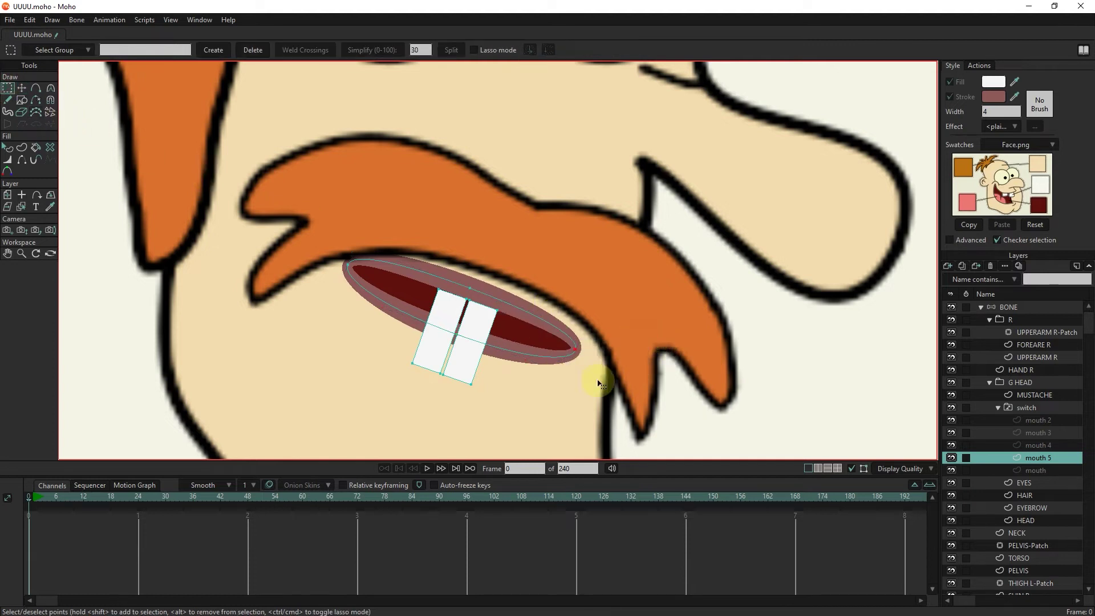
pyautogui.click(50, 88)
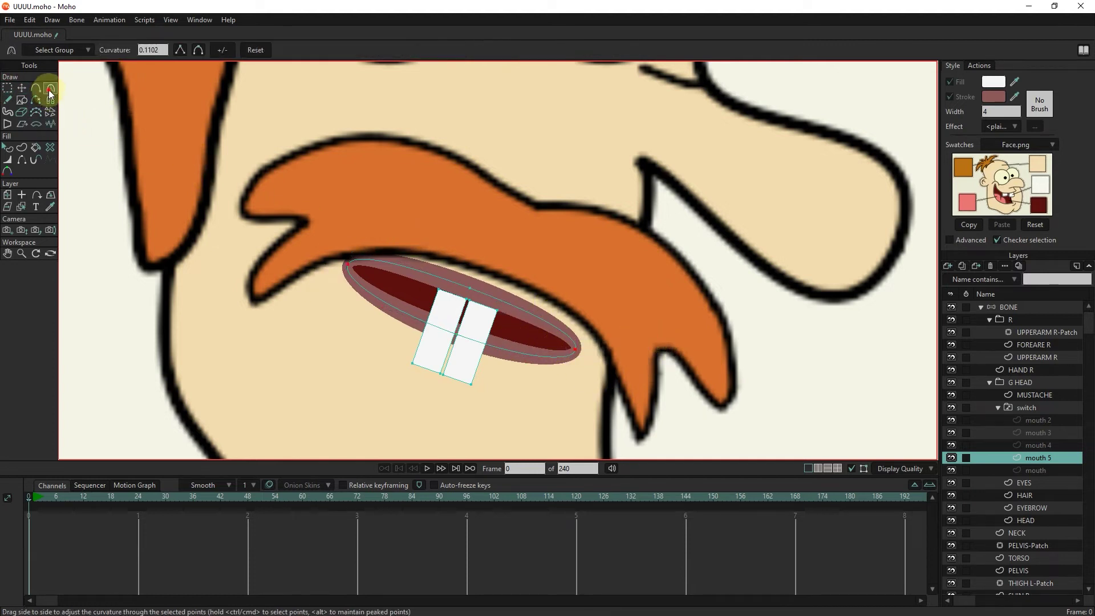
pyautogui.moveTo(369, 295); pyautogui.dragTo(319, 265)
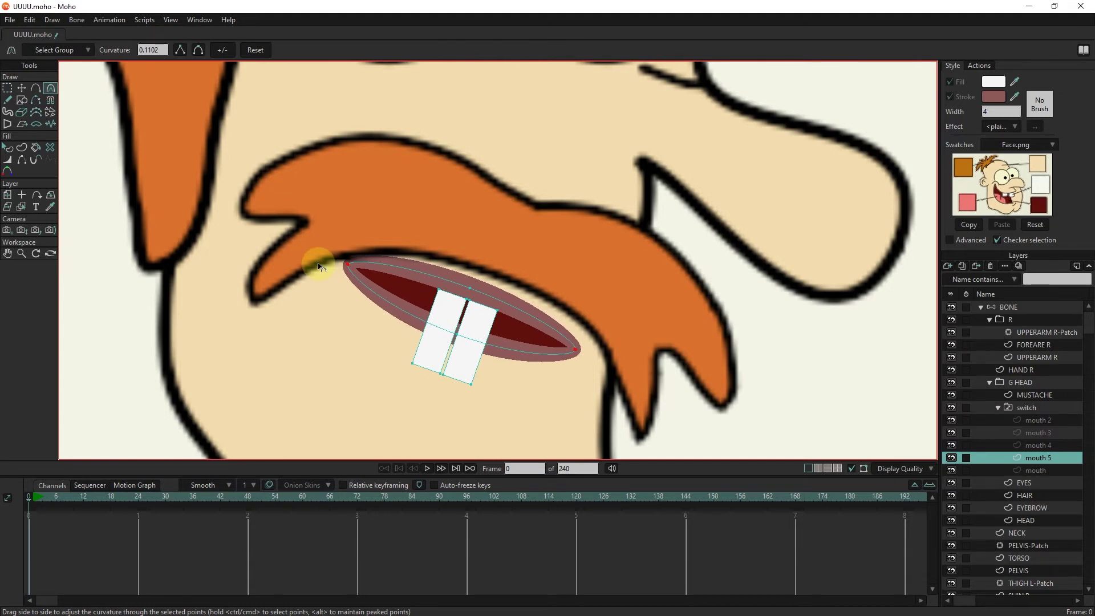
pyautogui.scroll(-2, 410, 326)
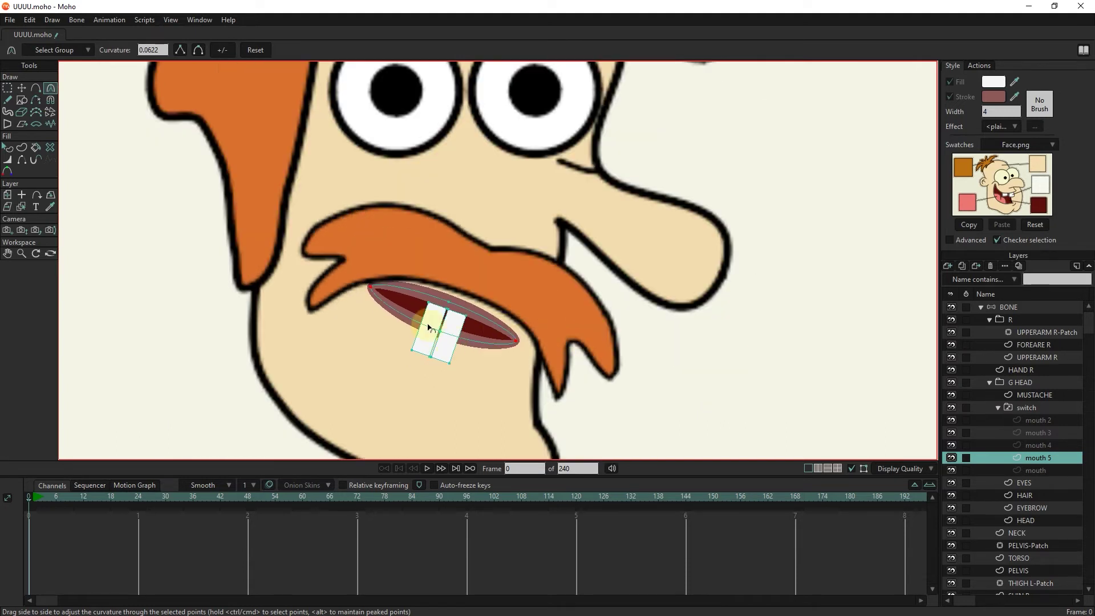
# Step: Nudge the middle point of mouth 5's lower lip to refine the narrow opening
pyautogui.click(23, 88)
pyautogui.scroll(2, 451, 319)
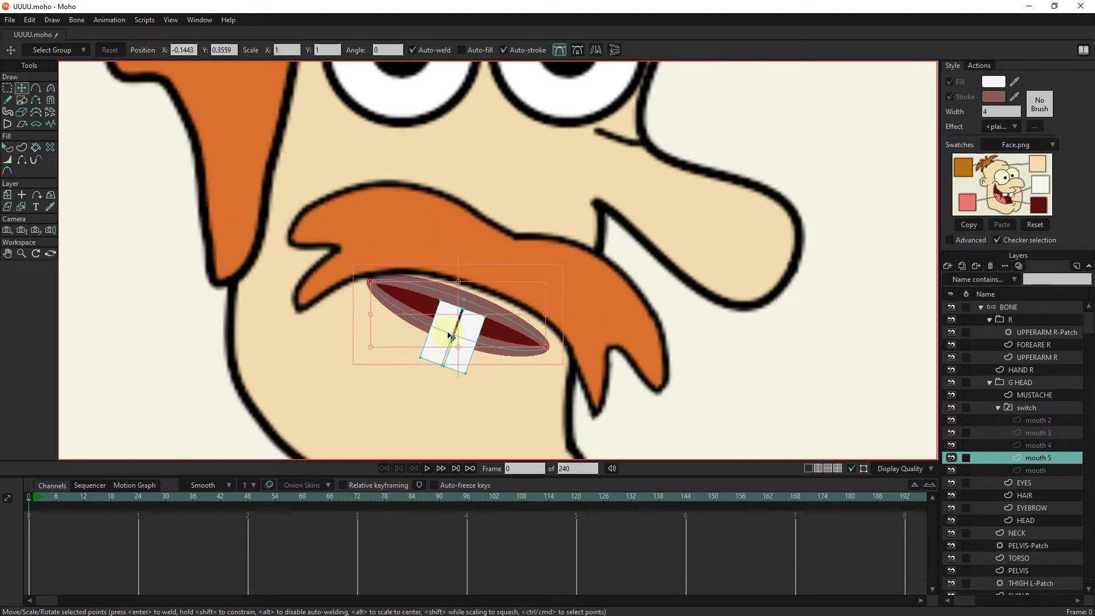
pyautogui.scroll(3, 462, 334)
pyautogui.moveTo(465, 331)
pyautogui.mouseDown()
pyautogui.moveTo(450, 340)
pyautogui.moveTo(450, 323)
pyautogui.mouseUp()
pyautogui.scroll(-5, 451, 324)
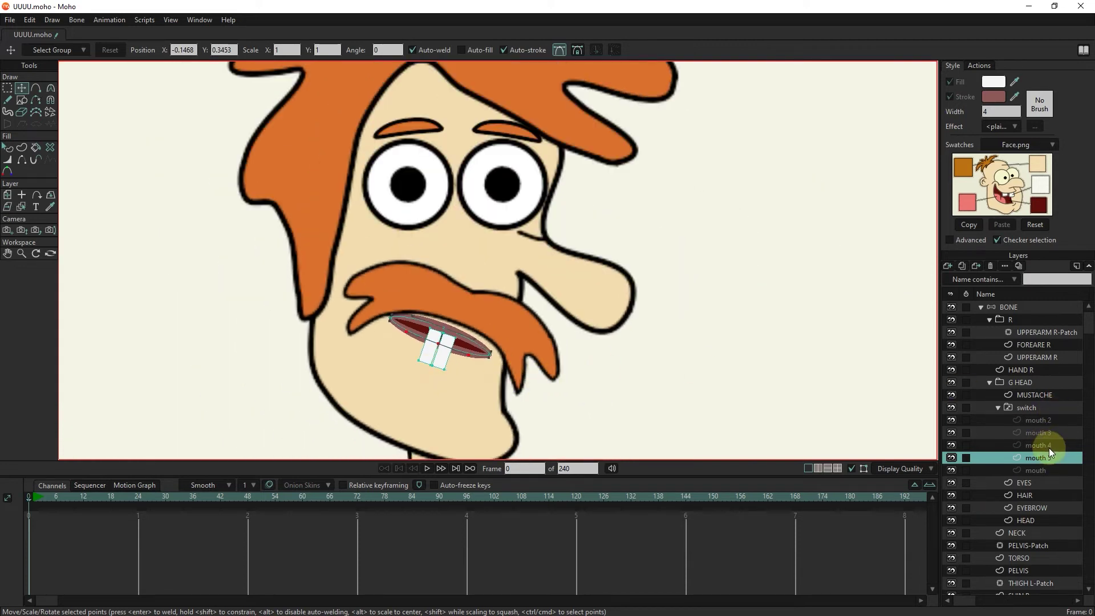
# Step: Compare the mouth shapes in the switch group by showing each one in turn on the face
pyautogui.click(1049, 446)
pyautogui.click(1041, 432)
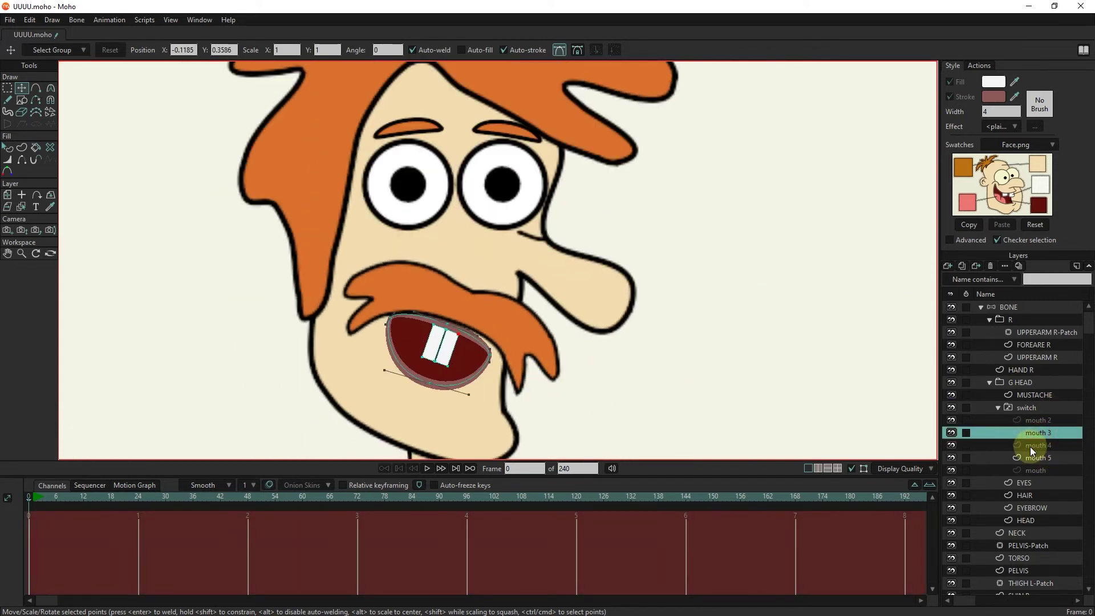
pyautogui.click(1039, 458)
pyautogui.click(1037, 472)
pyautogui.click(1037, 458)
pyautogui.click(1034, 446)
pyautogui.click(1032, 432)
# Step: Round mouth 2's two corner points by increasing their curvature to about 0.22
pyautogui.click(1031, 422)
pyautogui.scroll(4, 465, 360)
pyautogui.click(8, 88)
pyautogui.keyDown('shift'); pyautogui.click(491, 357); pyautogui.keyUp('shift')
pyautogui.click(50, 88)
pyautogui.moveTo(519, 331); pyautogui.dragTo(580, 334)
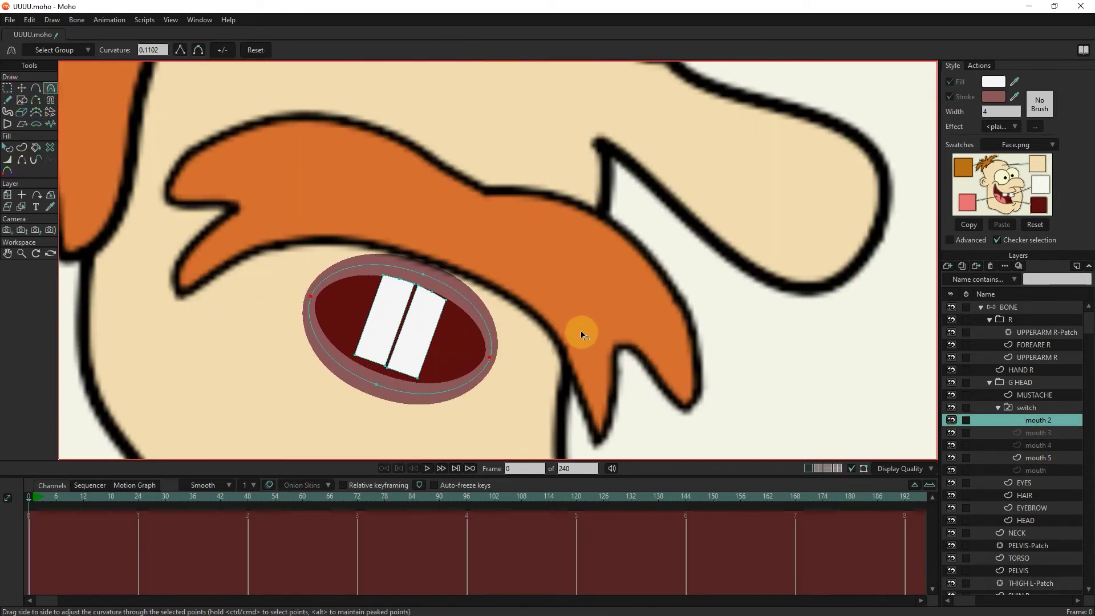
pyautogui.scroll(-2, 441, 327)
pyautogui.scroll(2, 402, 297)
pyautogui.scroll(4, 481, 334)
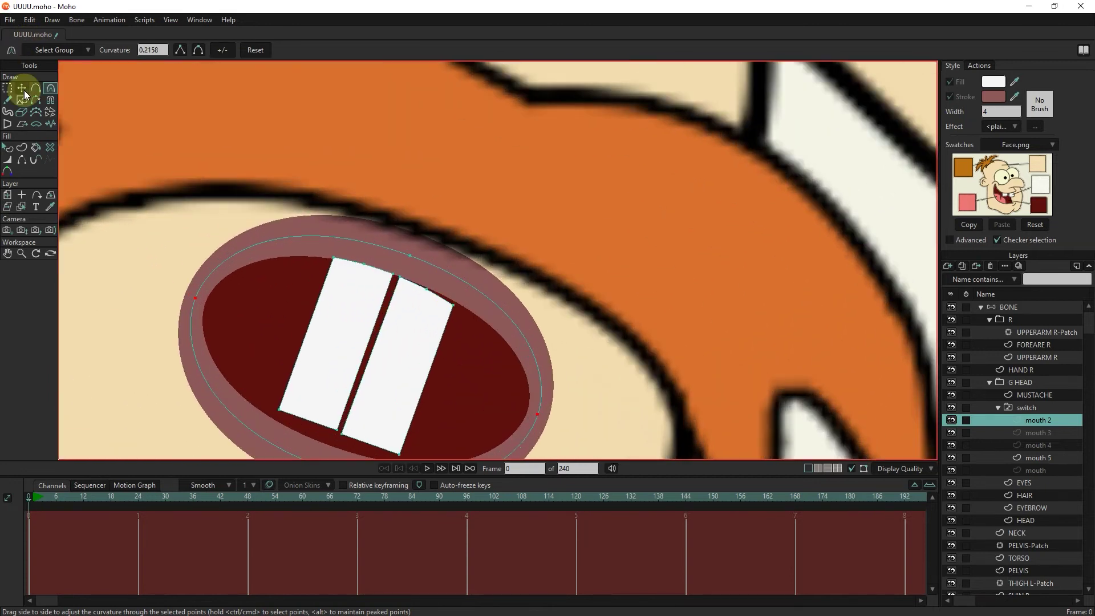
# Step: Adjust the right tooth's outer upper corner and upper-edge curve on mouth 2 to follow the upper lip
pyautogui.click(22, 88)
pyautogui.click(454, 305)
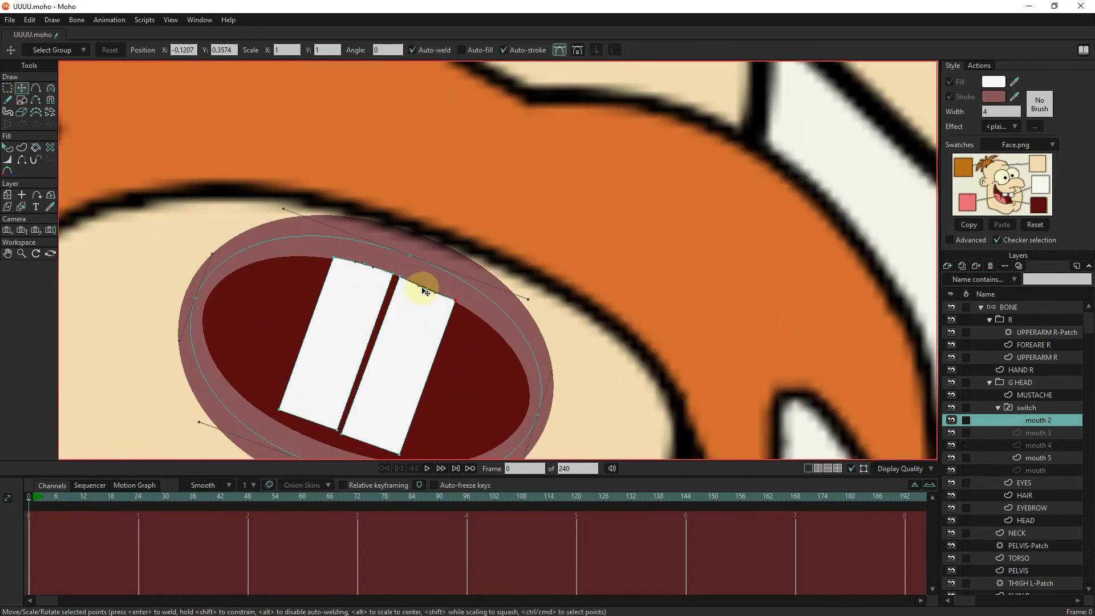
pyautogui.scroll(3, 422, 290)
pyautogui.click(431, 288)
pyautogui.moveTo(433, 288); pyautogui.dragTo(374, 272)
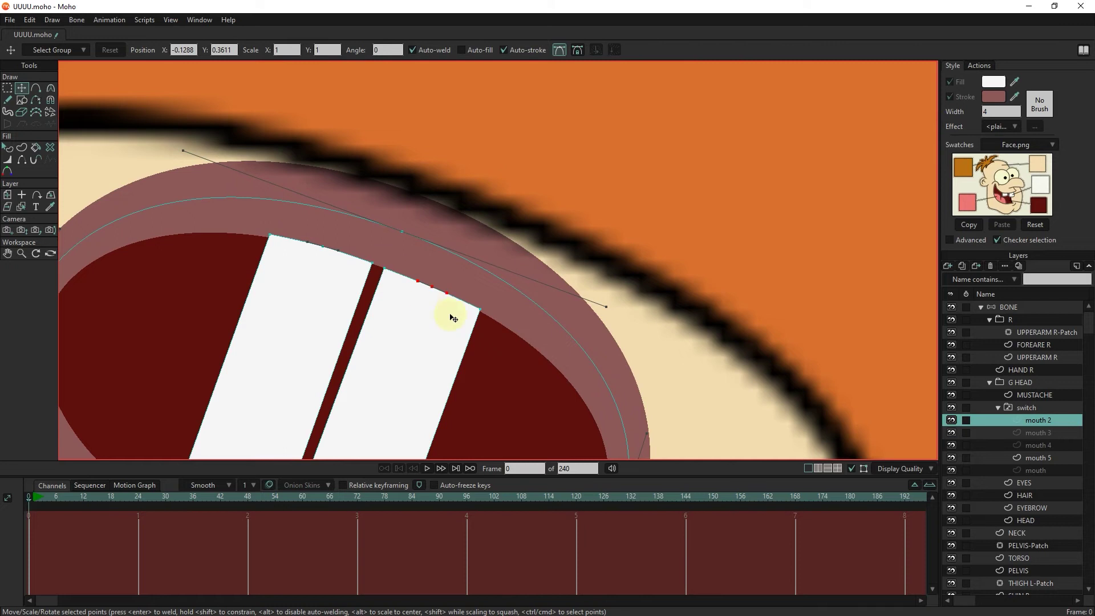
pyautogui.click(484, 314)
pyautogui.scroll(-5, 460, 354)
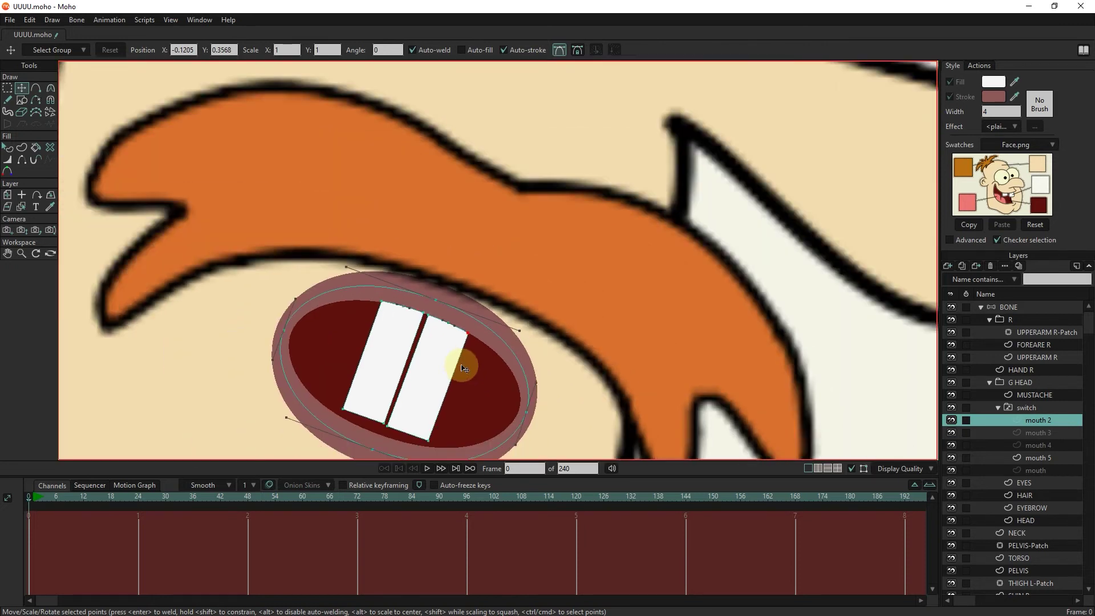
pyautogui.scroll(5, 465, 353)
pyautogui.moveTo(480, 321); pyautogui.dragTo(475, 317)
pyautogui.scroll(-6, 444, 365)
# Step: Duplicate the original mouth layer in the switch group, keeping the name mouth 6
pyautogui.click(1032, 470)
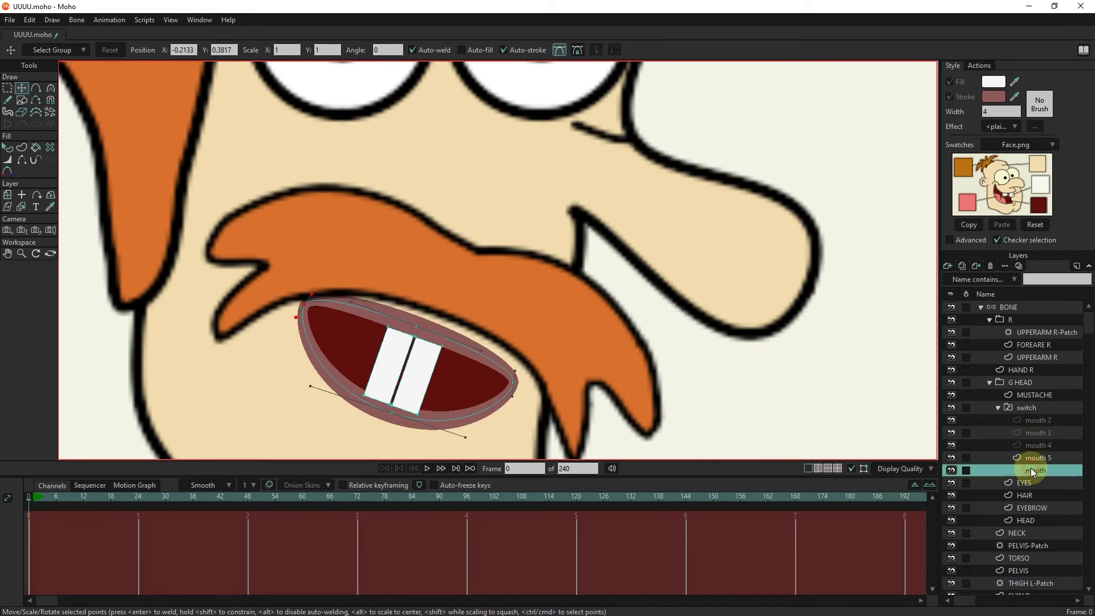
pyautogui.click(966, 266)
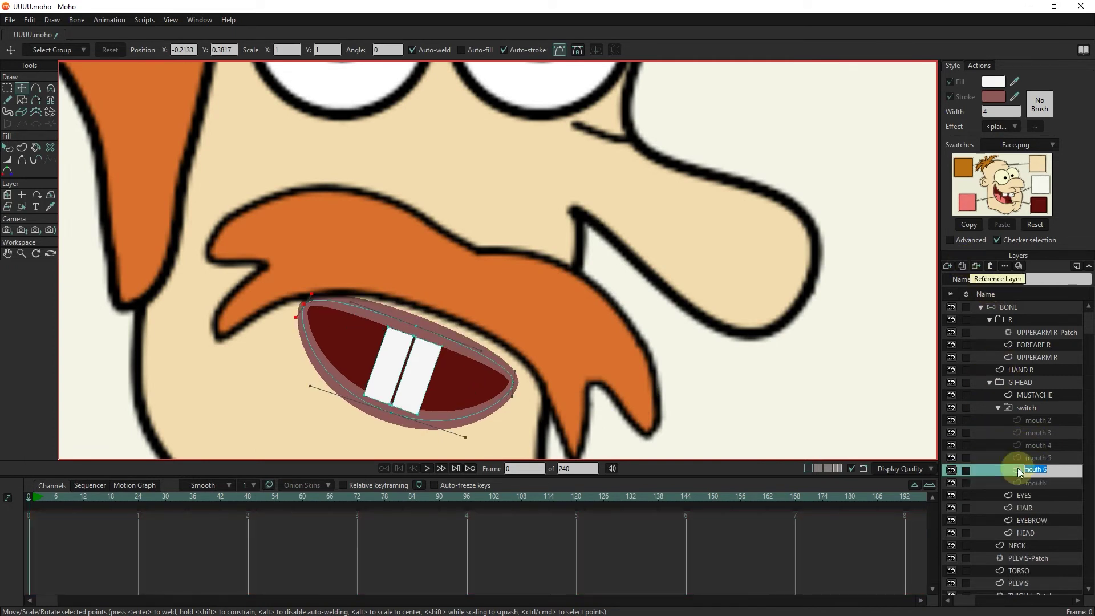
pyautogui.press('Return')
# Step: Reshape mouth 6 into a rounded opening by lowering its lower lip, pulling both corners inward and raising the upper lip
pyautogui.moveTo(422, 415); pyautogui.dragTo(428, 375)
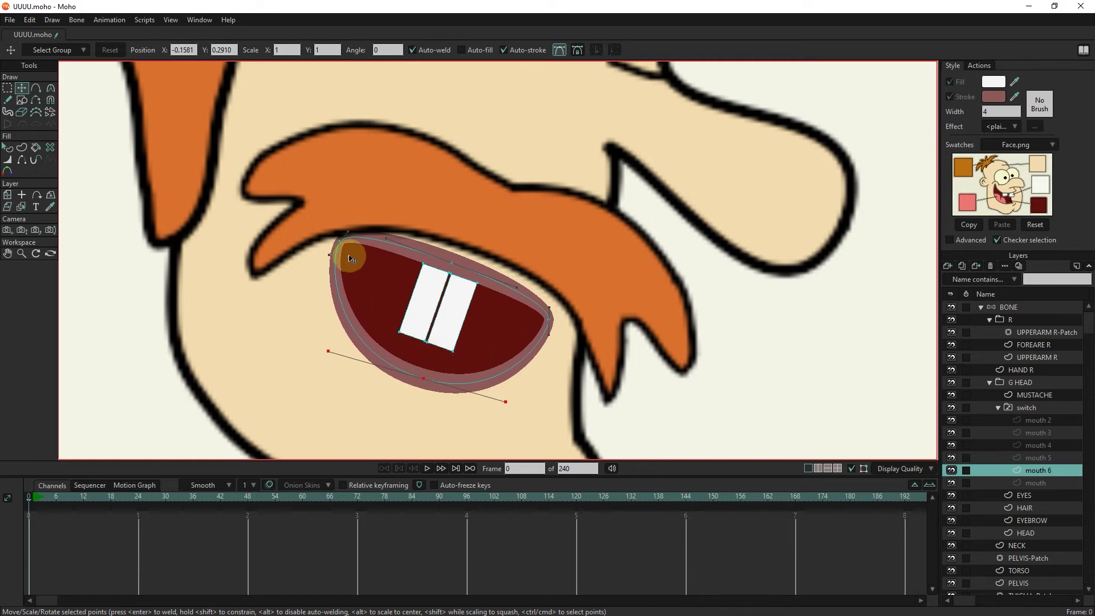
pyautogui.moveTo(349, 251); pyautogui.dragTo(367, 289)
pyautogui.moveTo(556, 329); pyautogui.dragTo(521, 340)
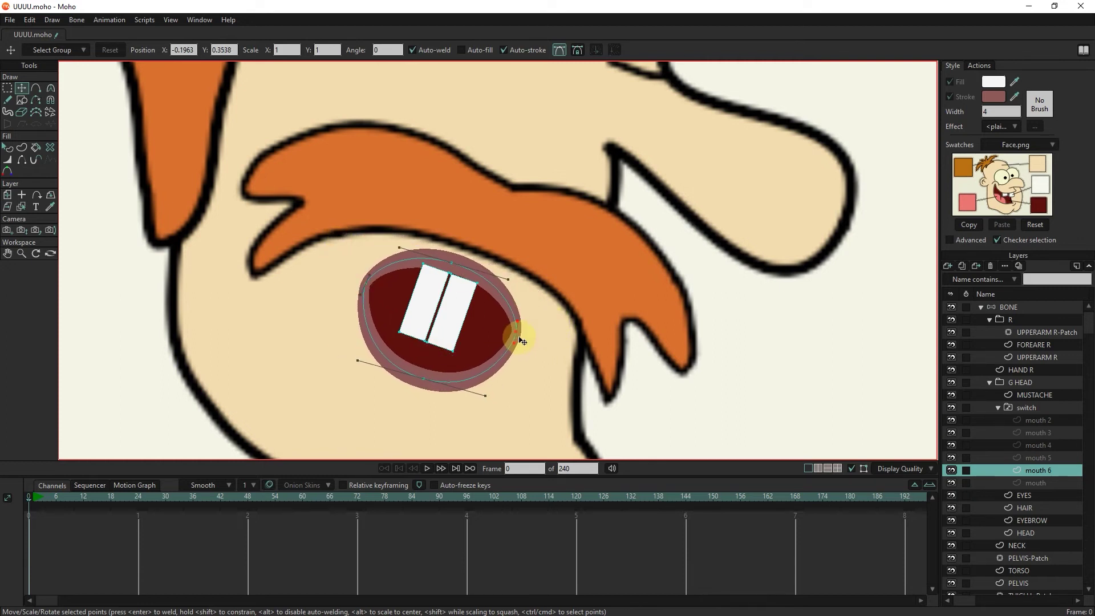
pyautogui.moveTo(451, 263); pyautogui.dragTo(466, 247)
# Step: Move both corner points of mouth 6 further inward to narrow the opening into a tall oval
pyautogui.click(422, 381)
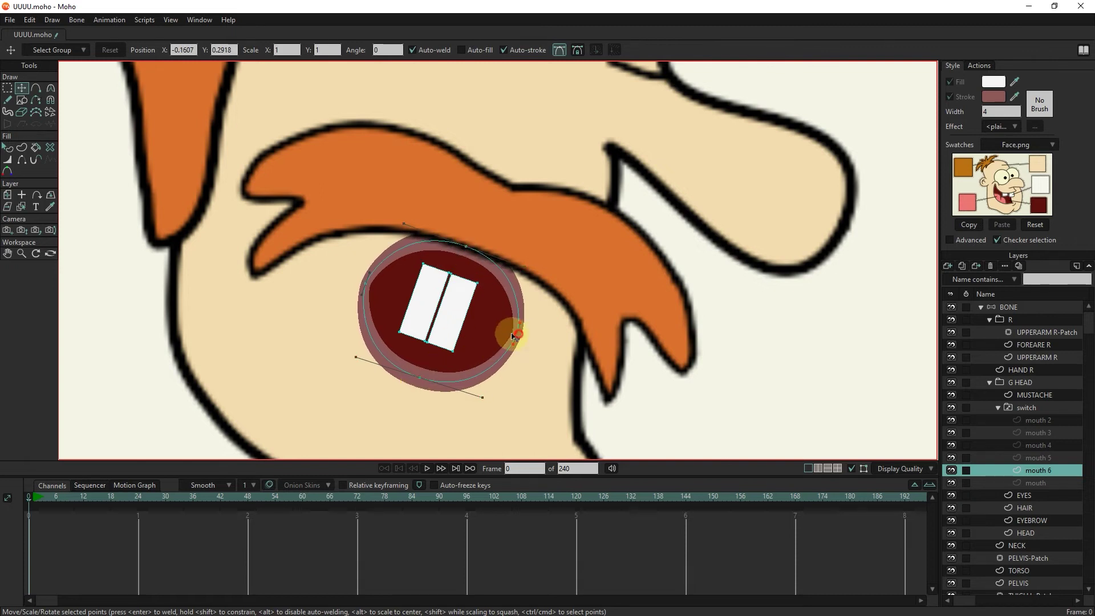
pyautogui.moveTo(513, 334); pyautogui.dragTo(493, 333)
pyautogui.moveTo(363, 282); pyautogui.dragTo(378, 287)
pyautogui.scroll(-2, 420, 303)
pyautogui.scroll(1, 445, 270)
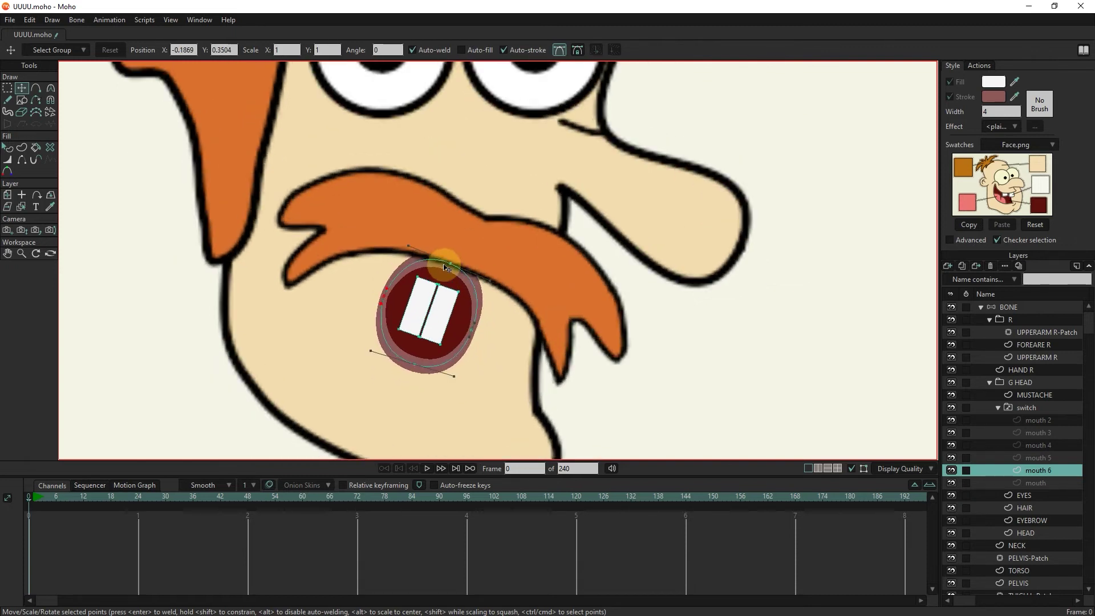
pyautogui.scroll(2, 447, 267)
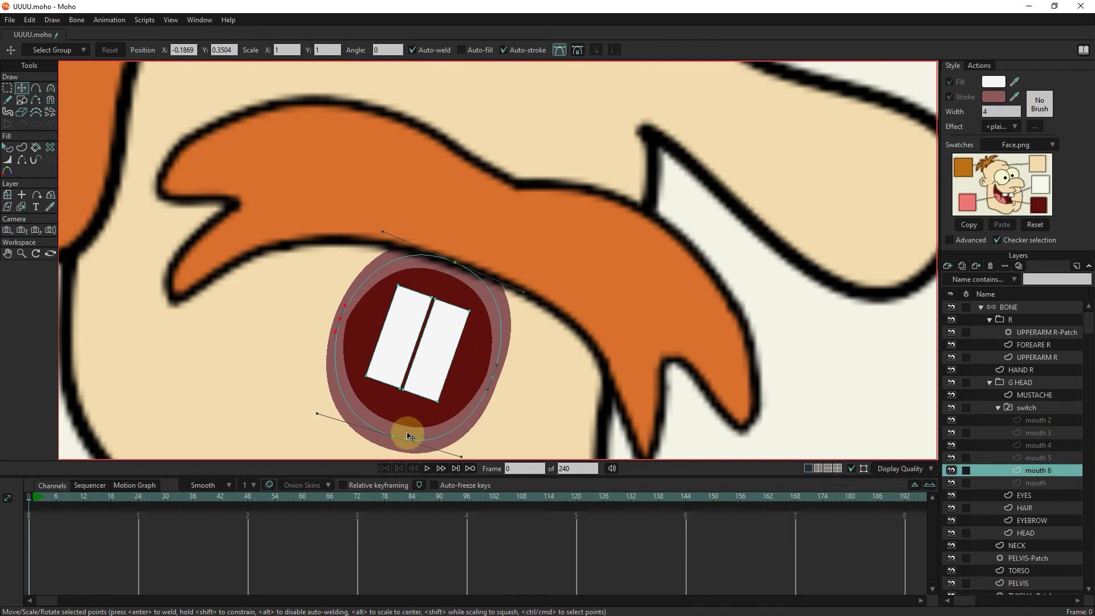
# Step: Select both teeth of mouth 6 and move them together up to just below the upper lip
pyautogui.click(396, 328)
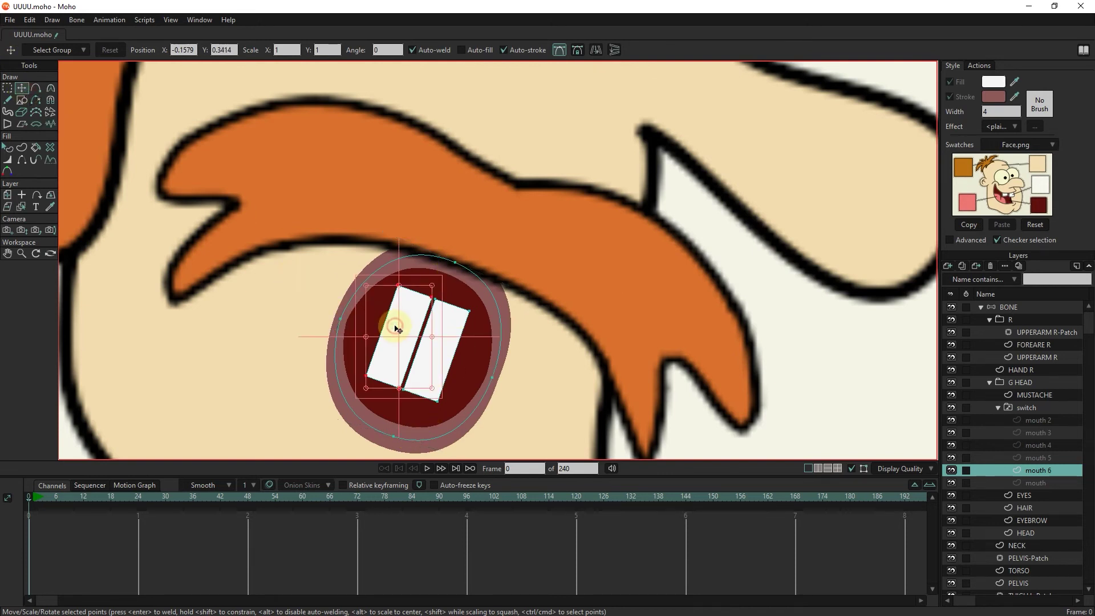
pyautogui.keyDown('shift'); pyautogui.click(438, 352); pyautogui.keyUp('shift')
pyautogui.moveTo(428, 343); pyautogui.dragTo(439, 323)
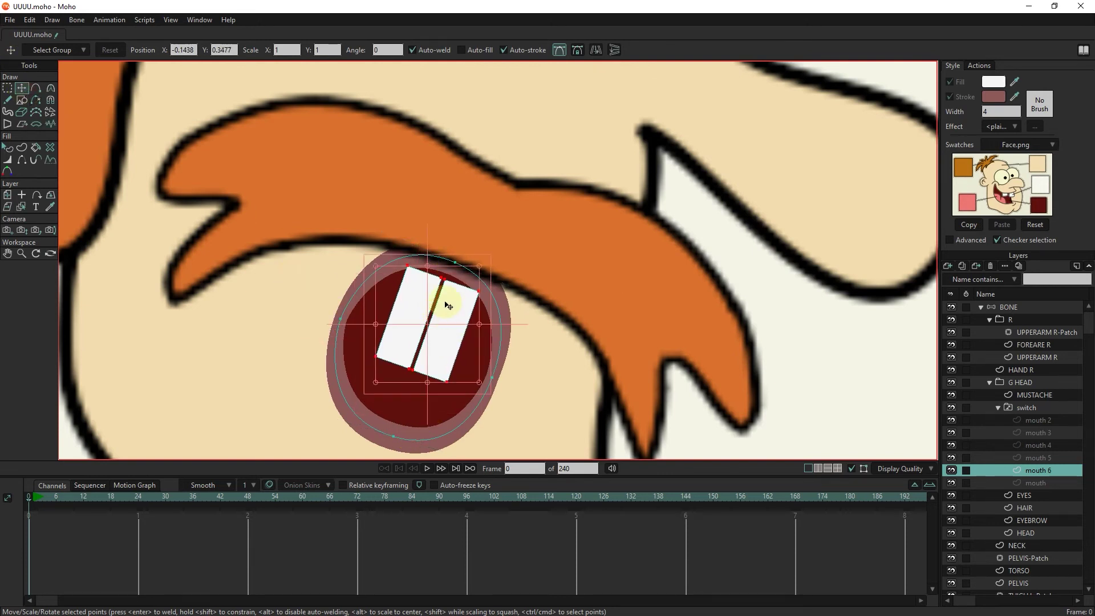
pyautogui.scroll(3, 444, 299)
pyautogui.scroll(2, 381, 233)
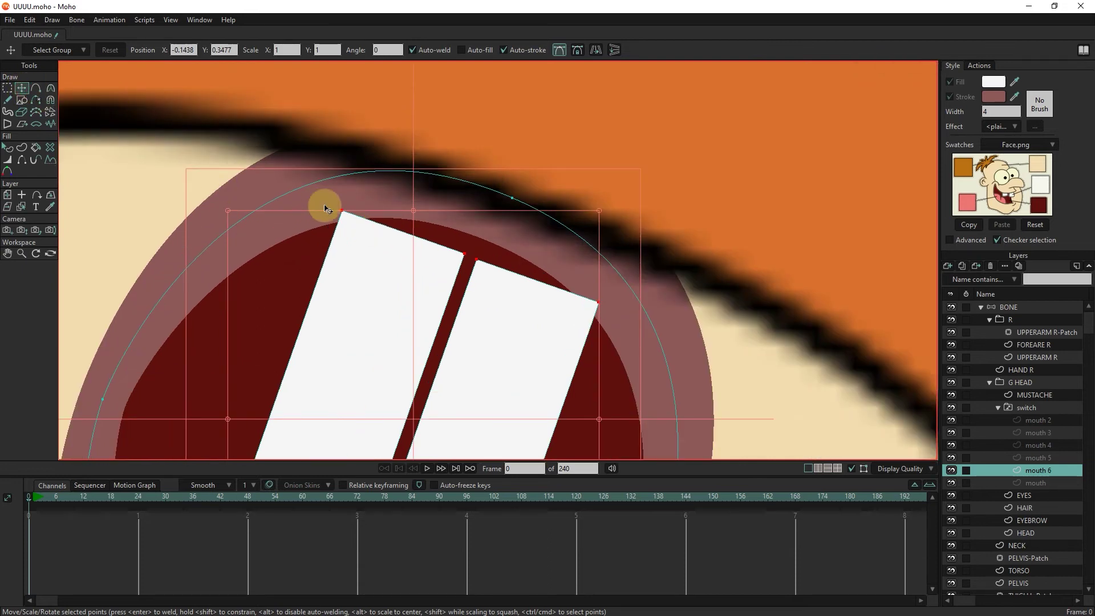
pyautogui.moveTo(482, 323); pyautogui.dragTo(485, 342)
# Step: Move the left tooth's upper corners and the right tooth's inner upper corner onto the upper lip's inner edge
pyautogui.click(8, 89)
pyautogui.click(344, 230)
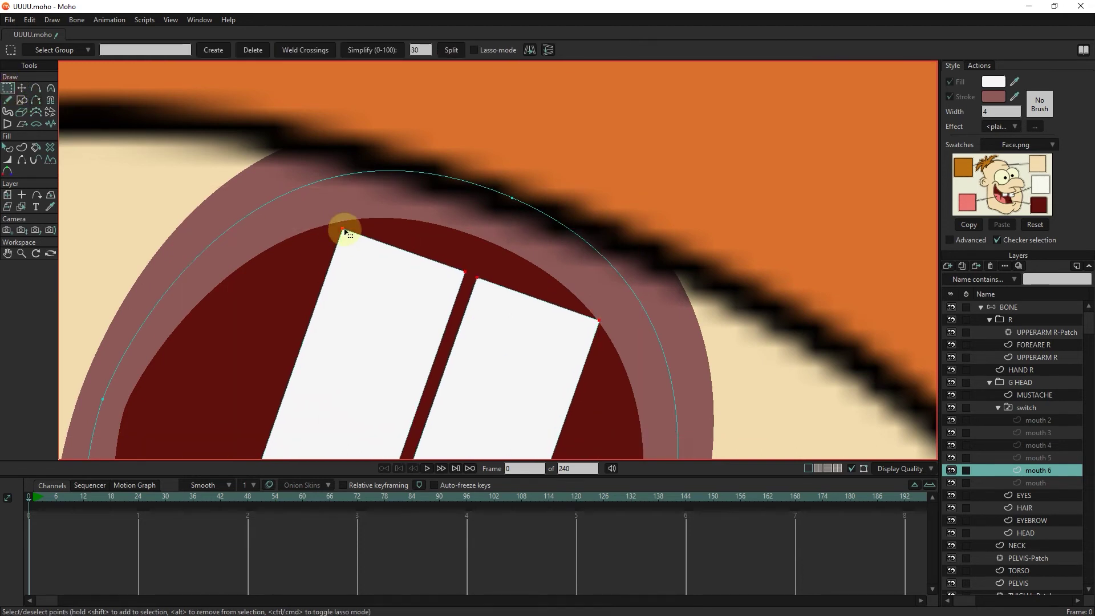
pyautogui.click(22, 89)
pyautogui.moveTo(341, 229); pyautogui.dragTo(342, 222)
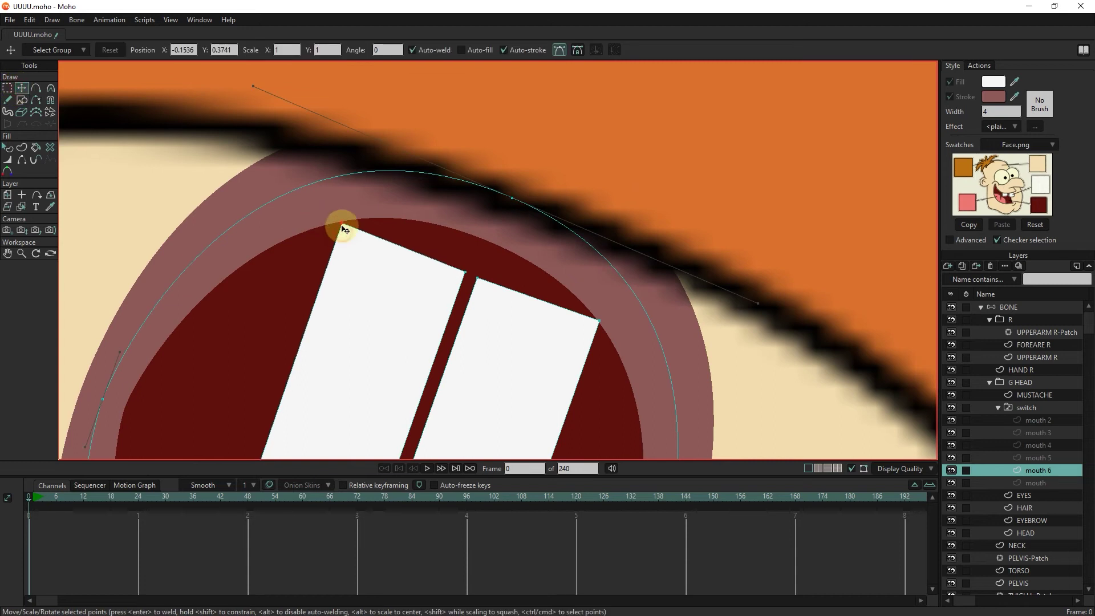
pyautogui.moveTo(480, 284); pyautogui.dragTo(498, 248)
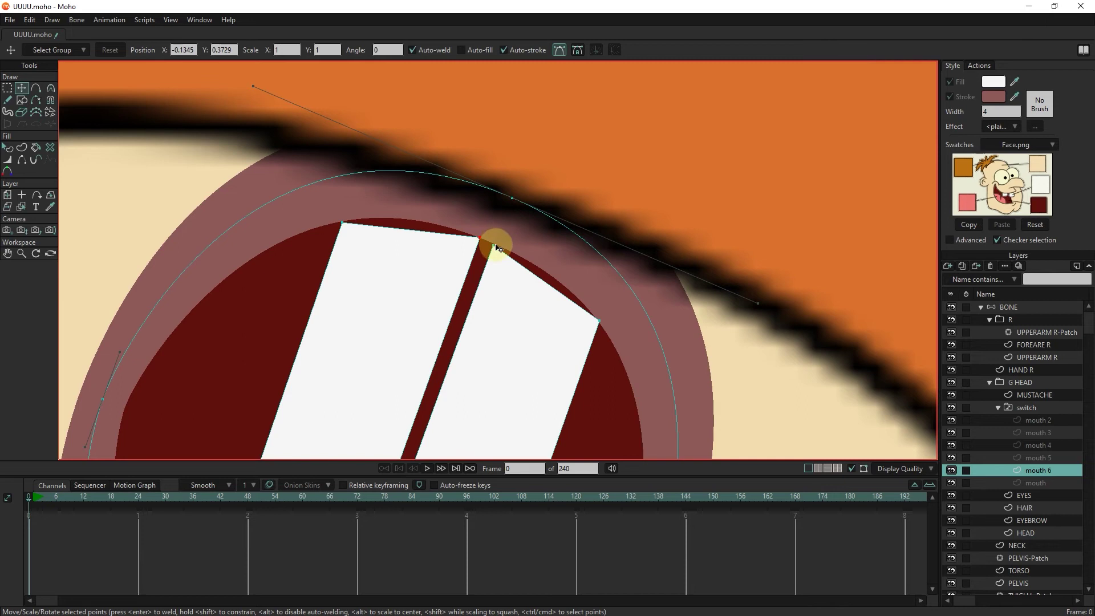
# Step: Add a point midway along each tooth's upper edge and curve the left tooth's edge to match the lip
pyautogui.click(36, 88)
pyautogui.click(544, 284)
pyautogui.click(22, 88)
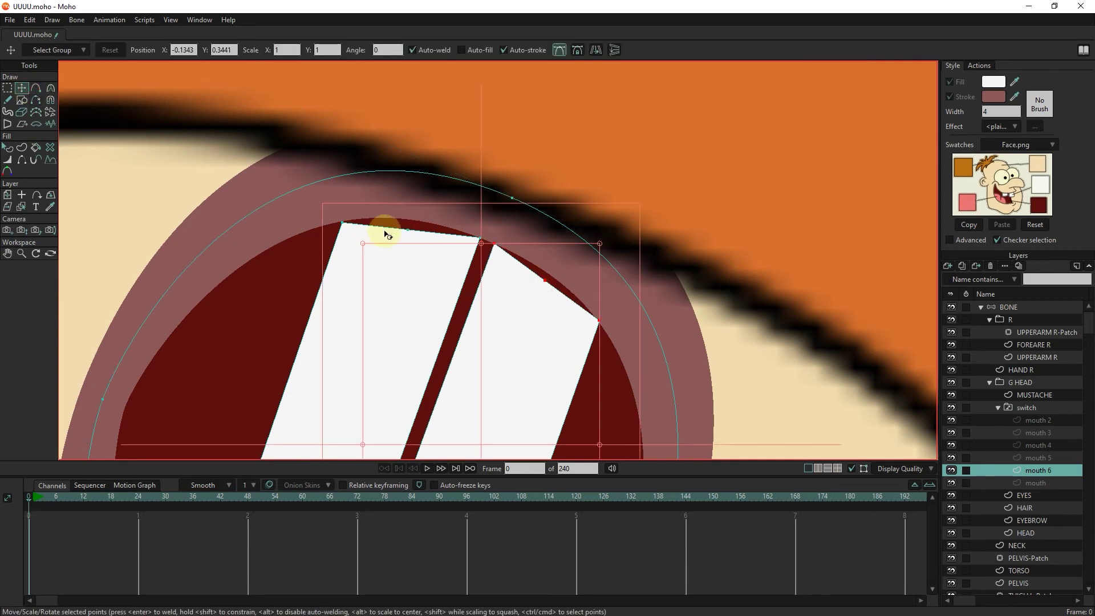
pyautogui.click(408, 231)
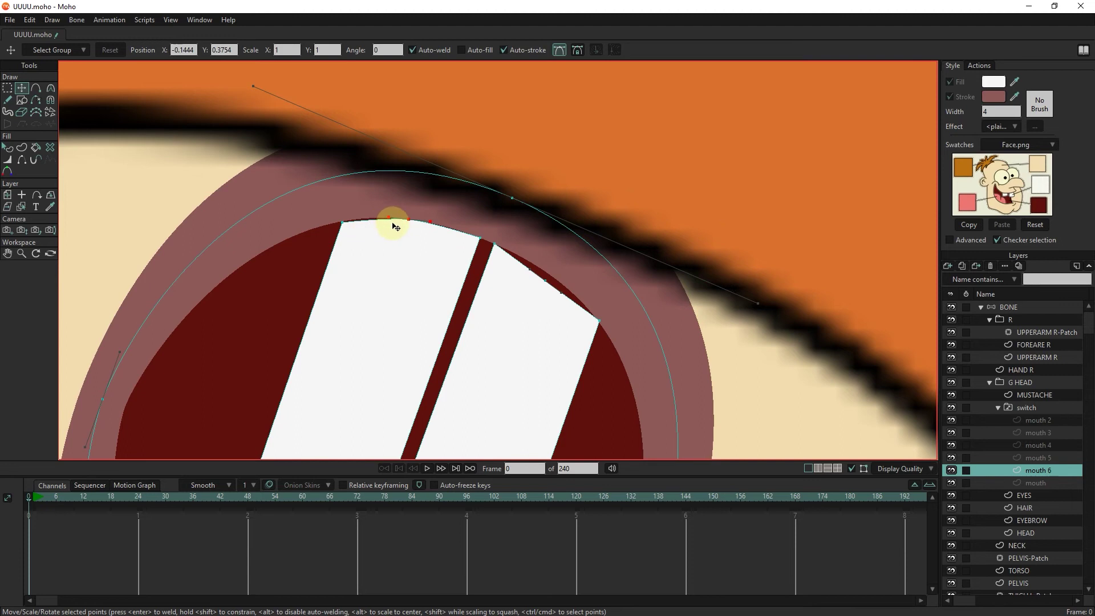
pyautogui.click(342, 224)
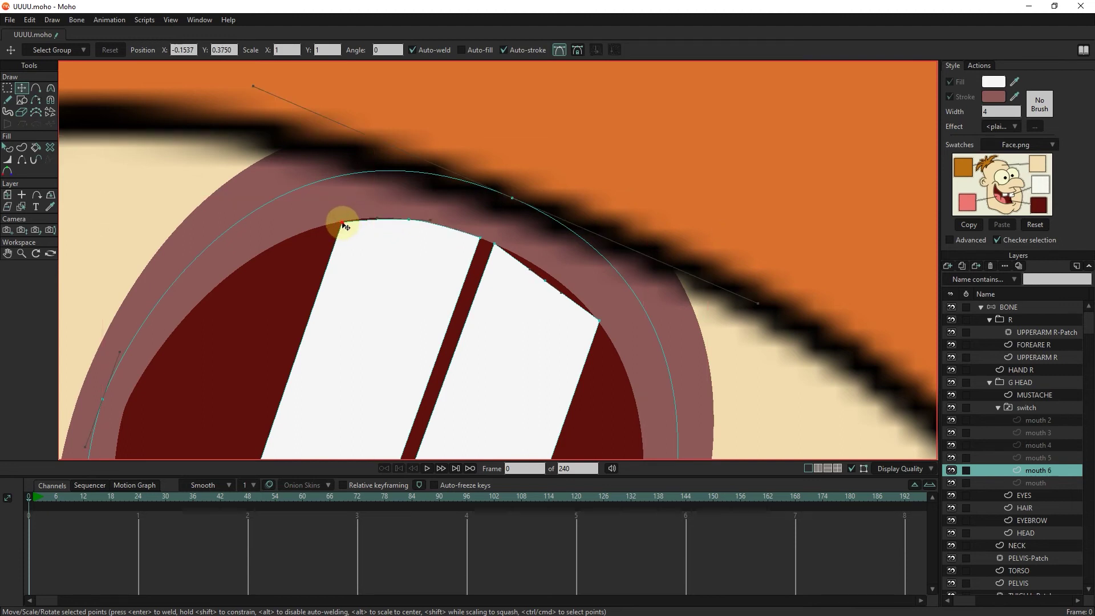
pyautogui.click(410, 221)
pyautogui.moveTo(378, 215); pyautogui.dragTo(371, 215)
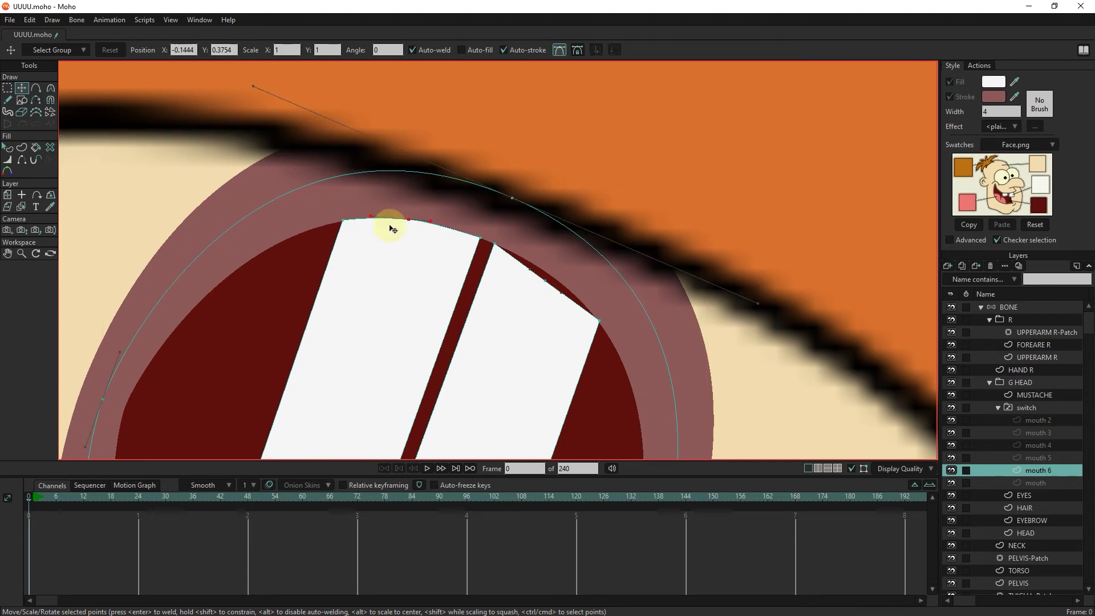
# Step: Pull the right tooth's upper-edge midpoint outward so the tooth follows the curve of mouth 6's upper lip
pyautogui.keyDown('shift'); pyautogui.click(599, 321); pyautogui.keyUp('shift')
pyautogui.scroll(-6, 403, 293)
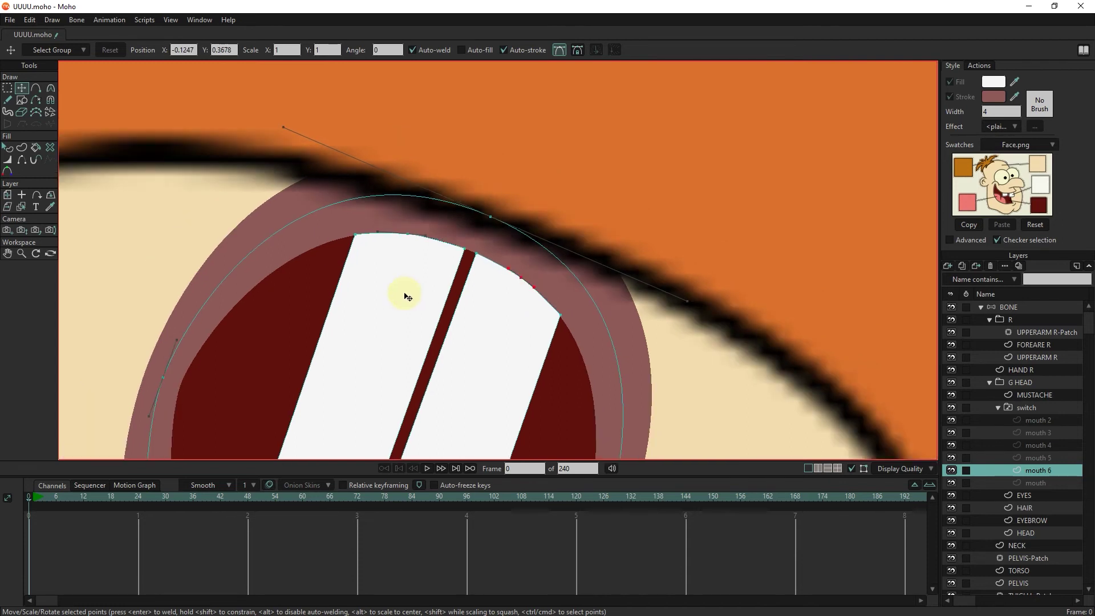
pyautogui.scroll(1, 497, 385)
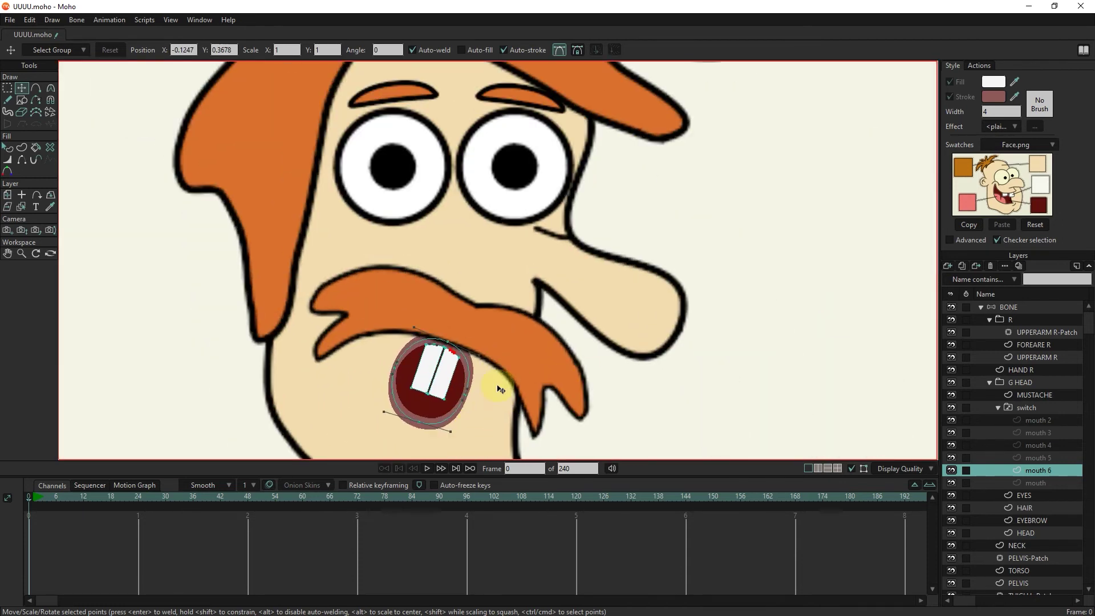
pyautogui.scroll(-1, 474, 393)
# Step: Review all six mouth shapes in the switch group one after another on the character's face
pyautogui.click(1036, 483)
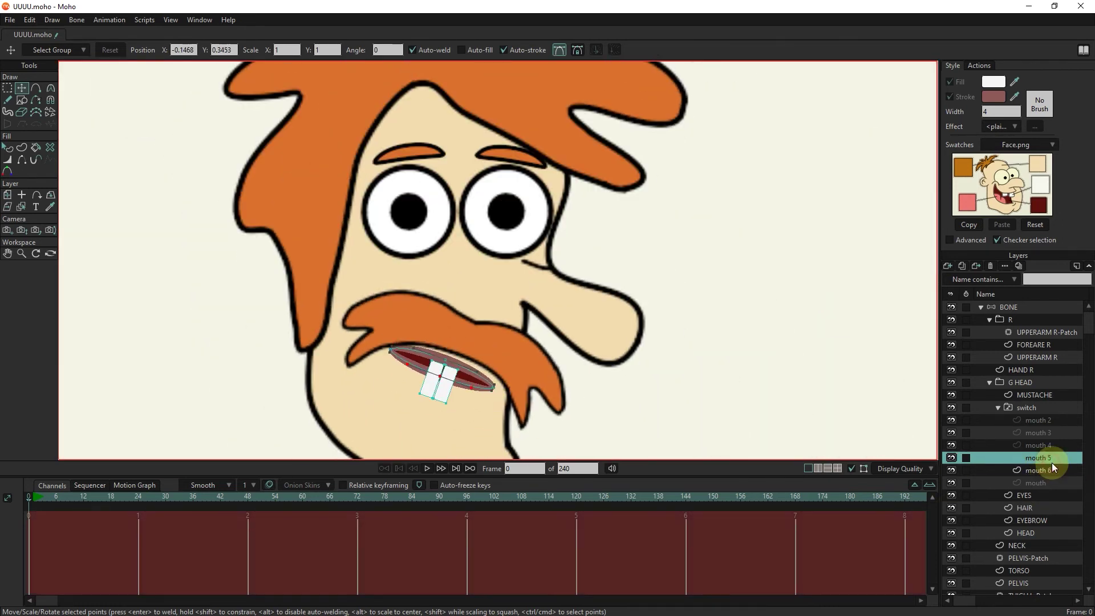
pyautogui.click(1041, 483)
pyautogui.click(1039, 445)
pyautogui.click(1034, 429)
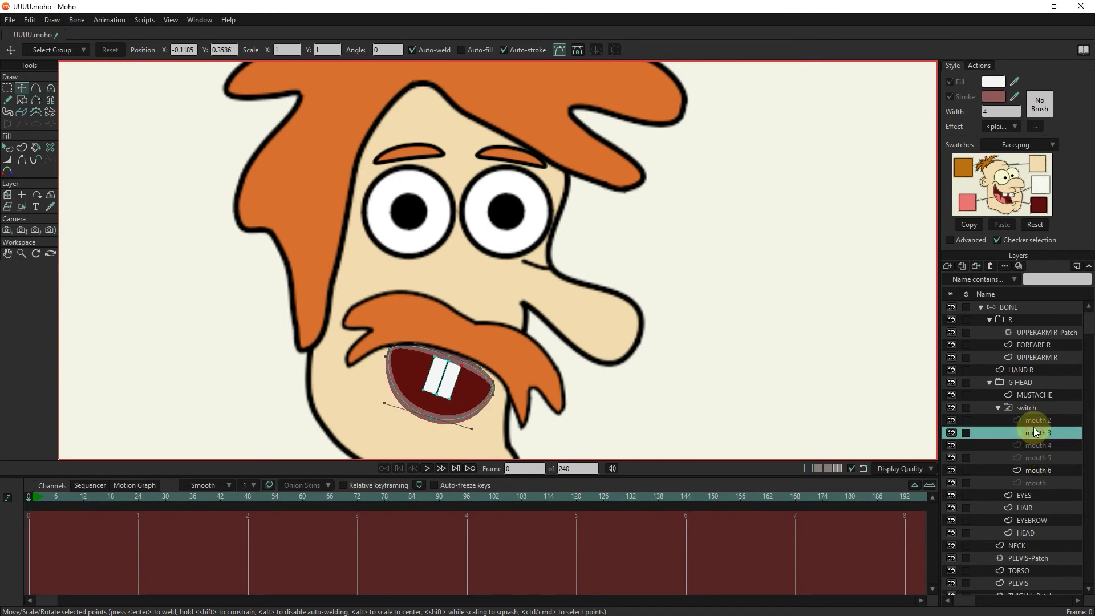
pyautogui.click(1035, 420)
pyautogui.click(1036, 445)
pyautogui.click(1035, 484)
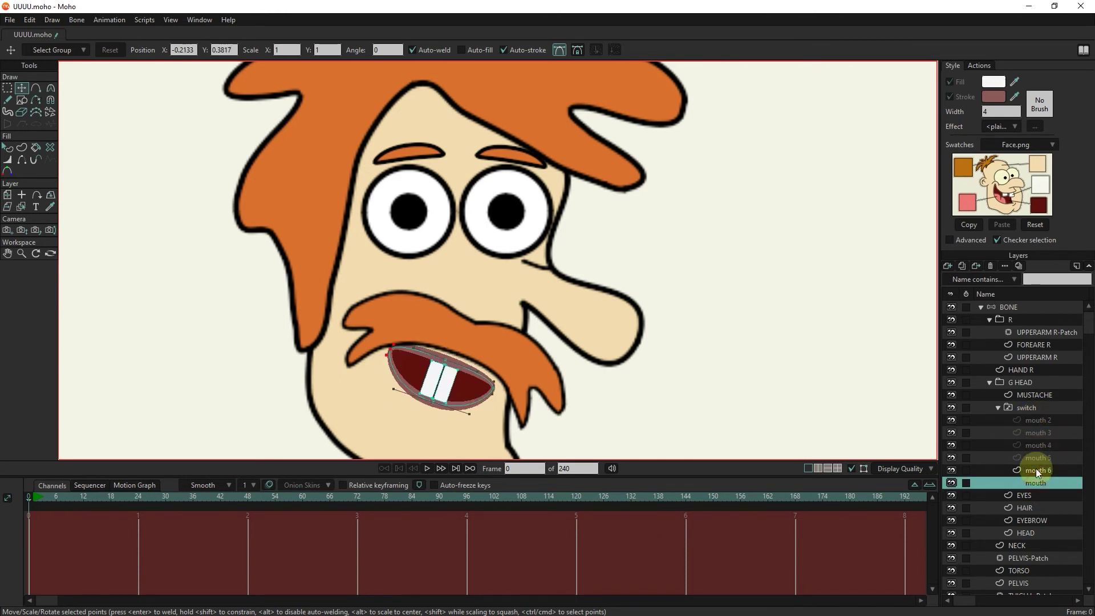
pyautogui.click(1036, 470)
pyautogui.click(1037, 458)
pyautogui.click(1036, 445)
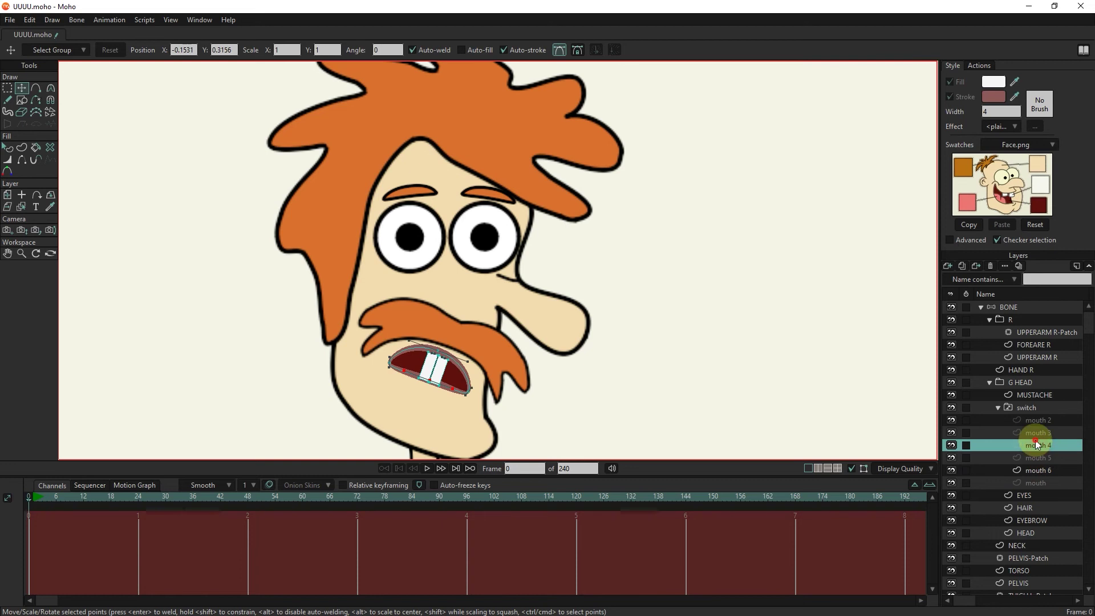
# Step: Select the switch group and make the original mouth its active shape
pyautogui.click(1035, 433)
pyautogui.click(1035, 421)
pyautogui.click(1031, 408)
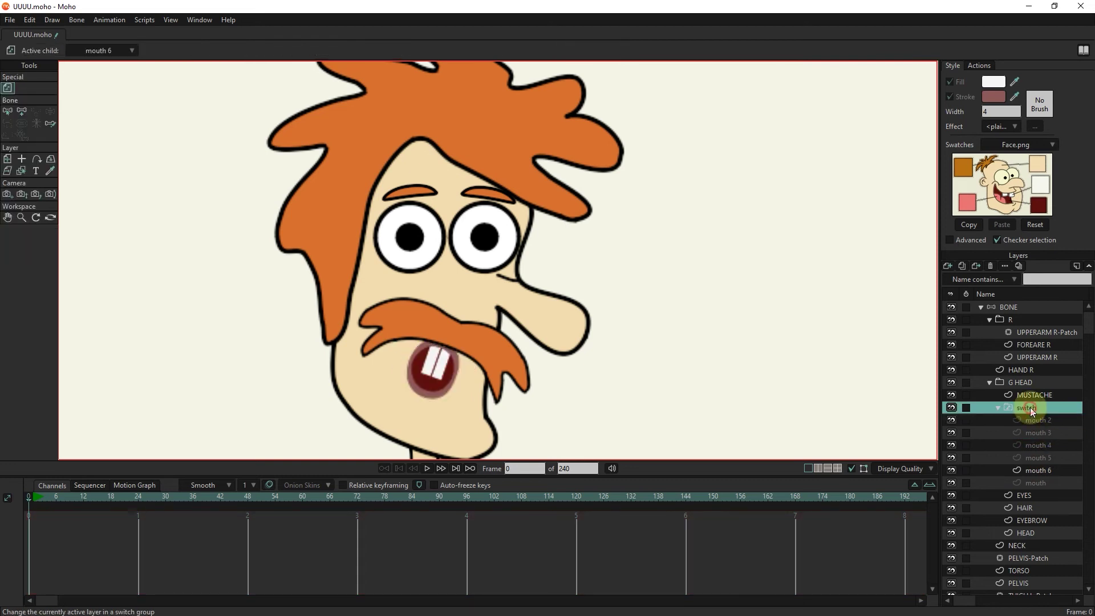
pyautogui.rightClick(1027, 409)
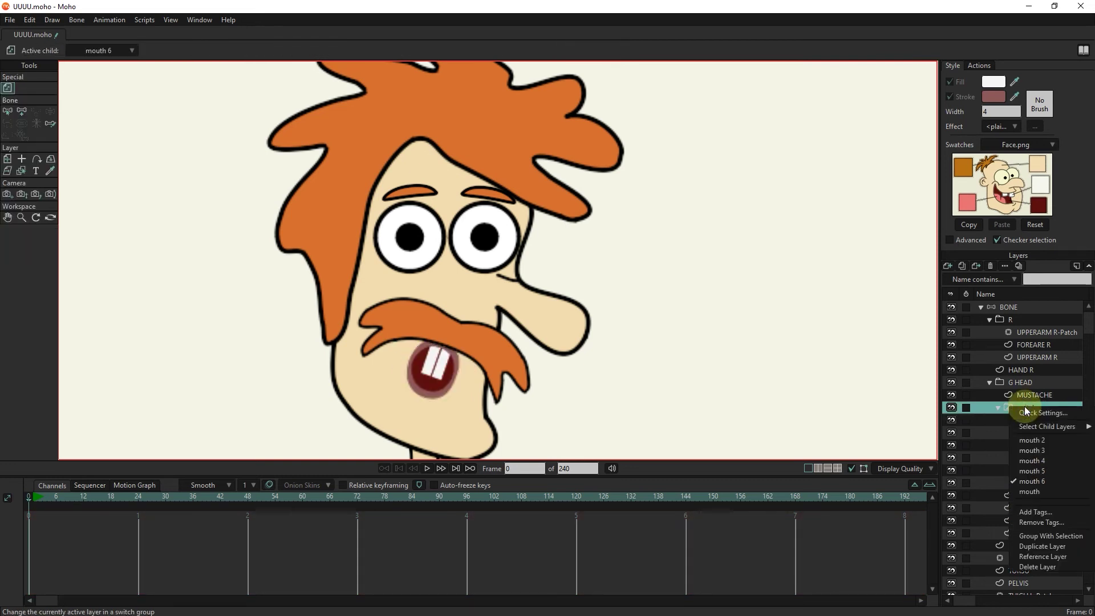
pyautogui.click(1032, 492)
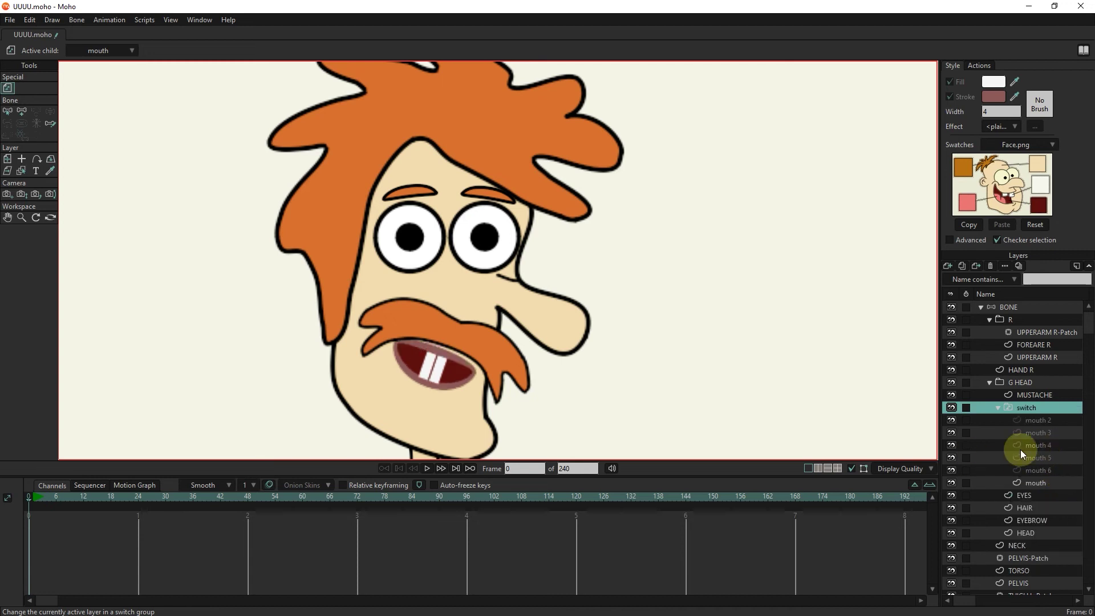
# Step: Change the switch group's active child to mouth 4 and mouth 6, and return it to mouth
pyautogui.click(1030, 408)
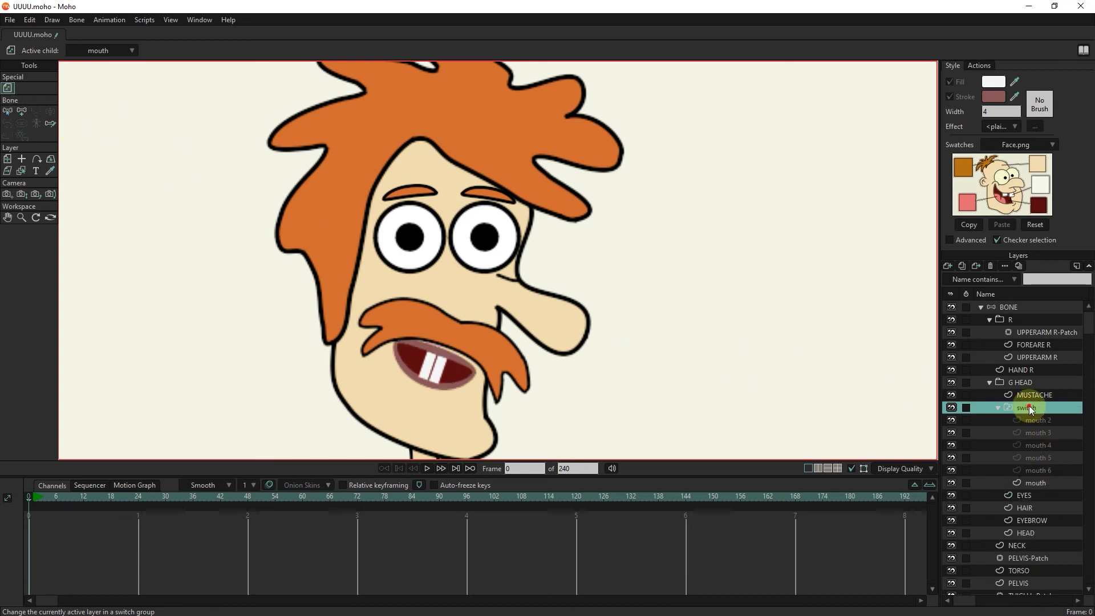
pyautogui.click(111, 50)
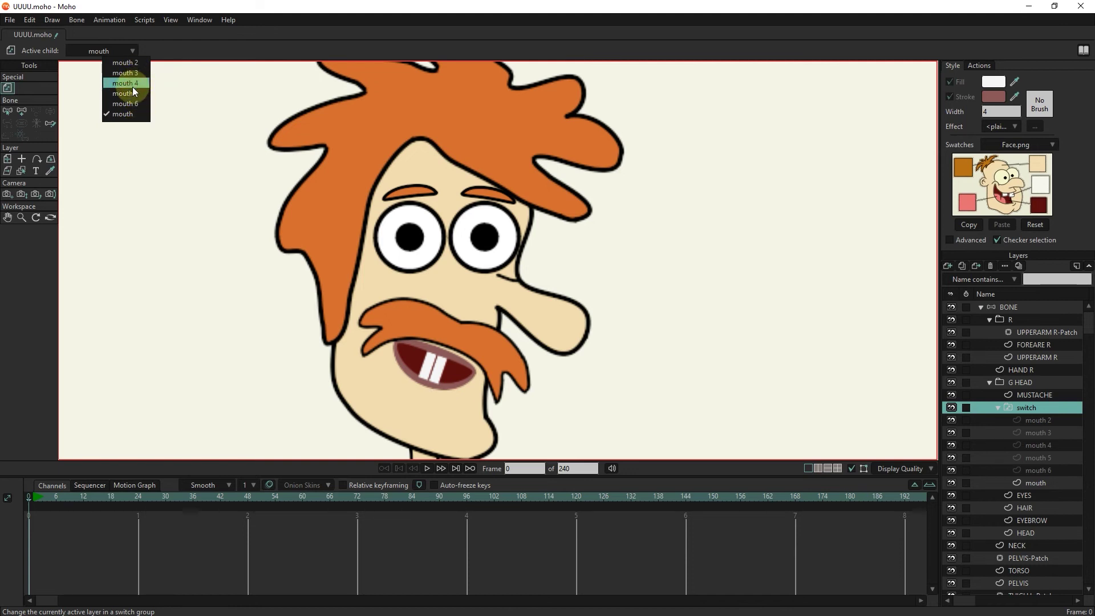
pyautogui.click(132, 84)
pyautogui.click(92, 51)
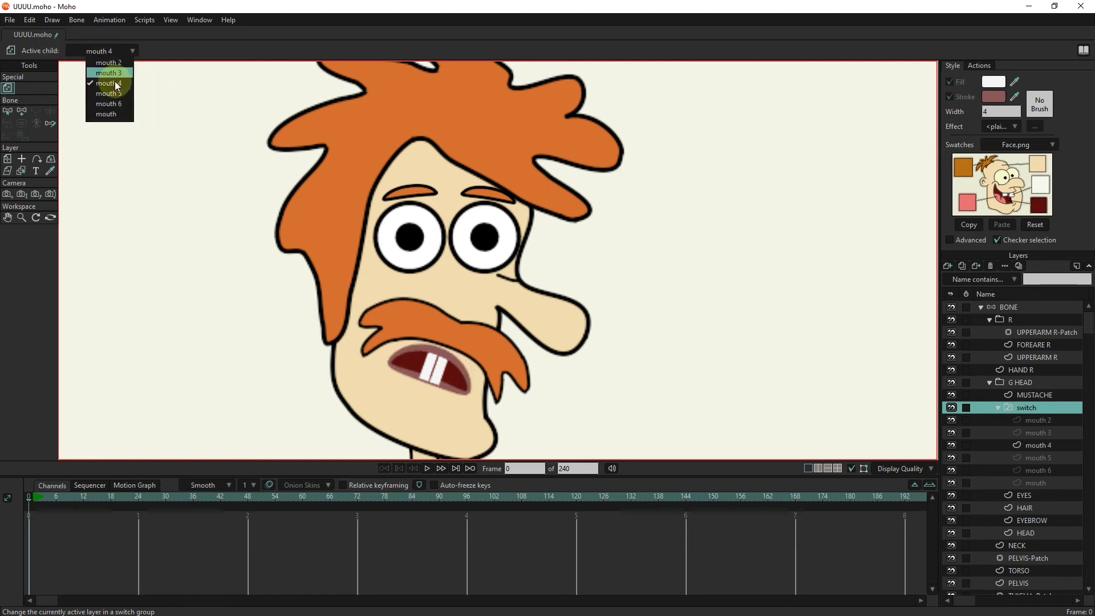
pyautogui.click(108, 103)
pyautogui.click(94, 51)
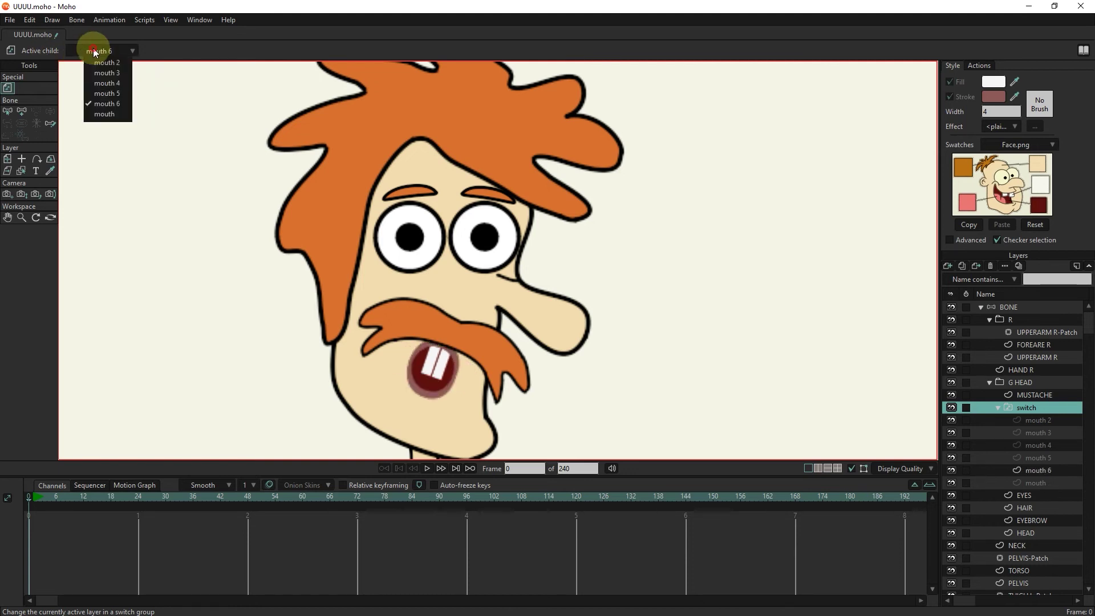
pyautogui.click(112, 113)
# Step: Open the Switch Selection window, try its mouth-shape slider, and close the window
pyautogui.click(198, 20)
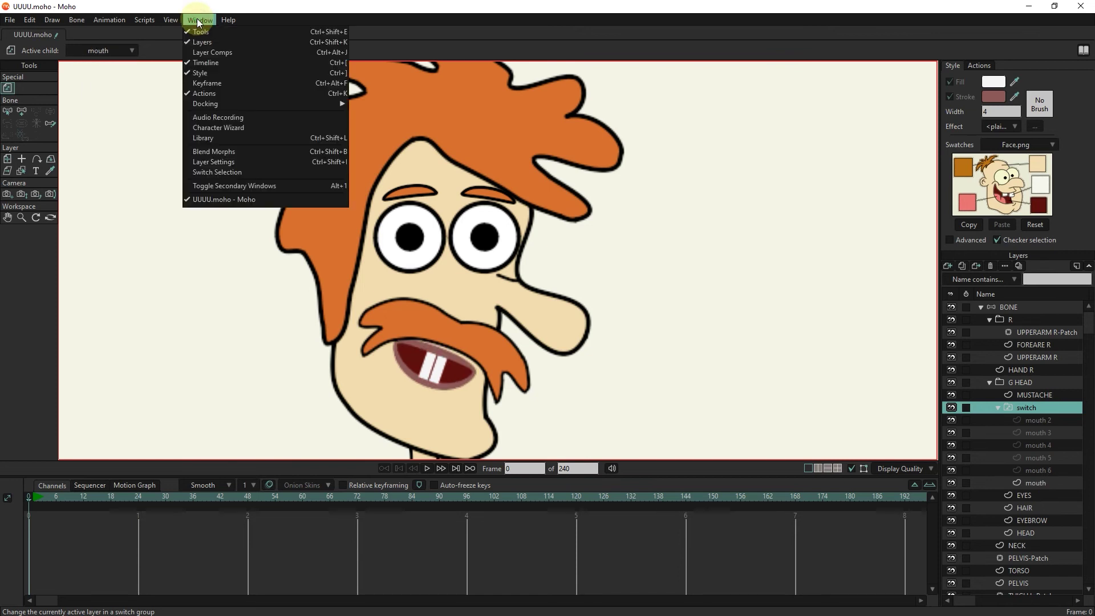
pyautogui.click(247, 172)
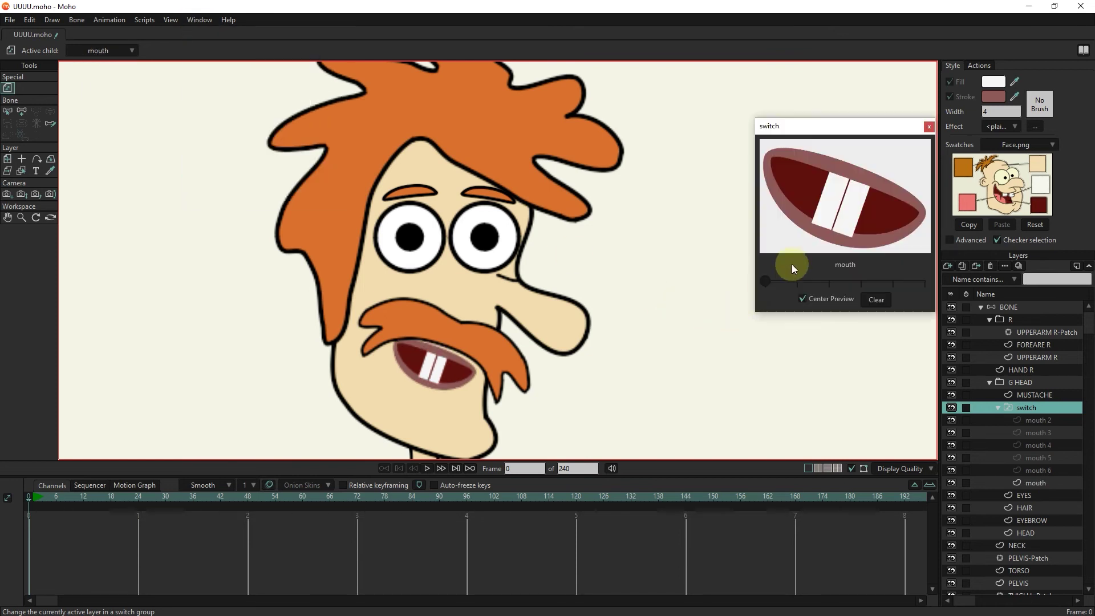
pyautogui.click(200, 20)
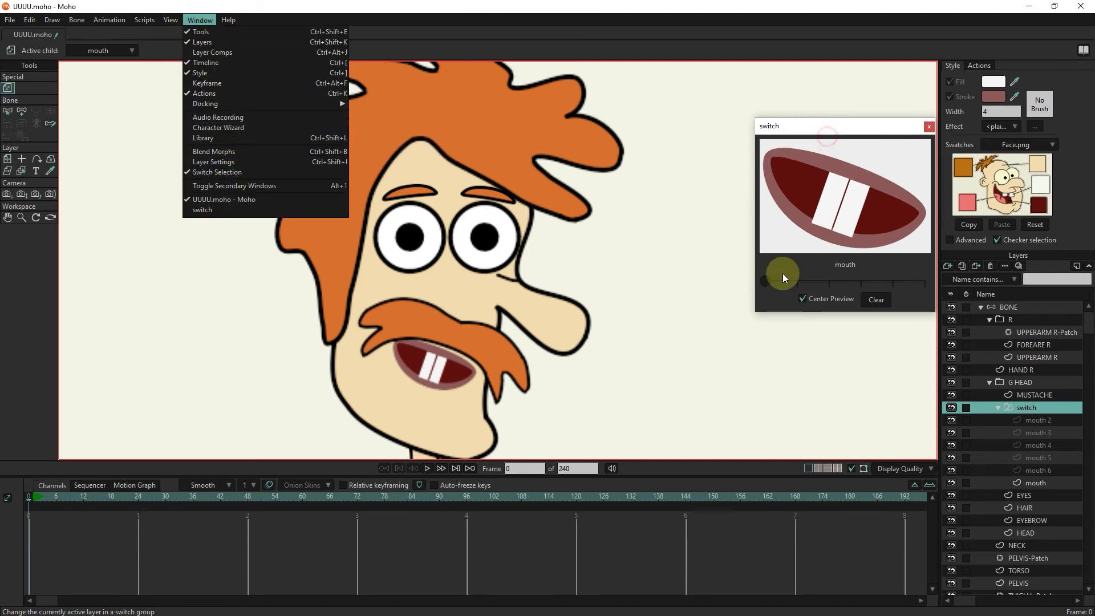
pyautogui.click(350, 32)
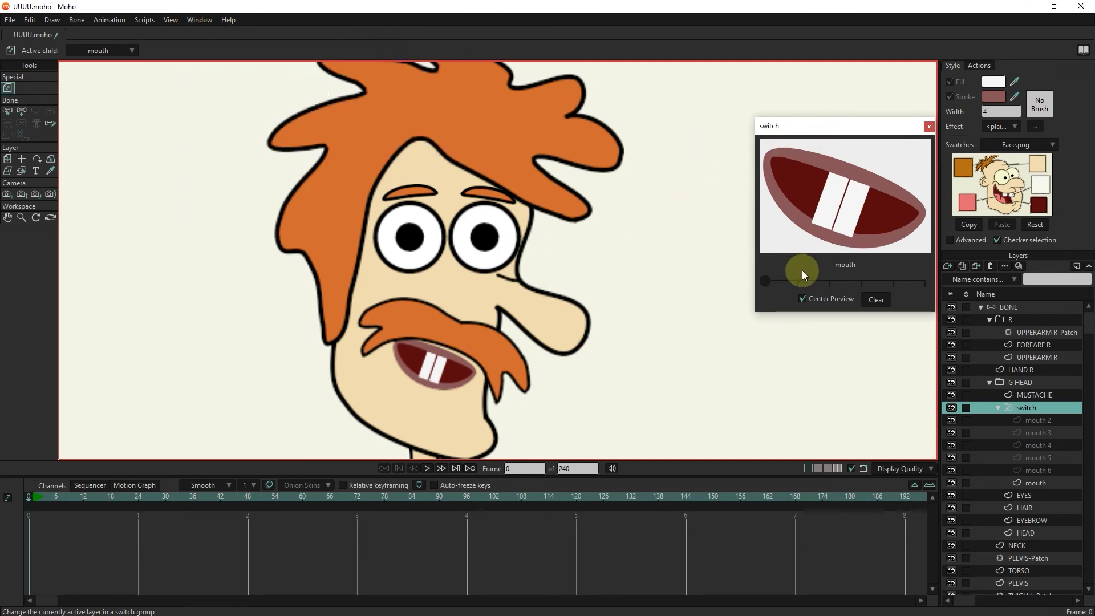
pyautogui.moveTo(769, 282)
pyautogui.mouseDown()
pyautogui.moveTo(912, 286)
pyautogui.moveTo(762, 286)
pyautogui.mouseUp()
pyautogui.click(928, 127)
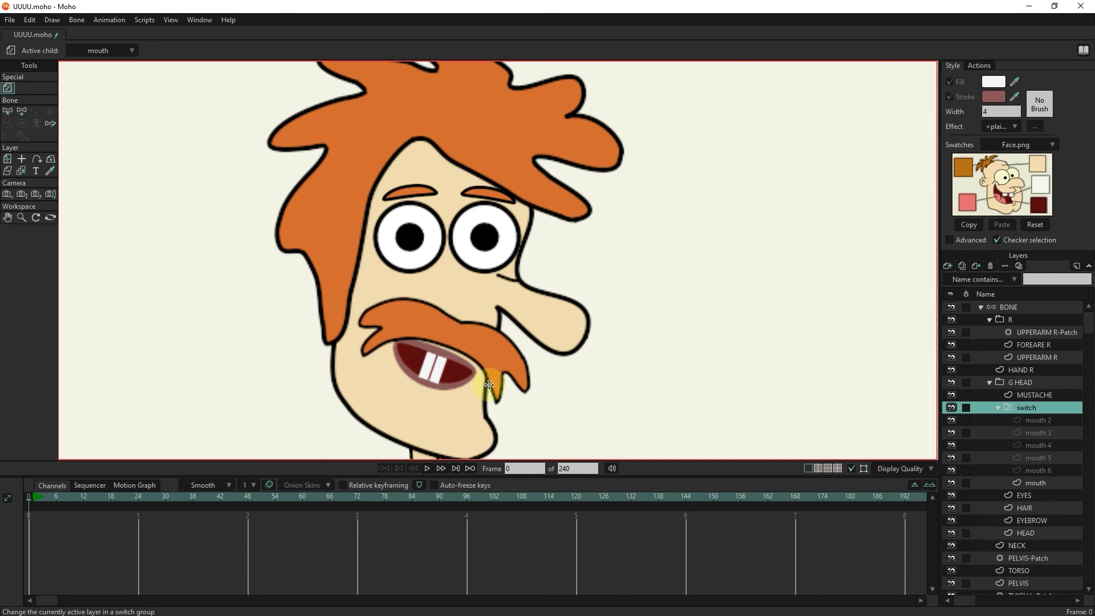
# Step: Add an audio layer using the file "Now you can see that the character speaks well" from the Desktop
pyautogui.click(948, 267)
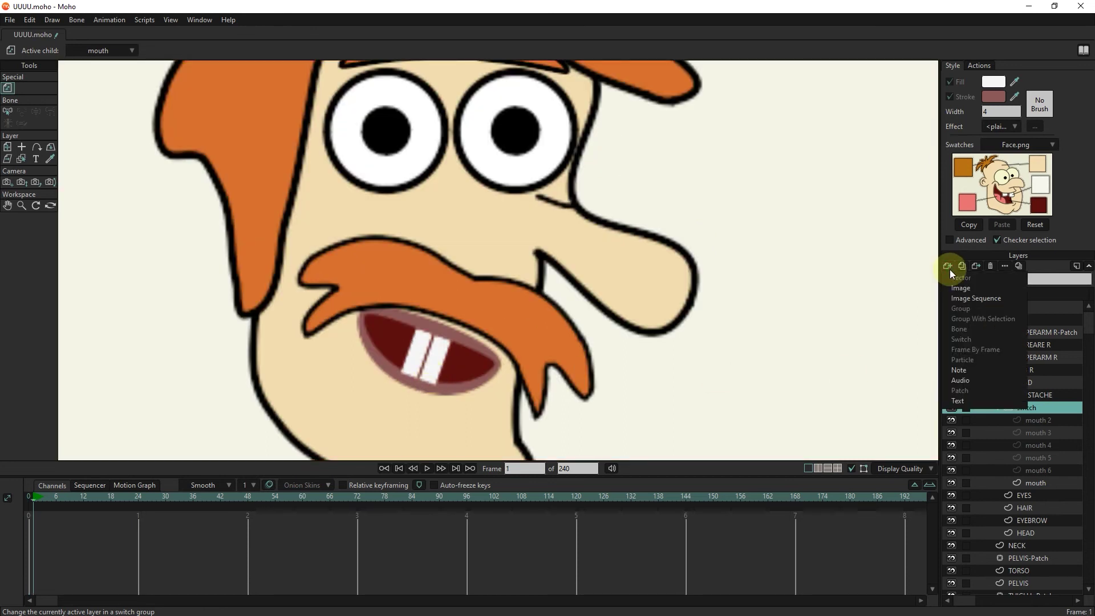
pyautogui.click(969, 381)
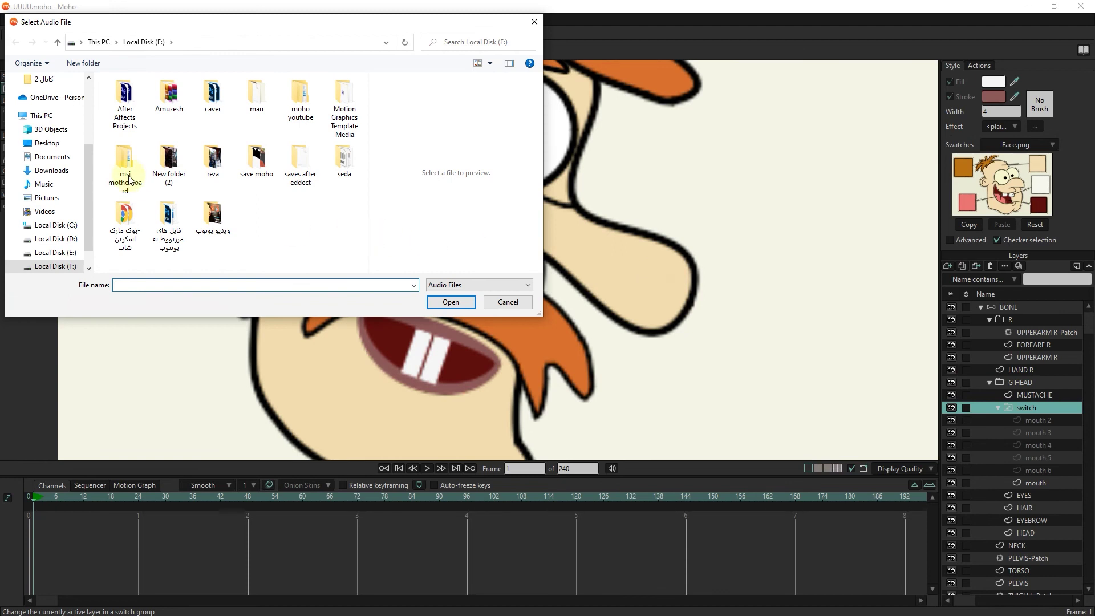
pyautogui.click(49, 144)
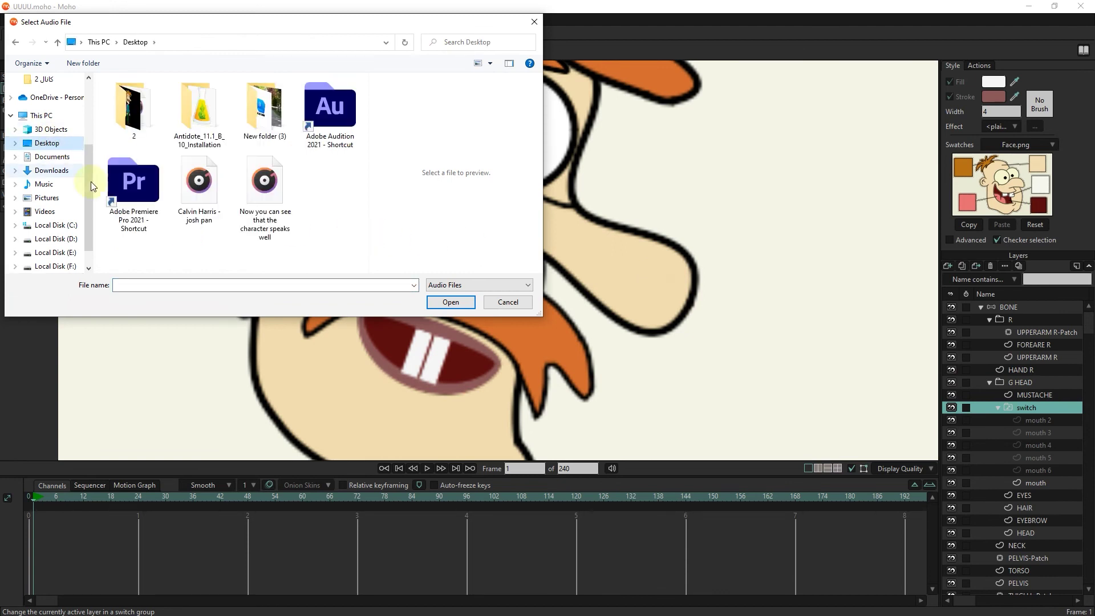
pyautogui.click(265, 189)
pyautogui.click(457, 303)
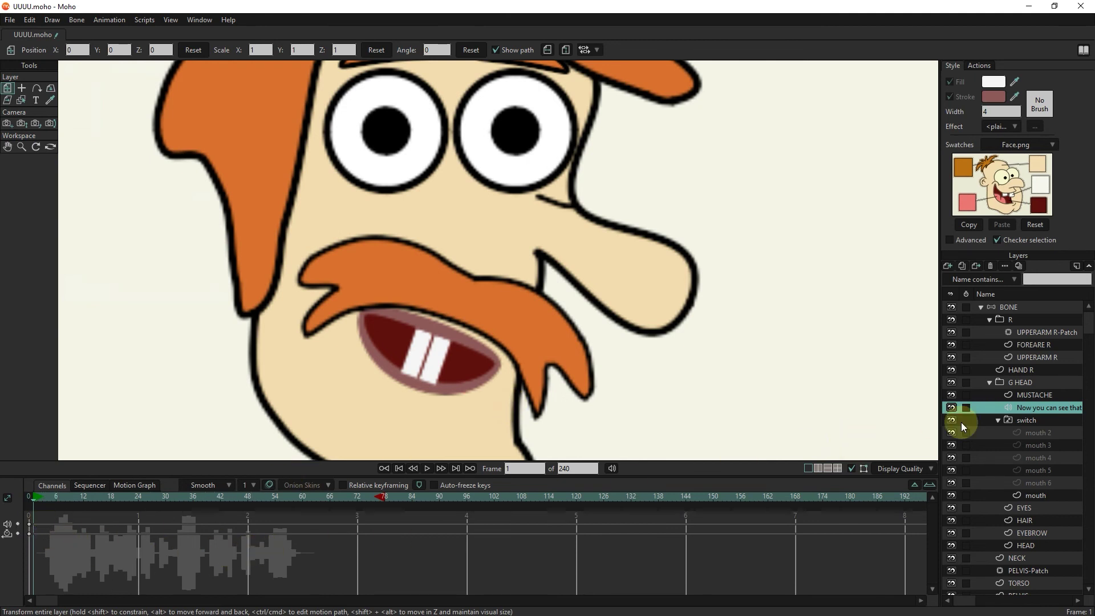
# Step: Set the switch layer's audio sync source to "Now you can see that the character speaks well.mp3"
pyautogui.doubleClick(1022, 420)
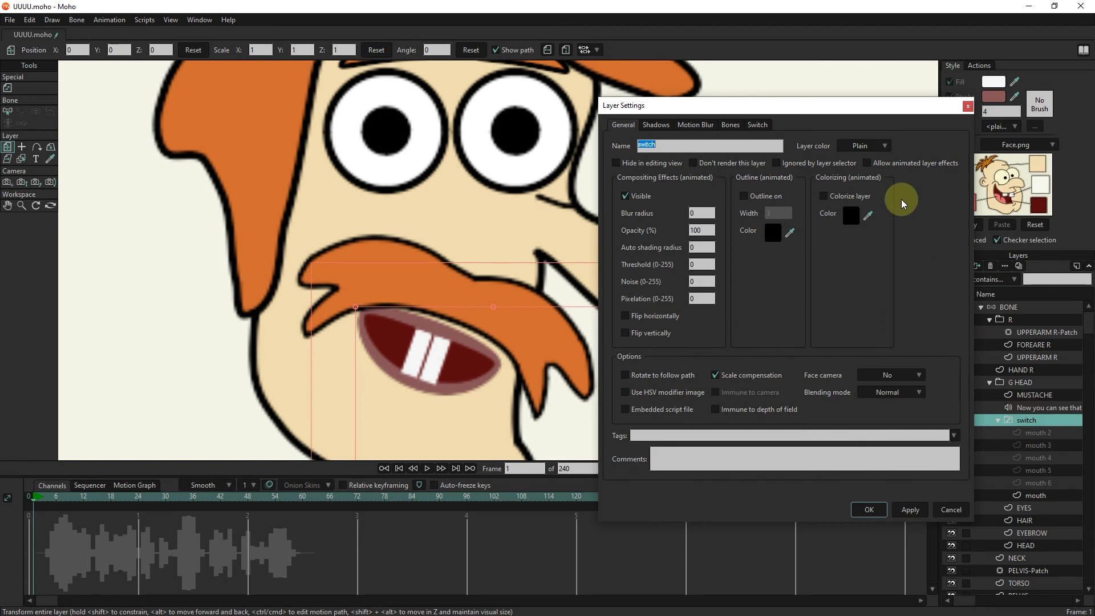
pyautogui.click(760, 124)
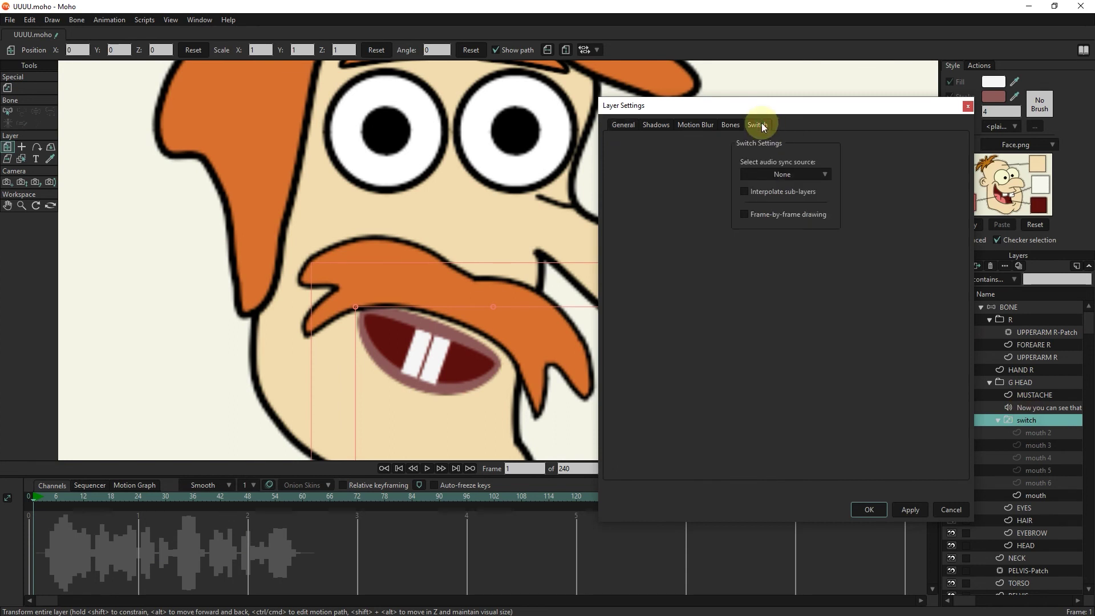
pyautogui.click(767, 175)
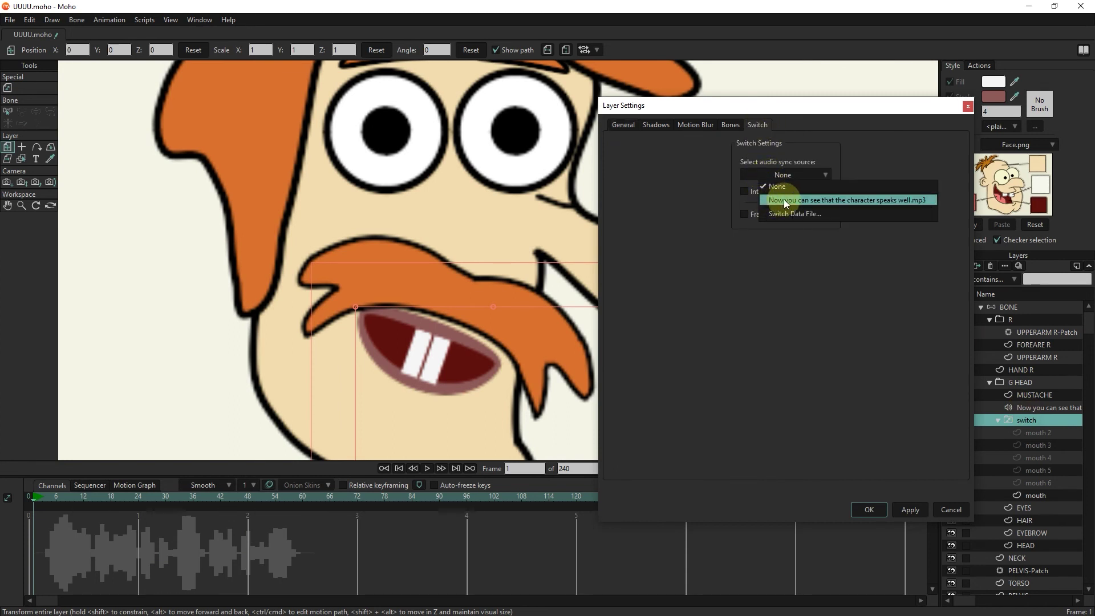
pyautogui.click(810, 202)
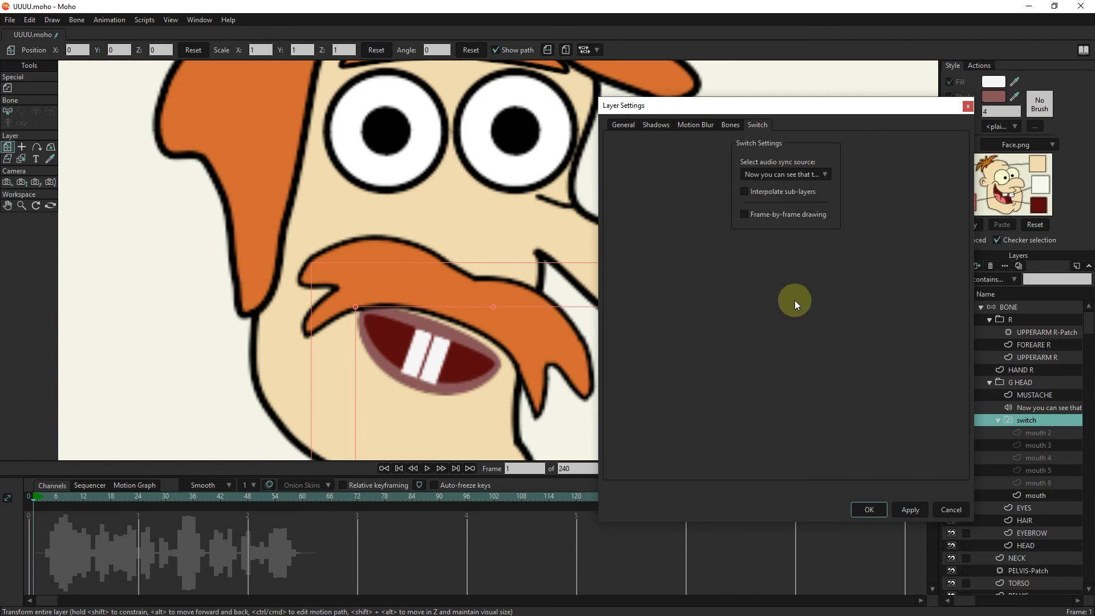
pyautogui.click(905, 509)
pyautogui.click(881, 517)
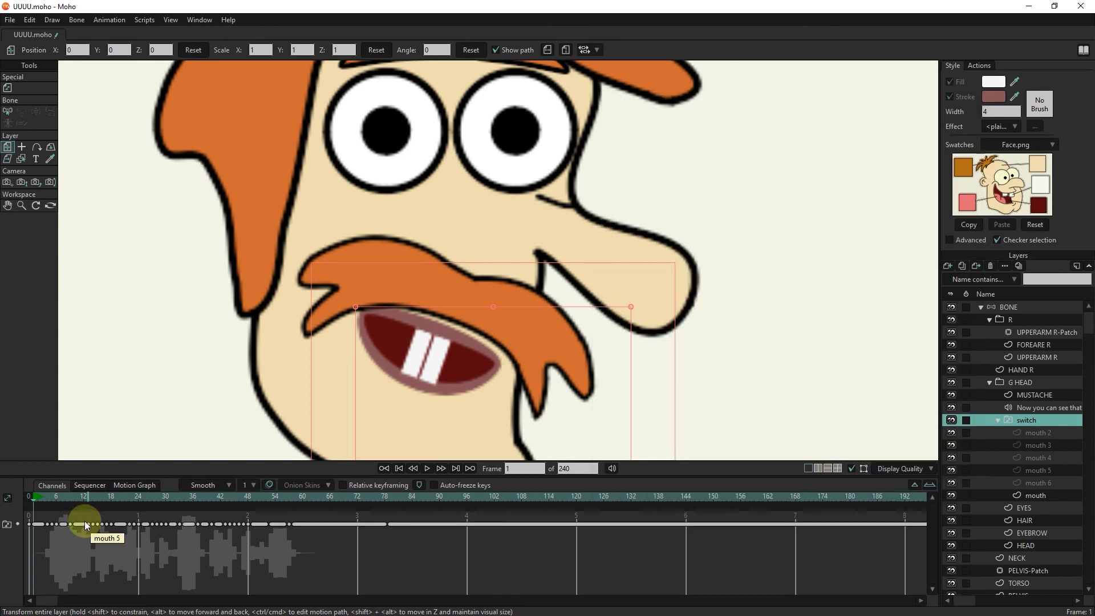
# Step: Play the lip-sync animation twice to check the mouth against the audio, and return to frame 1
pyautogui.scroll(-3, 359, 436)
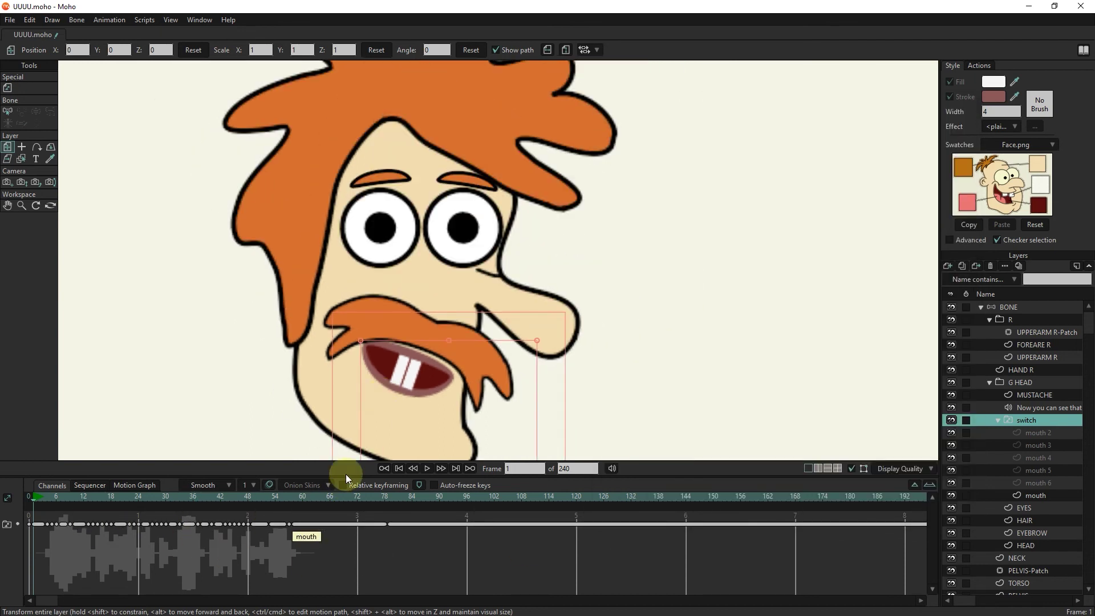
pyautogui.scroll(2, 328, 351)
pyautogui.moveTo(332, 337); pyautogui.dragTo(328, 347)
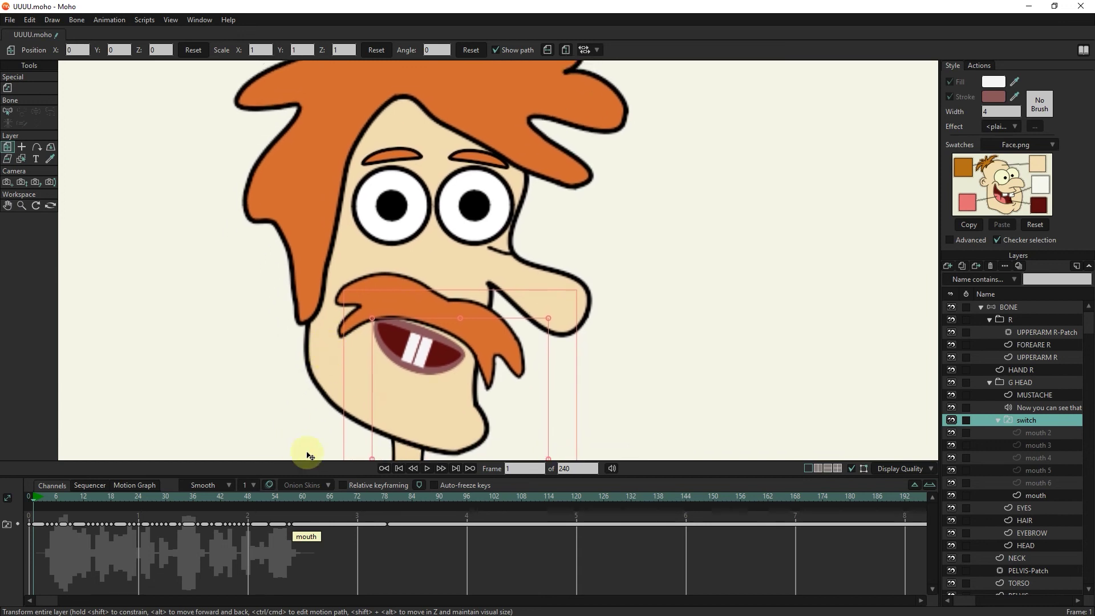
pyautogui.click(427, 469)
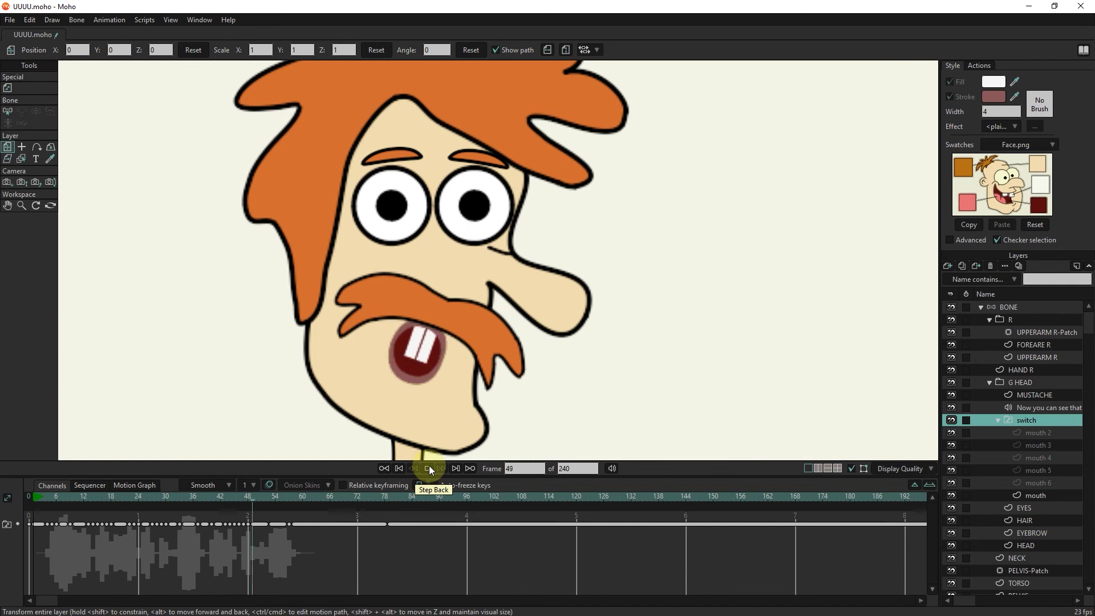
pyautogui.click(432, 465)
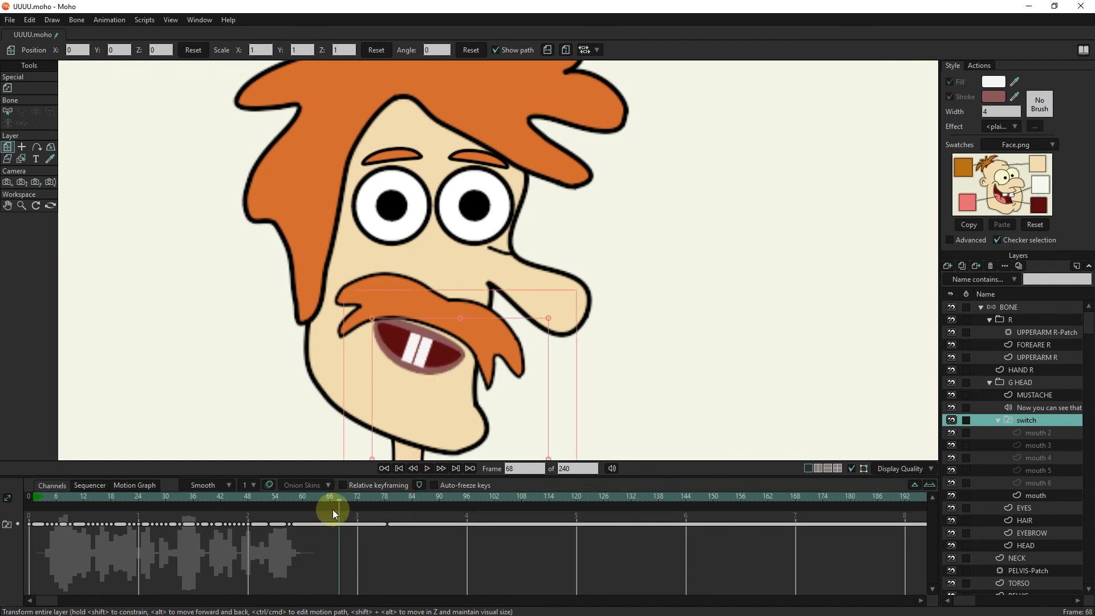
pyautogui.moveTo(342, 505); pyautogui.dragTo(35, 512)
pyautogui.click(432, 467)
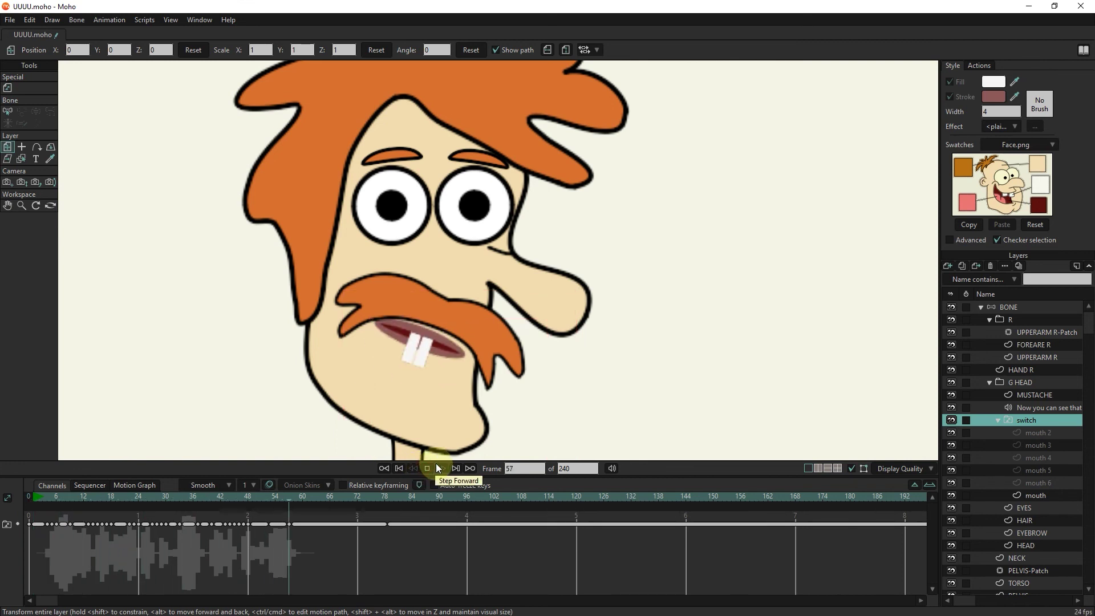
pyautogui.click(437, 467)
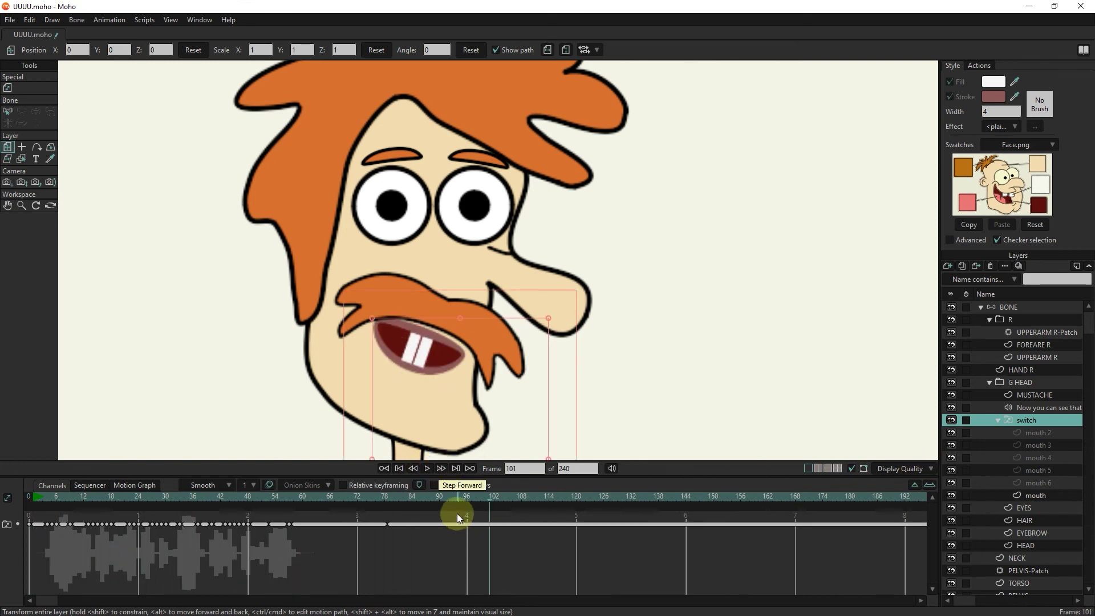
pyautogui.moveTo(45, 500); pyautogui.dragTo(33, 499)
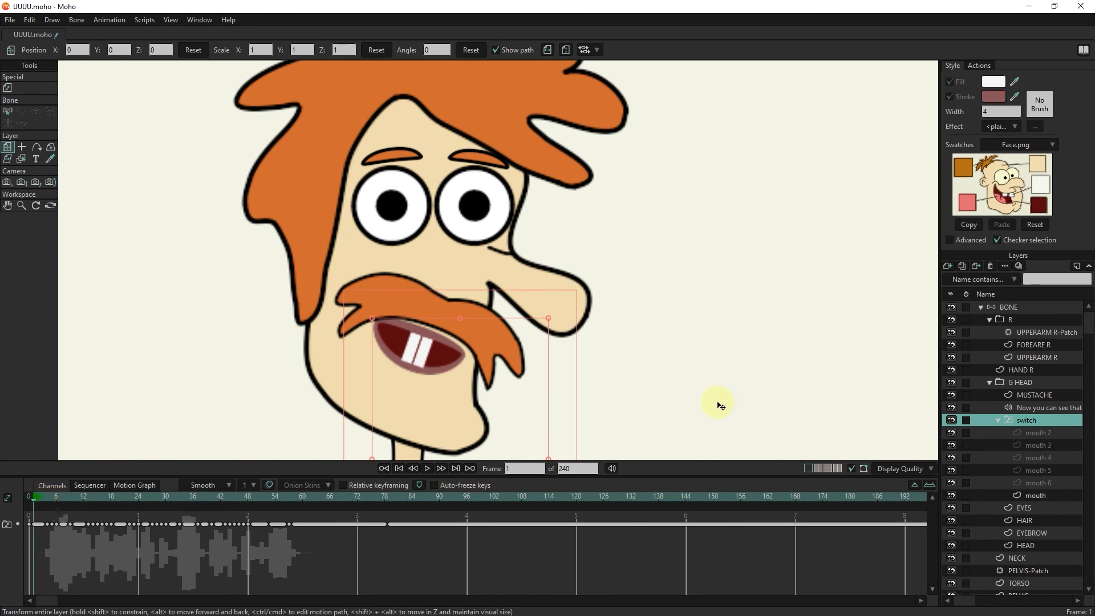
# Step: Enable Interpolate sub-layers in the switch layer's settings, leaving the audio sync source at None
pyautogui.doubleClick(1027, 422)
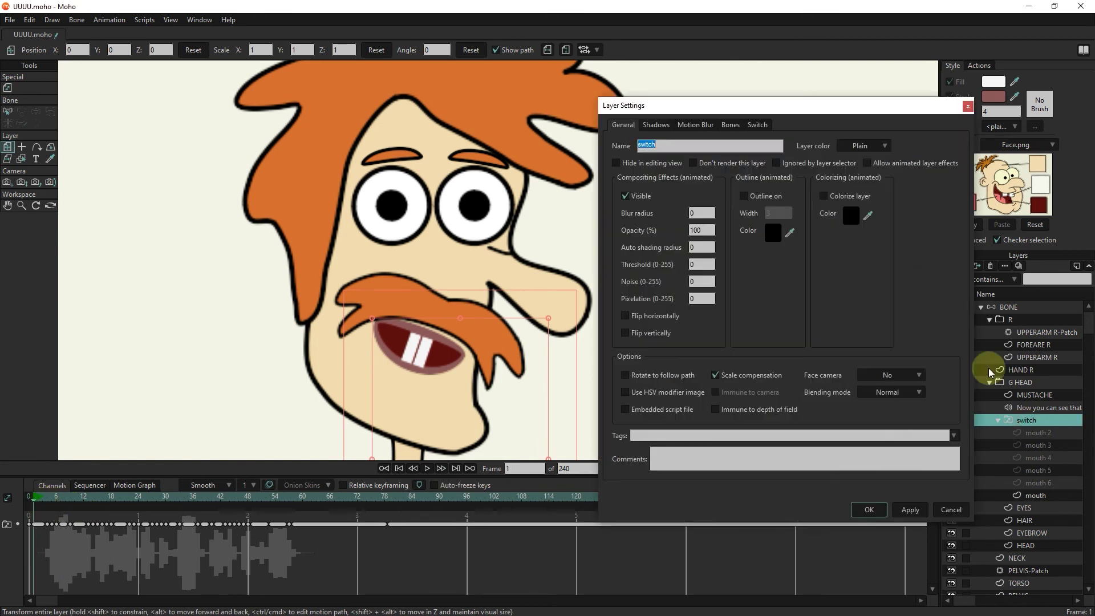
pyautogui.click(758, 124)
pyautogui.click(768, 174)
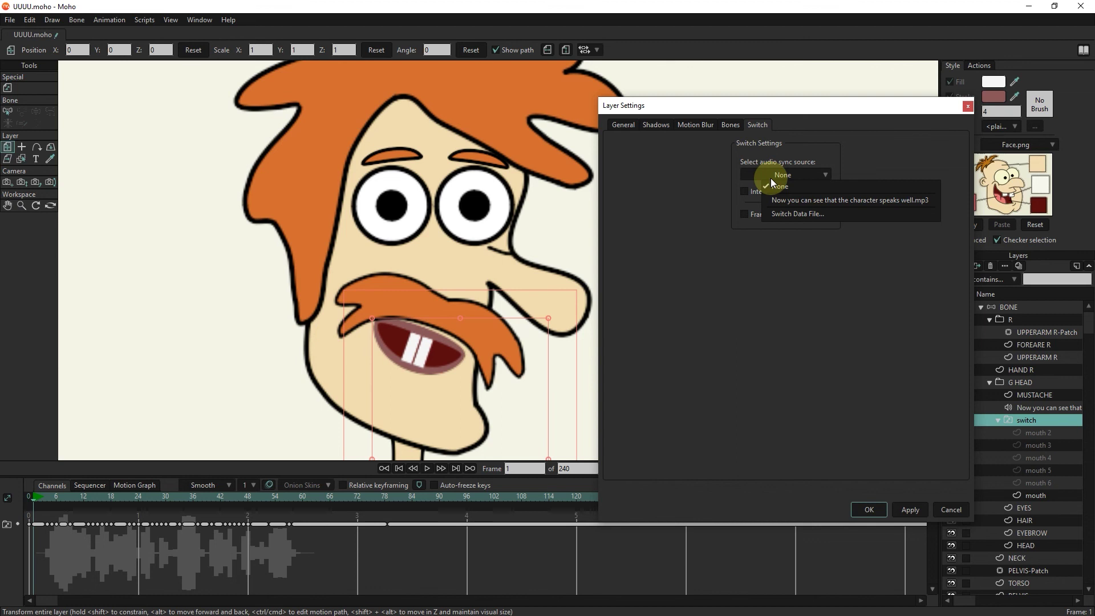
pyautogui.click(781, 257)
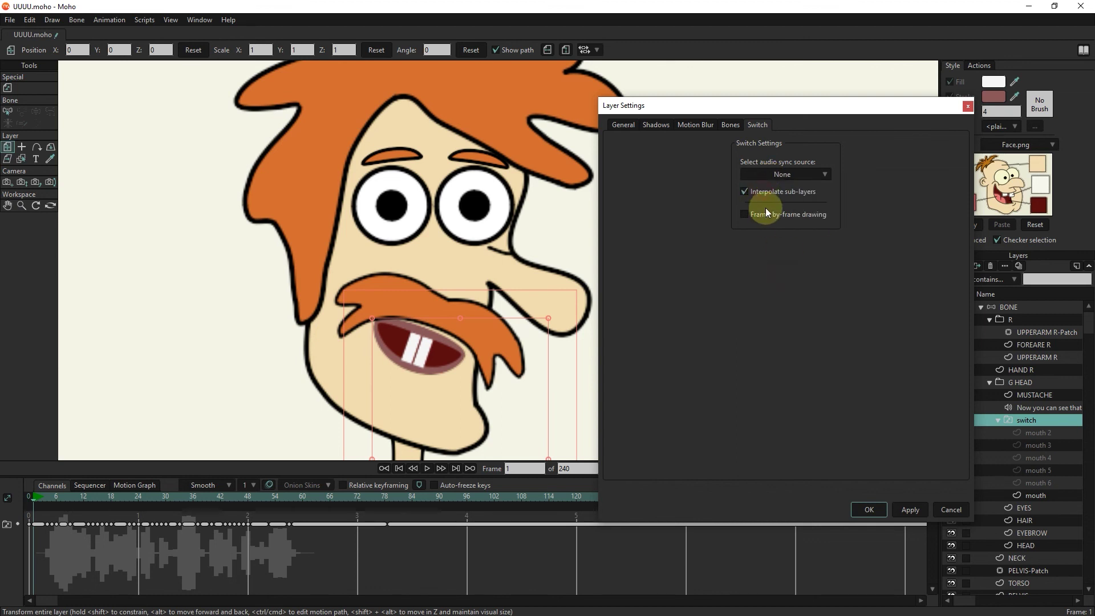
pyautogui.click(908, 510)
pyautogui.click(868, 509)
# Step: Play the animation with interpolated mouth shapes and return to frame 1
pyautogui.click(427, 468)
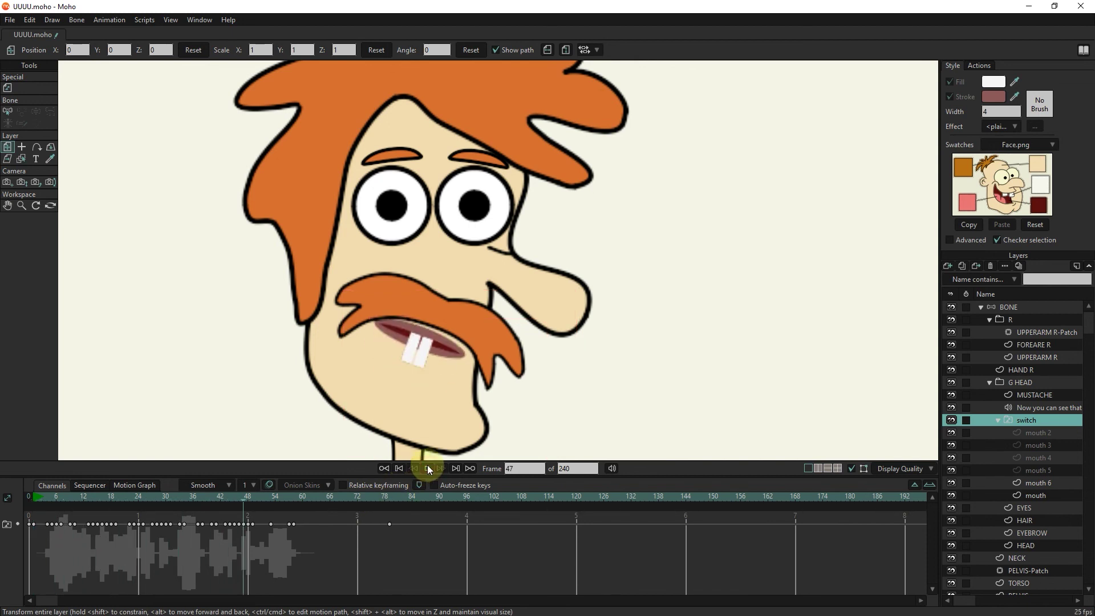
pyautogui.click(427, 468)
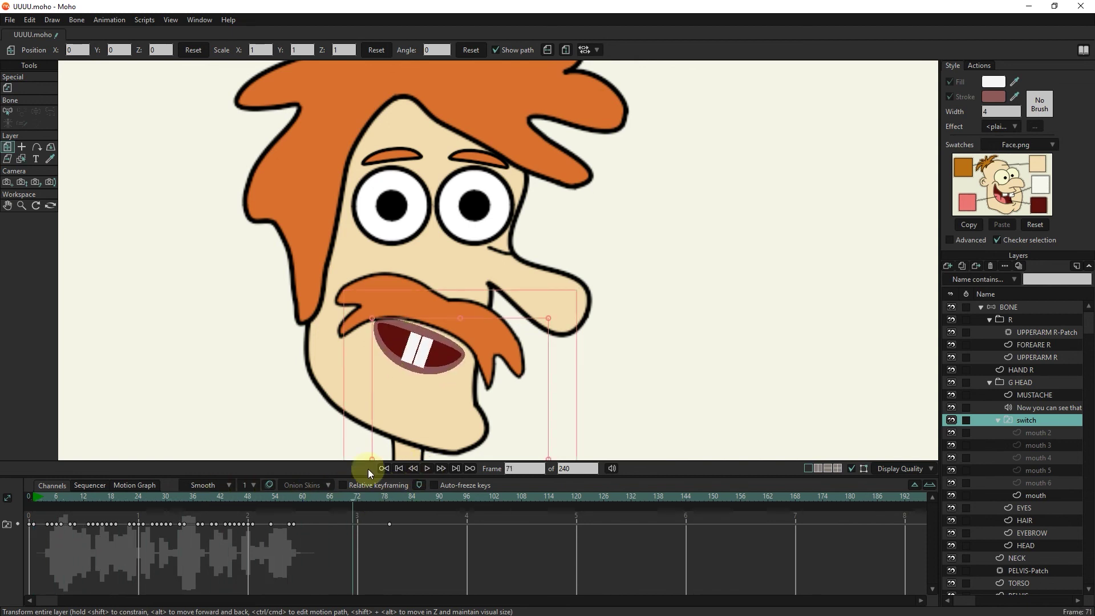
pyautogui.click(35, 521)
pyautogui.click(33, 521)
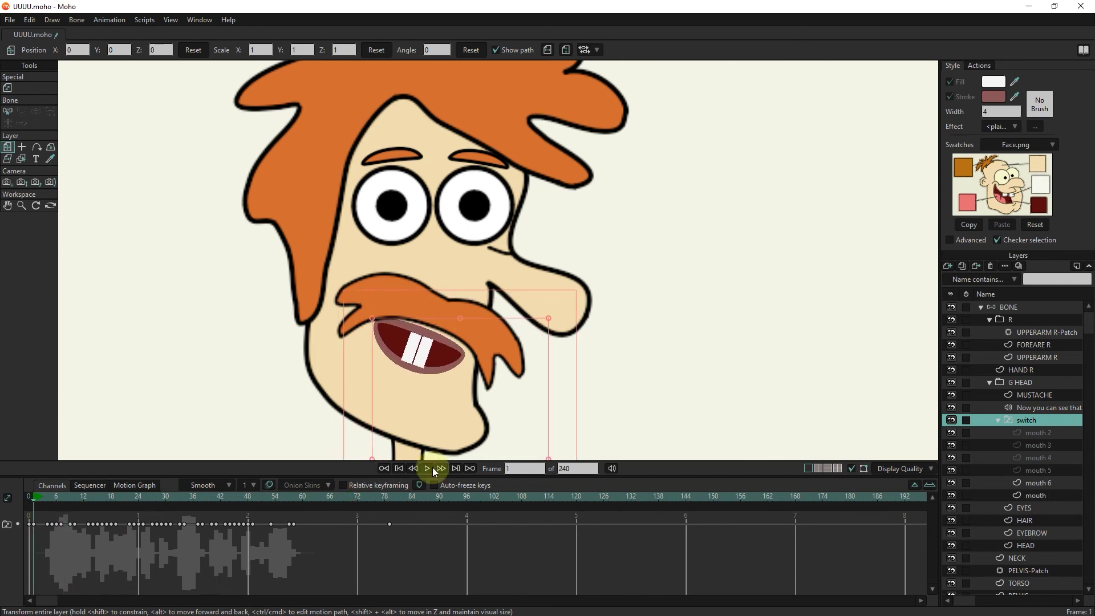
# Step: Enable Frame-by-frame drawing in the switch layer's settings in place of sub-layer interpolation
pyautogui.doubleClick(1026, 420)
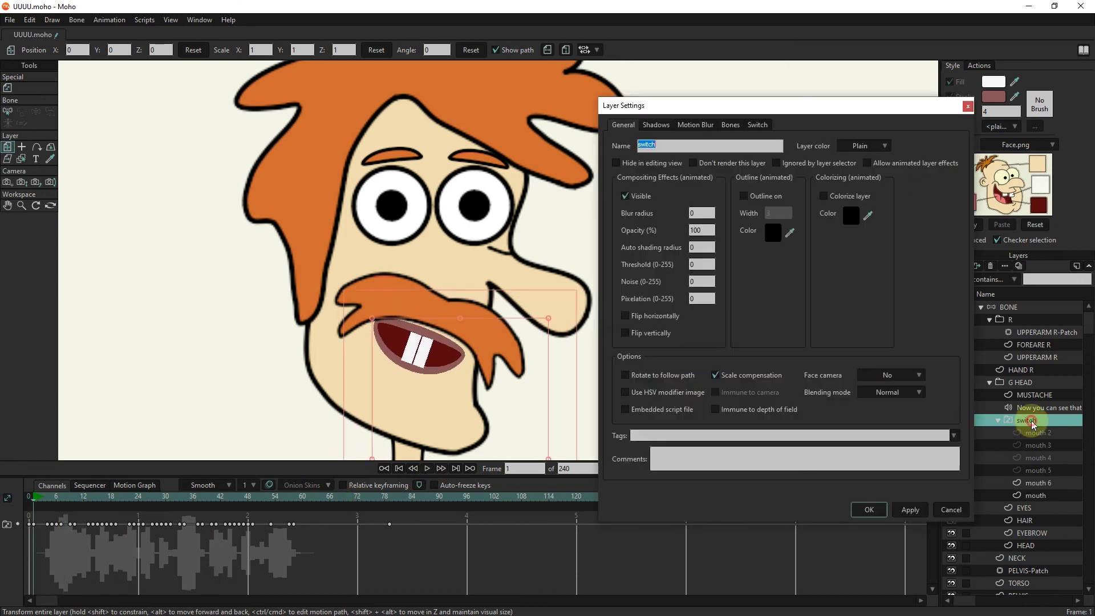
pyautogui.click(758, 125)
pyautogui.click(769, 219)
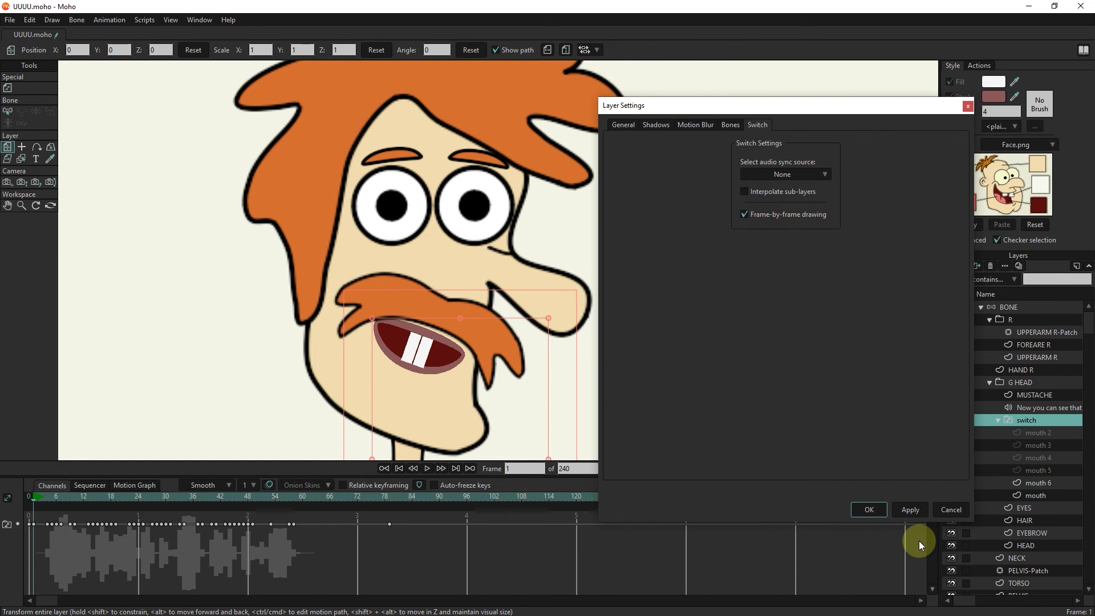
pyautogui.click(871, 510)
# Step: Play the animation in frame-by-frame mode and return to frame 1
pyautogui.click(425, 469)
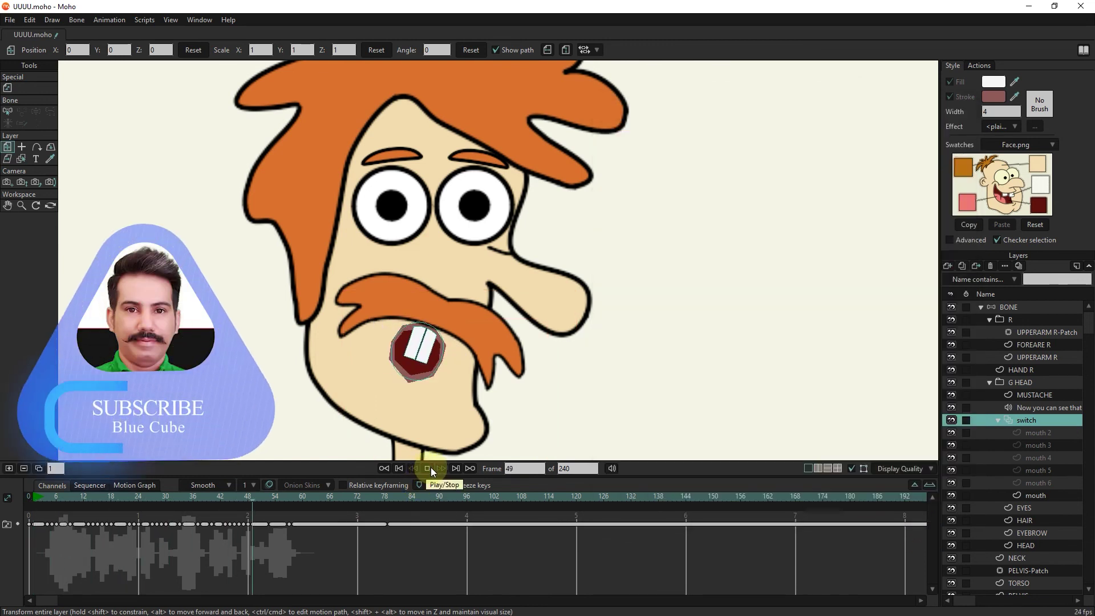
pyautogui.click(434, 466)
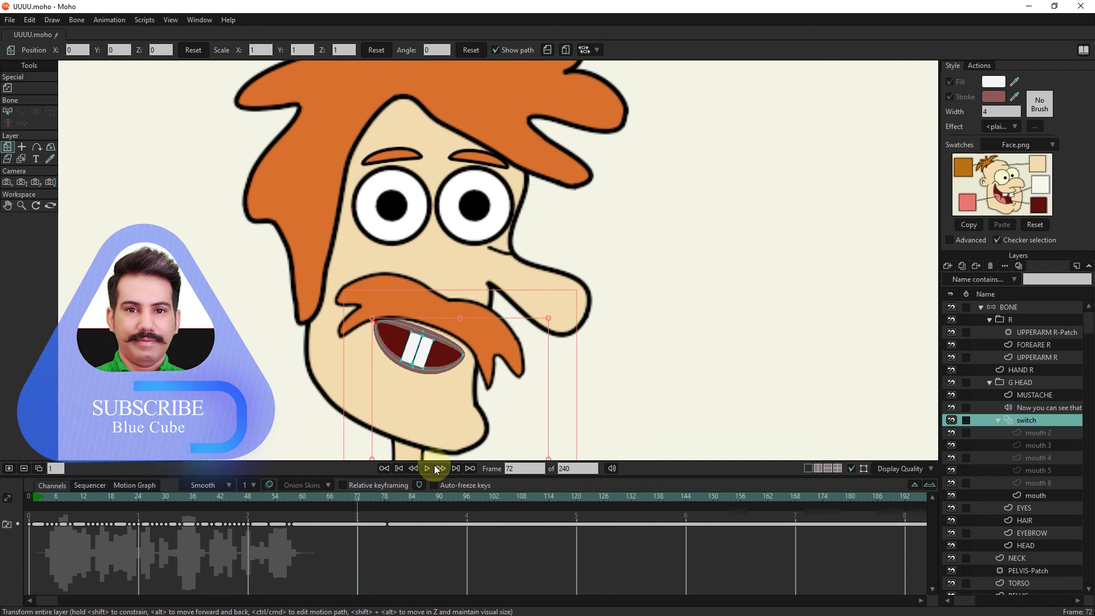
pyautogui.click(37, 499)
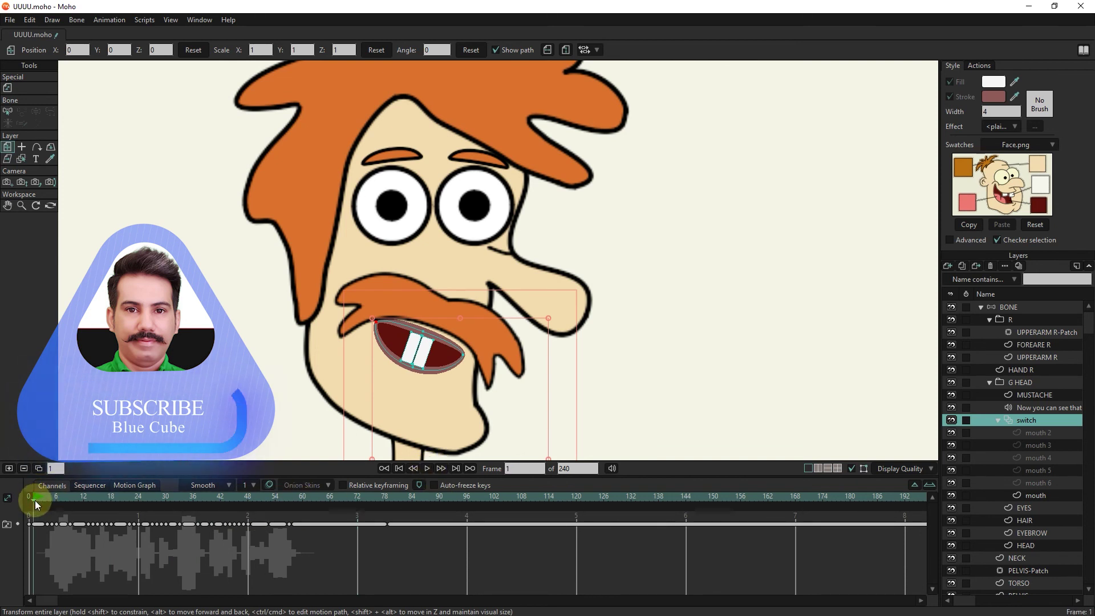